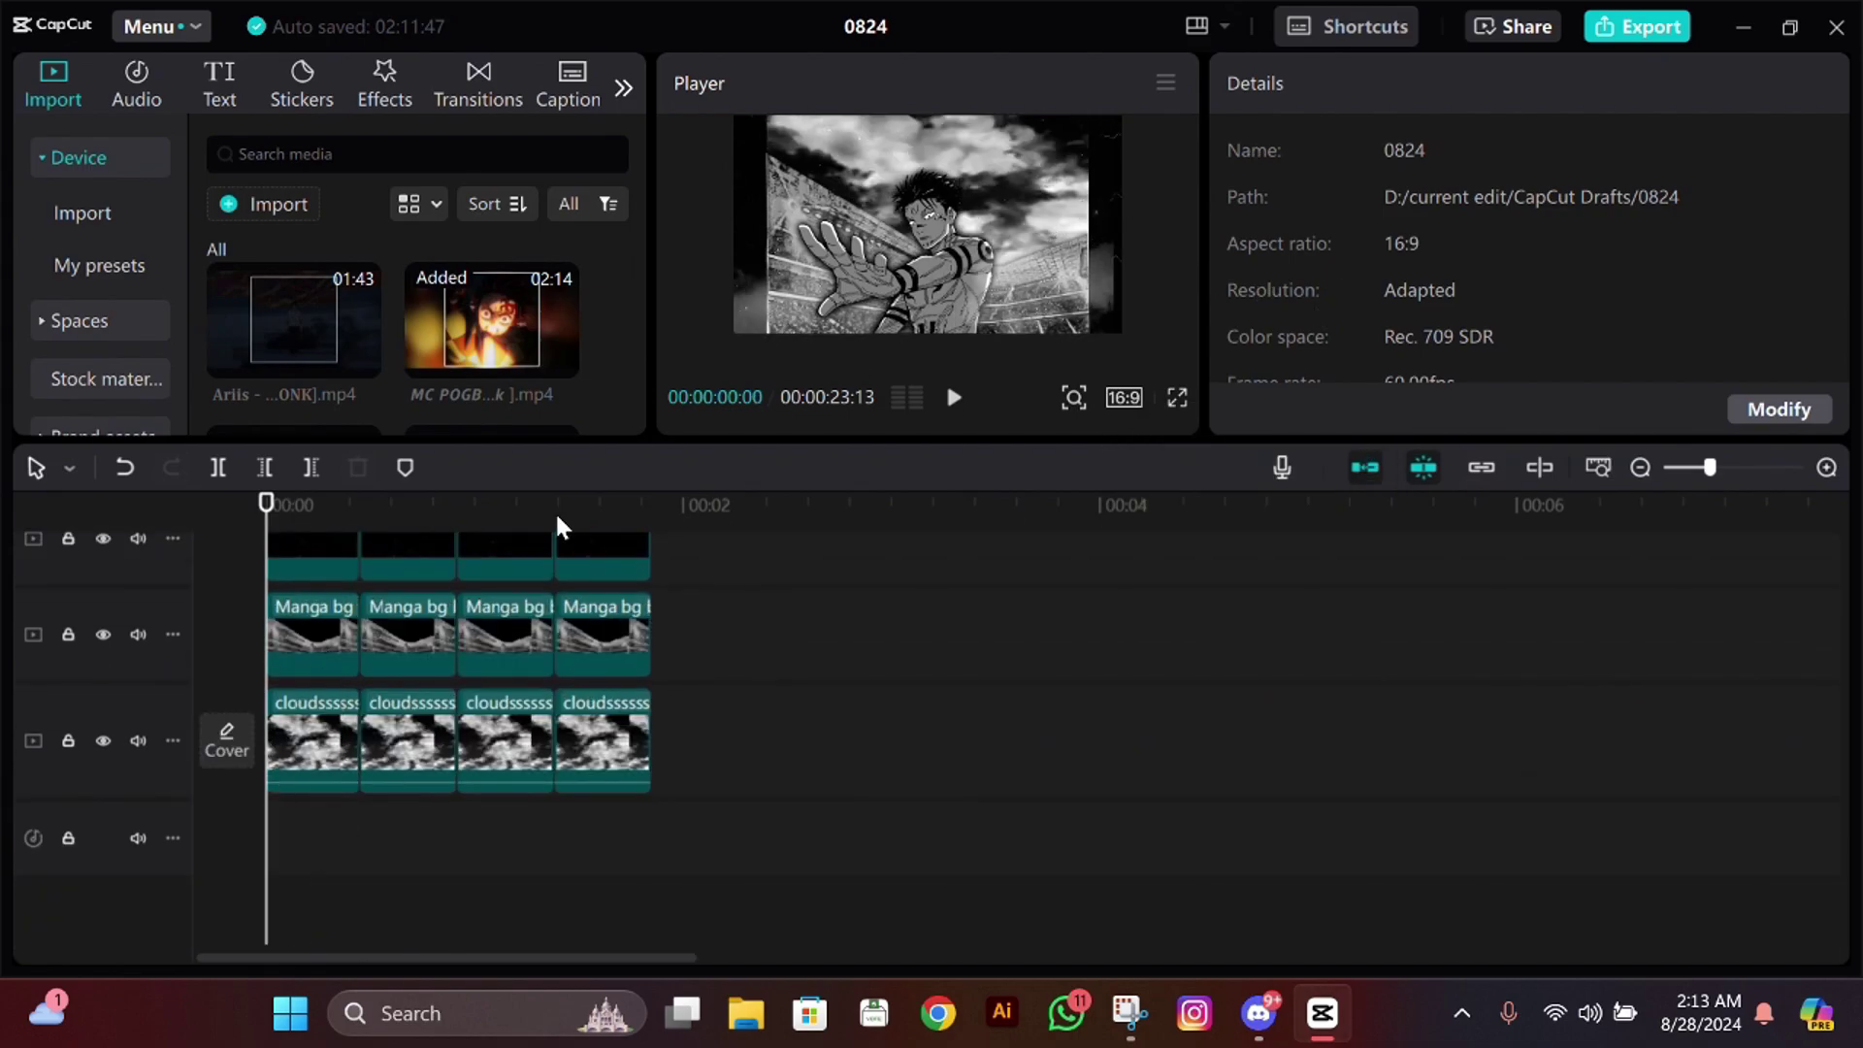
- Examine the first Manga bg clip's transform settings and step through the opening frames of the layered composition
click(305, 632)
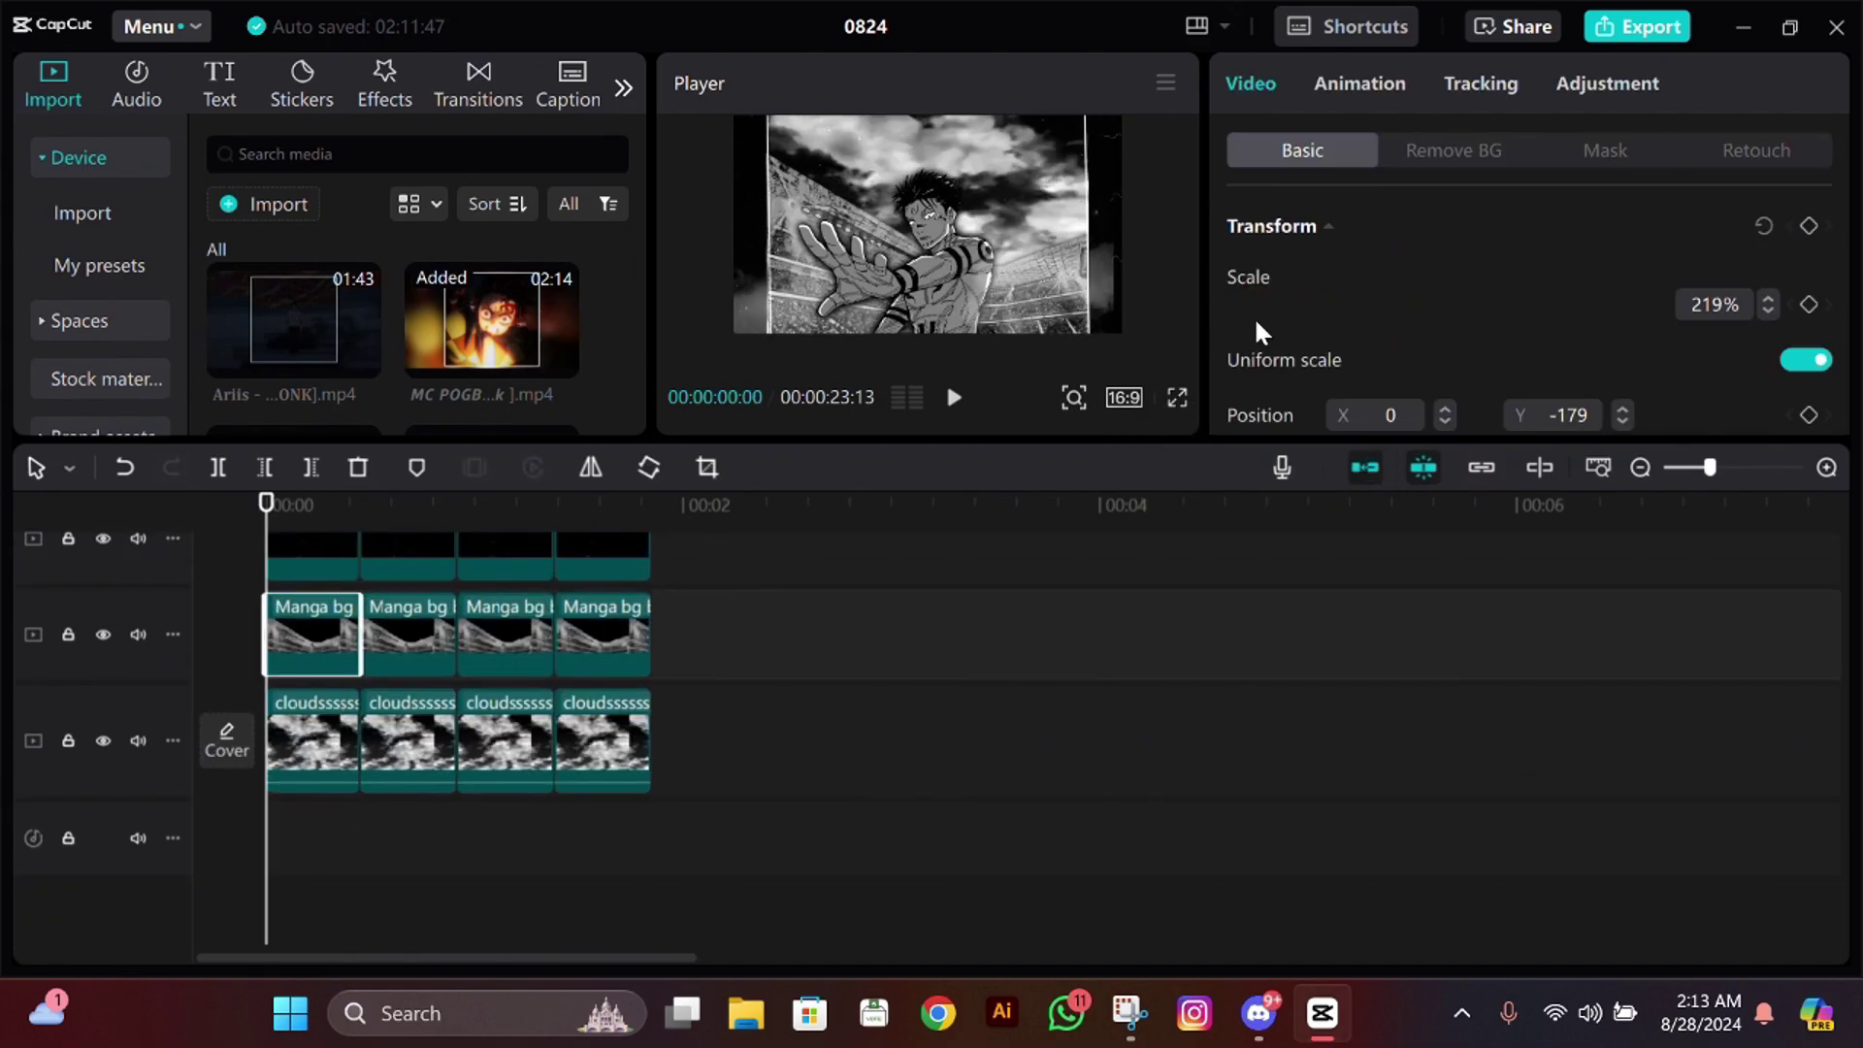
scroll(1517, 350, down, 5)
scroll(1515, 349, up, 5)
click(441, 881)
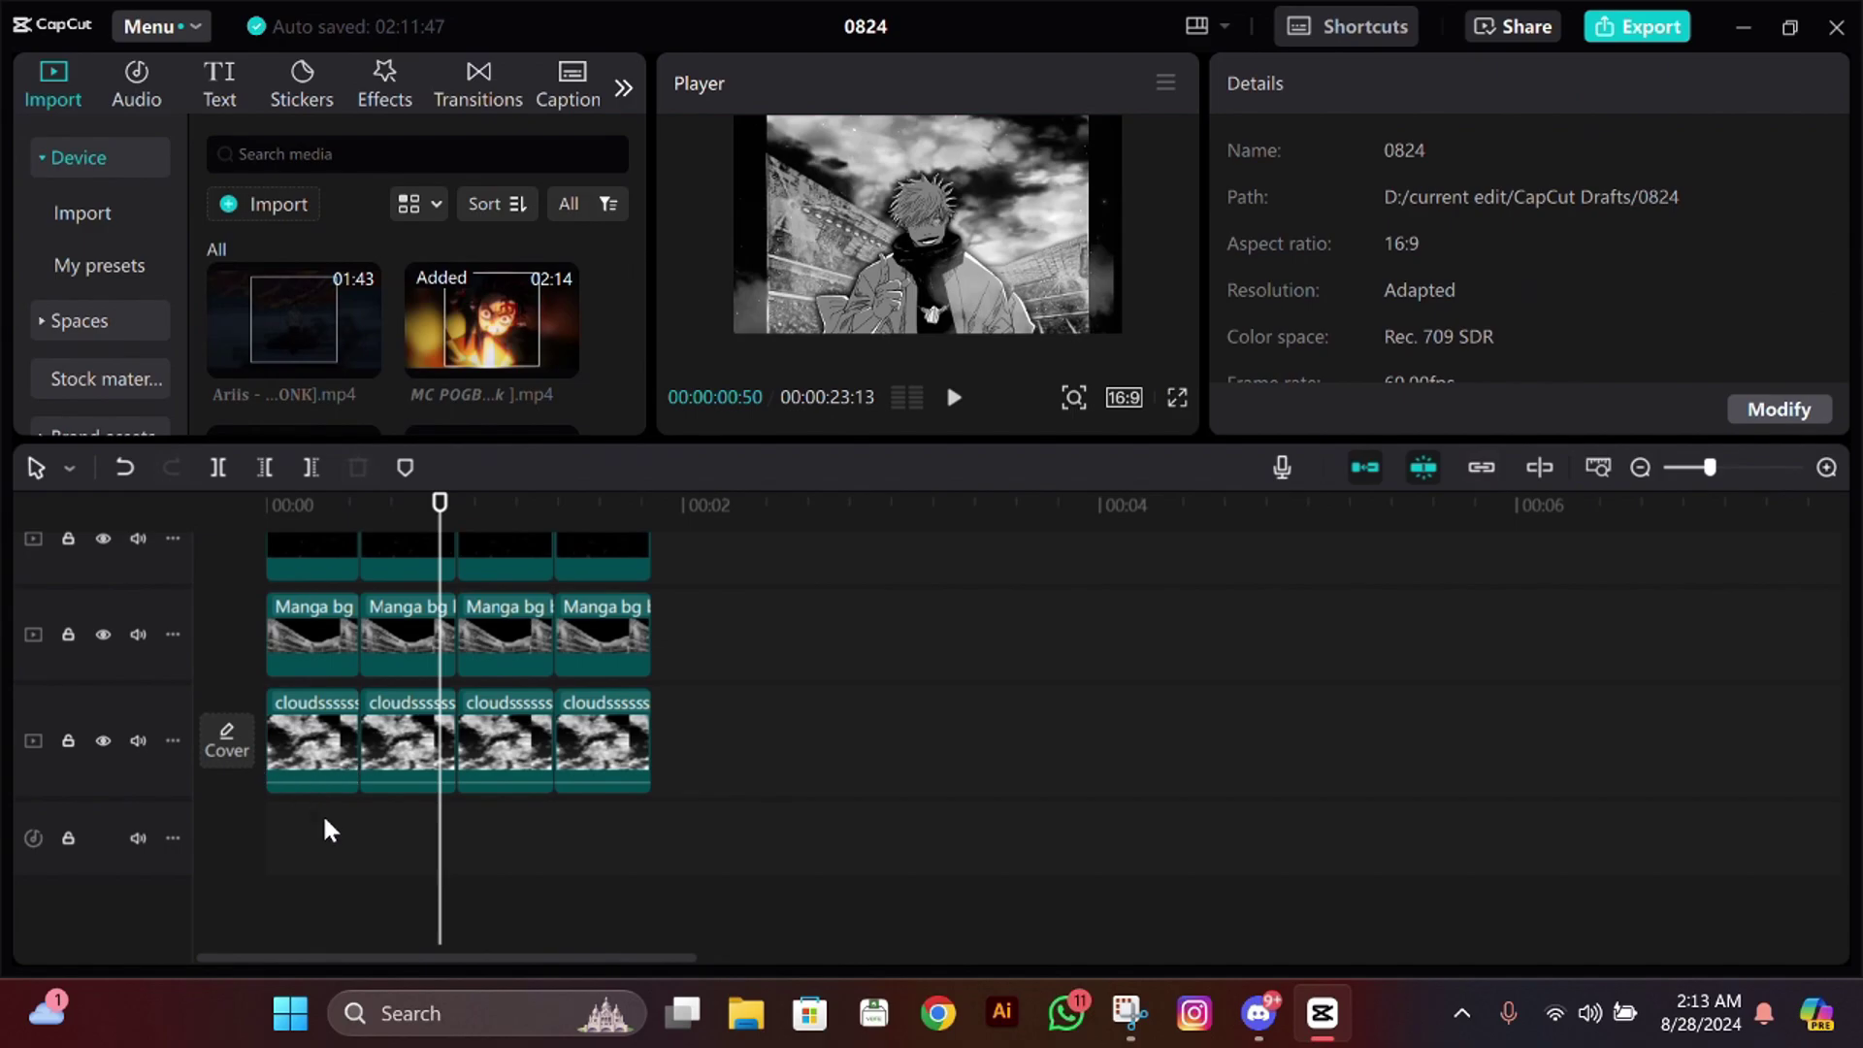
key(Up)
key(Up)
key(Right)
key(Right)
key(Right)
key(Right)
key(Right)
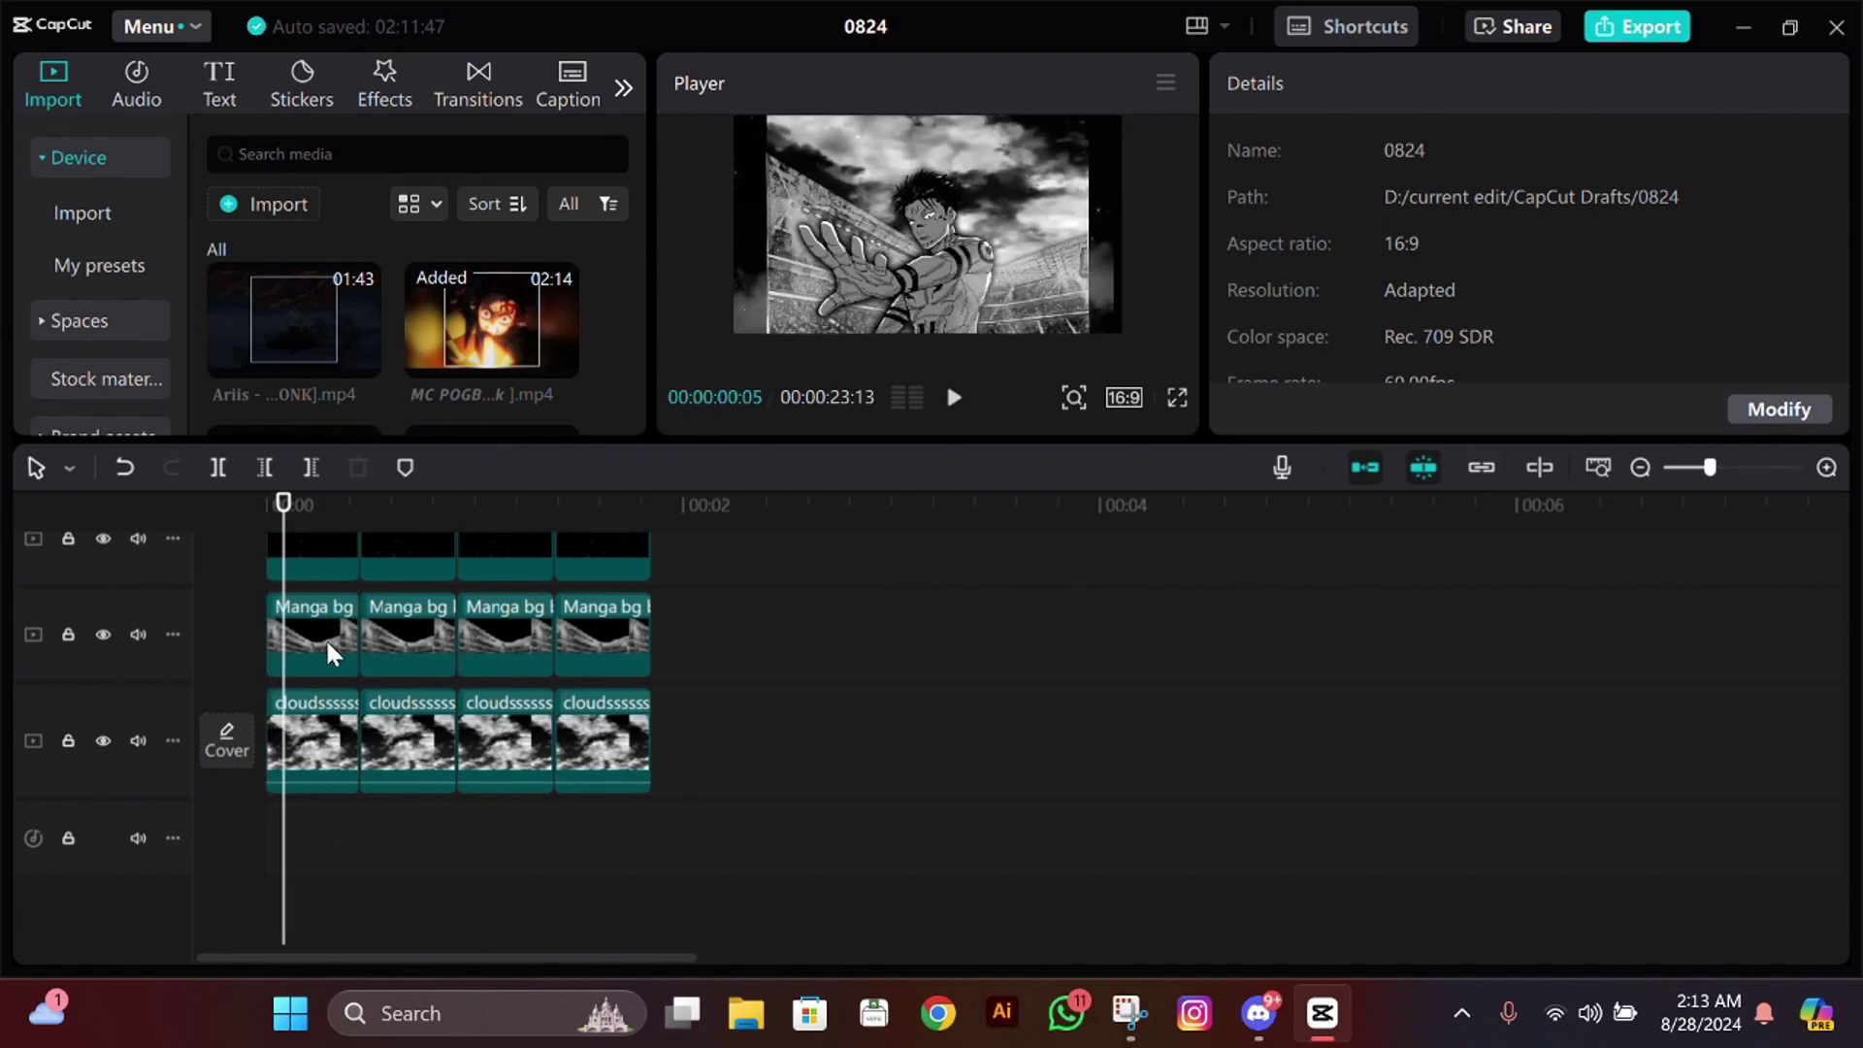
key(Right)
key(Right)
key(Right)
- Try scaling the first Manga bg clip down to 163%, and undo the change
click(327, 645)
drag(1415, 307, 1368, 320)
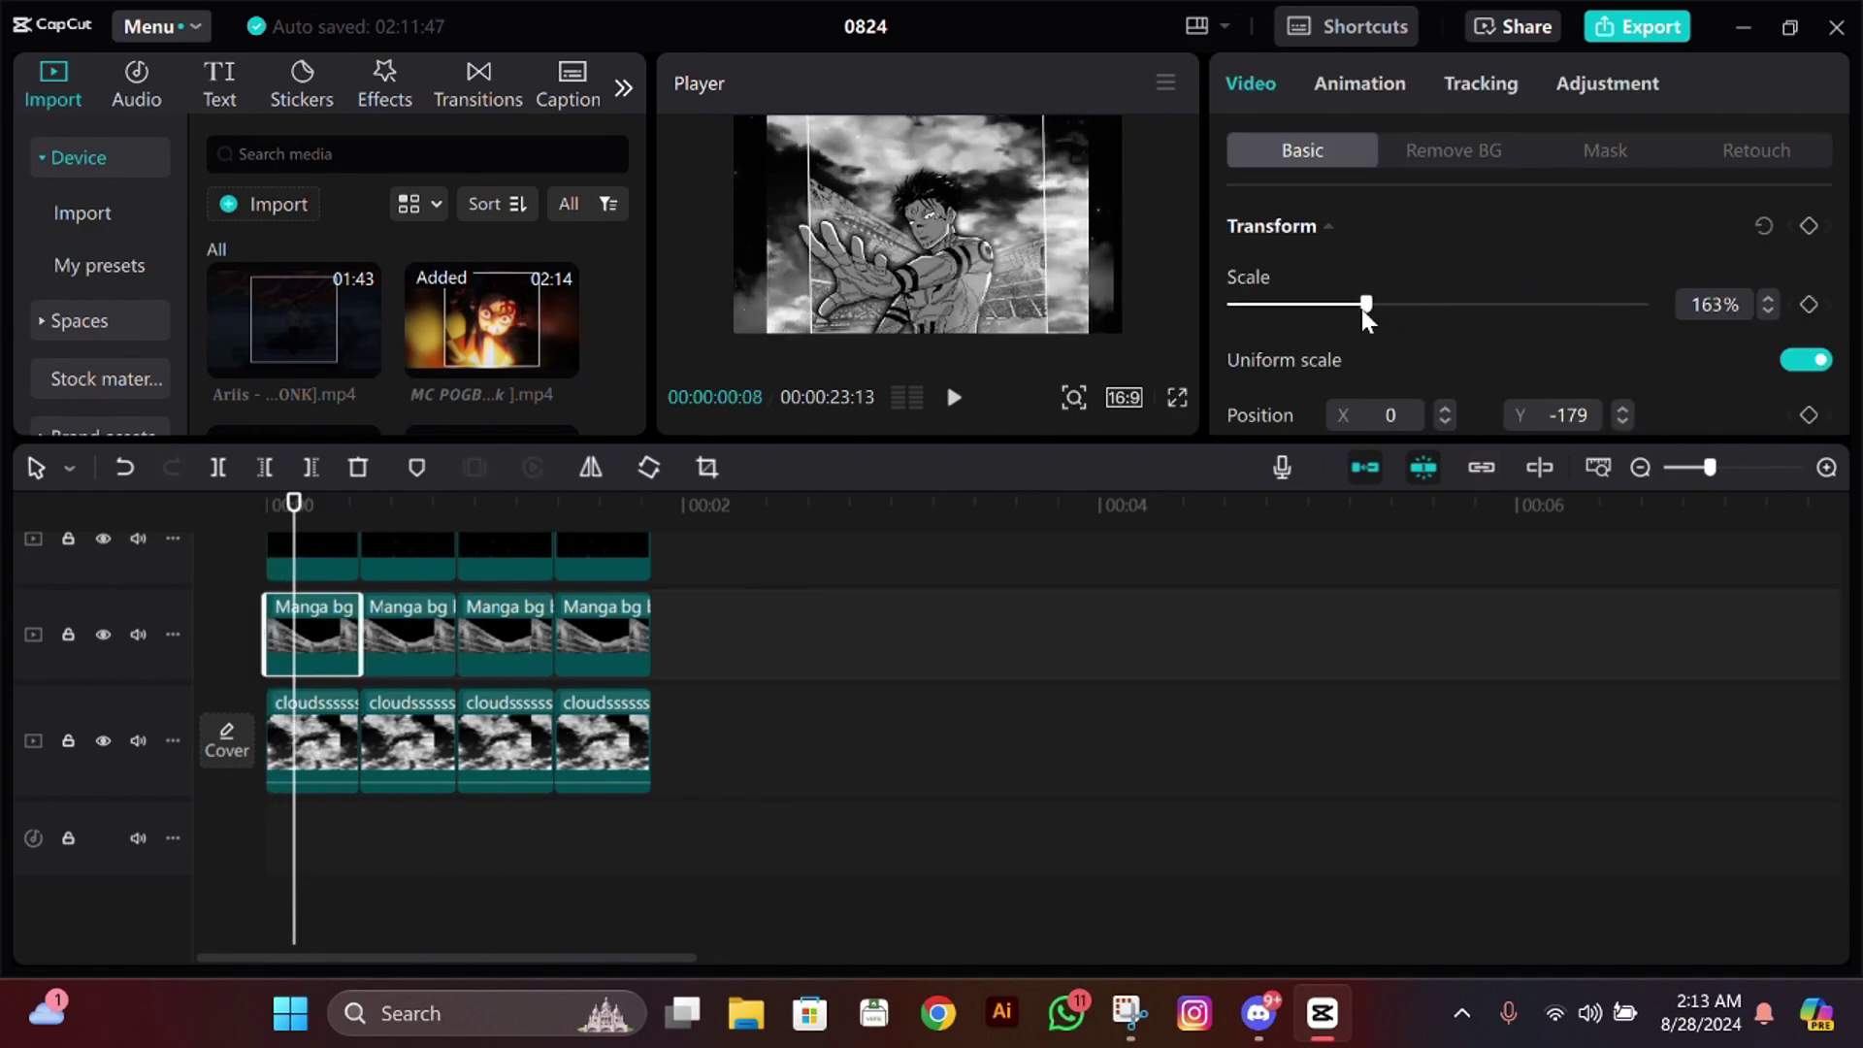
key(ctrl+z)
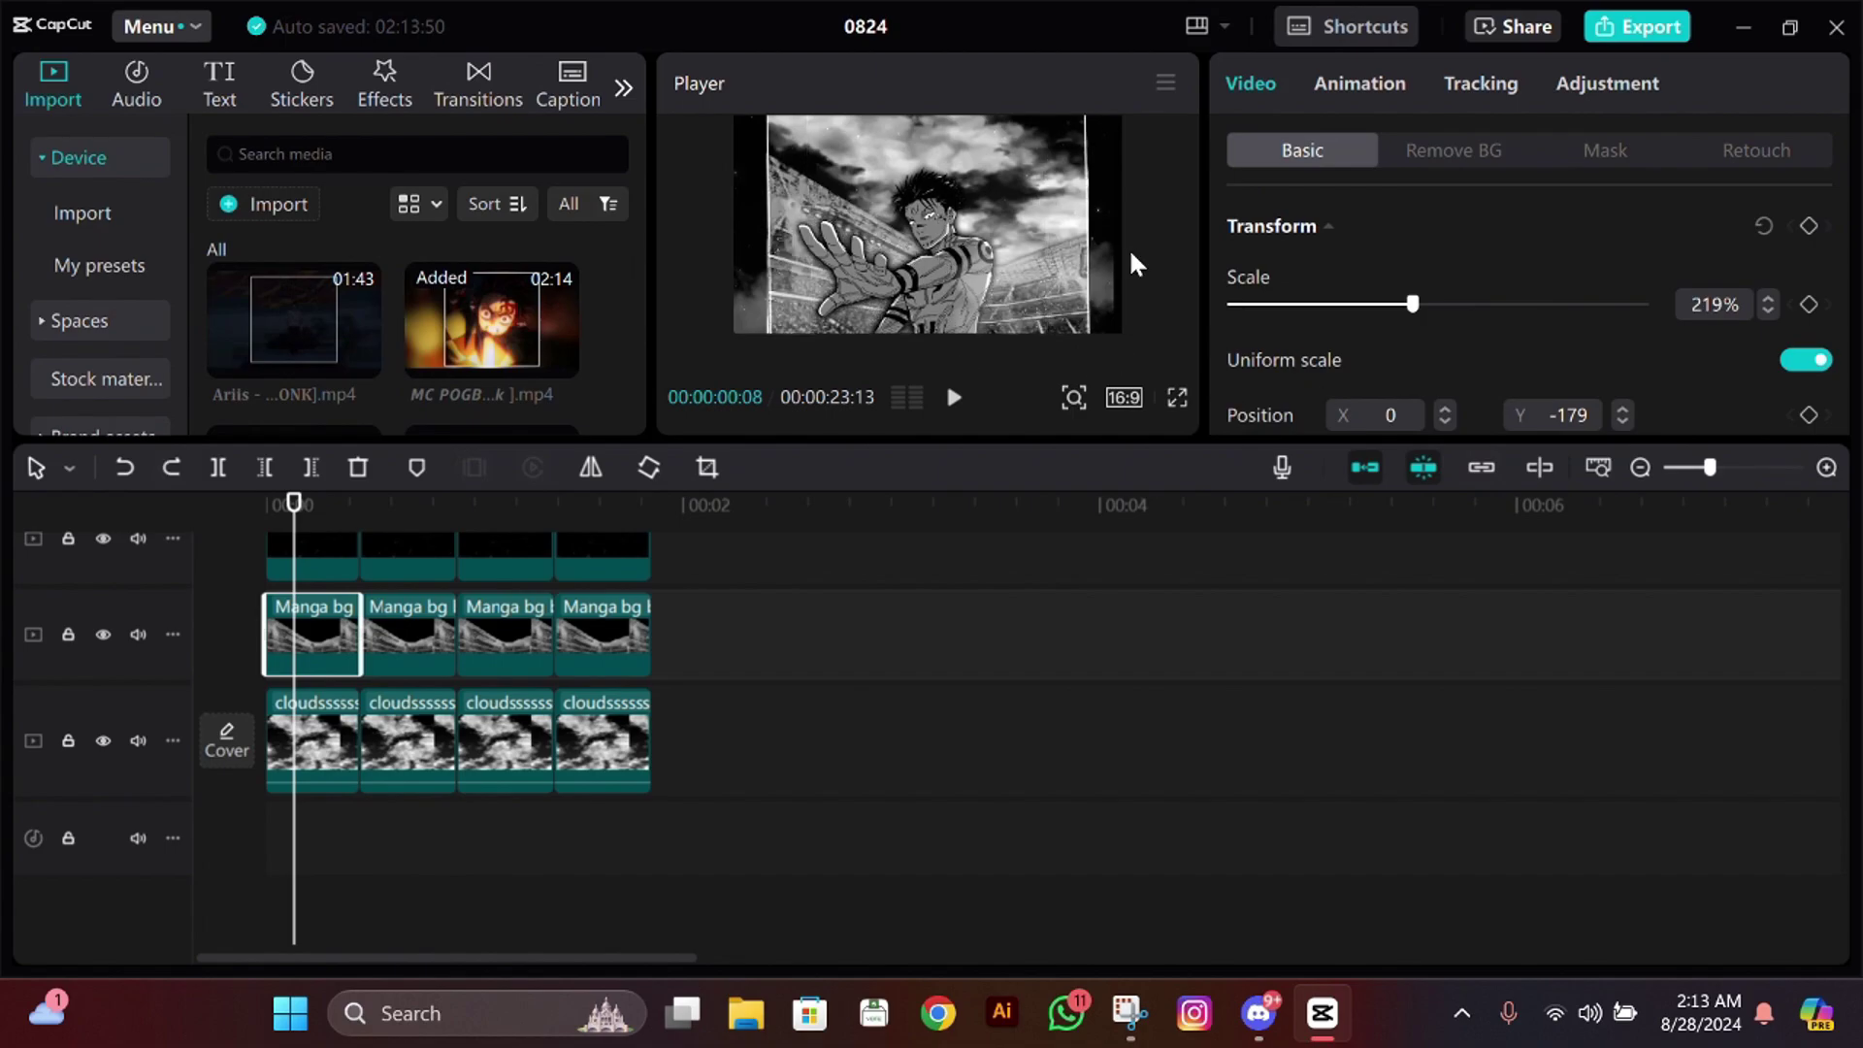
- View the current frame of the layered composition in full screen, and return to the timeline
click(1177, 397)
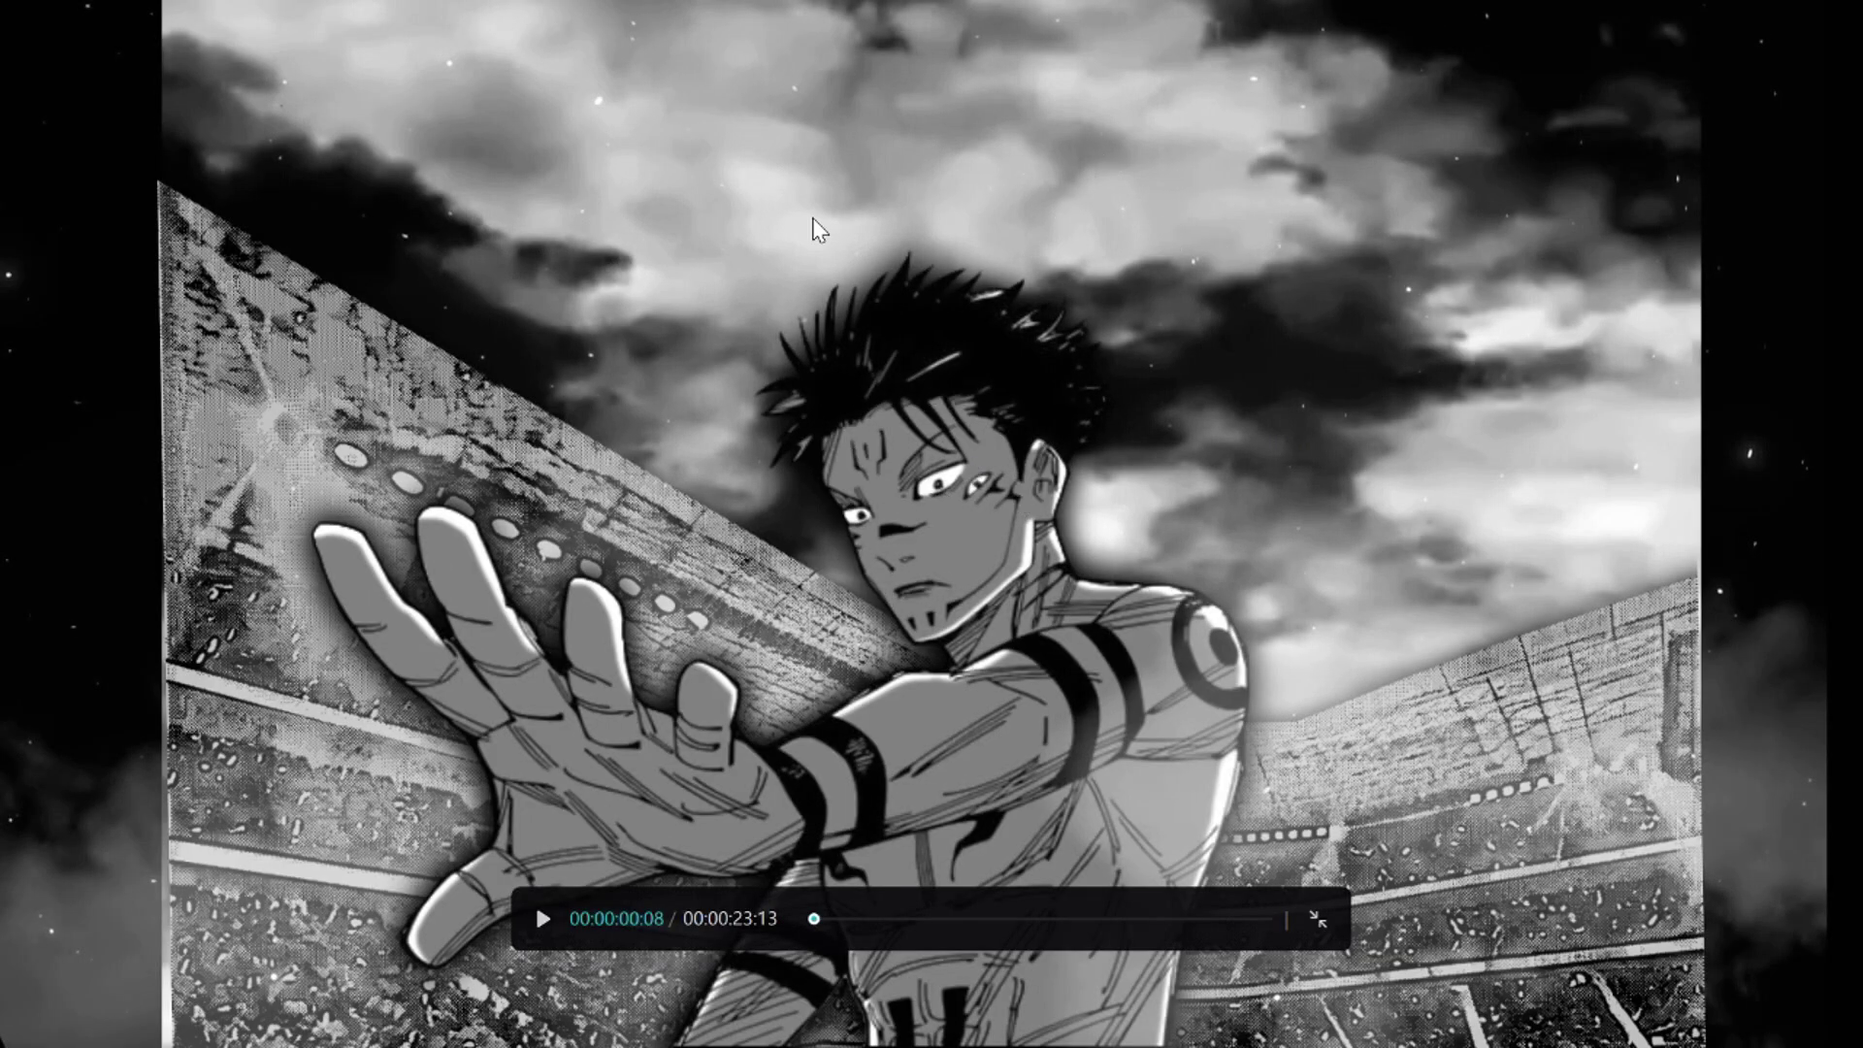
click(1317, 919)
click(335, 858)
- Group each of the four vertical stacks of layers into its own compound clip
drag(291, 854, 274, 384)
key(alt+g)
scroll(407, 608, down, 10)
drag(403, 856, 428, 309)
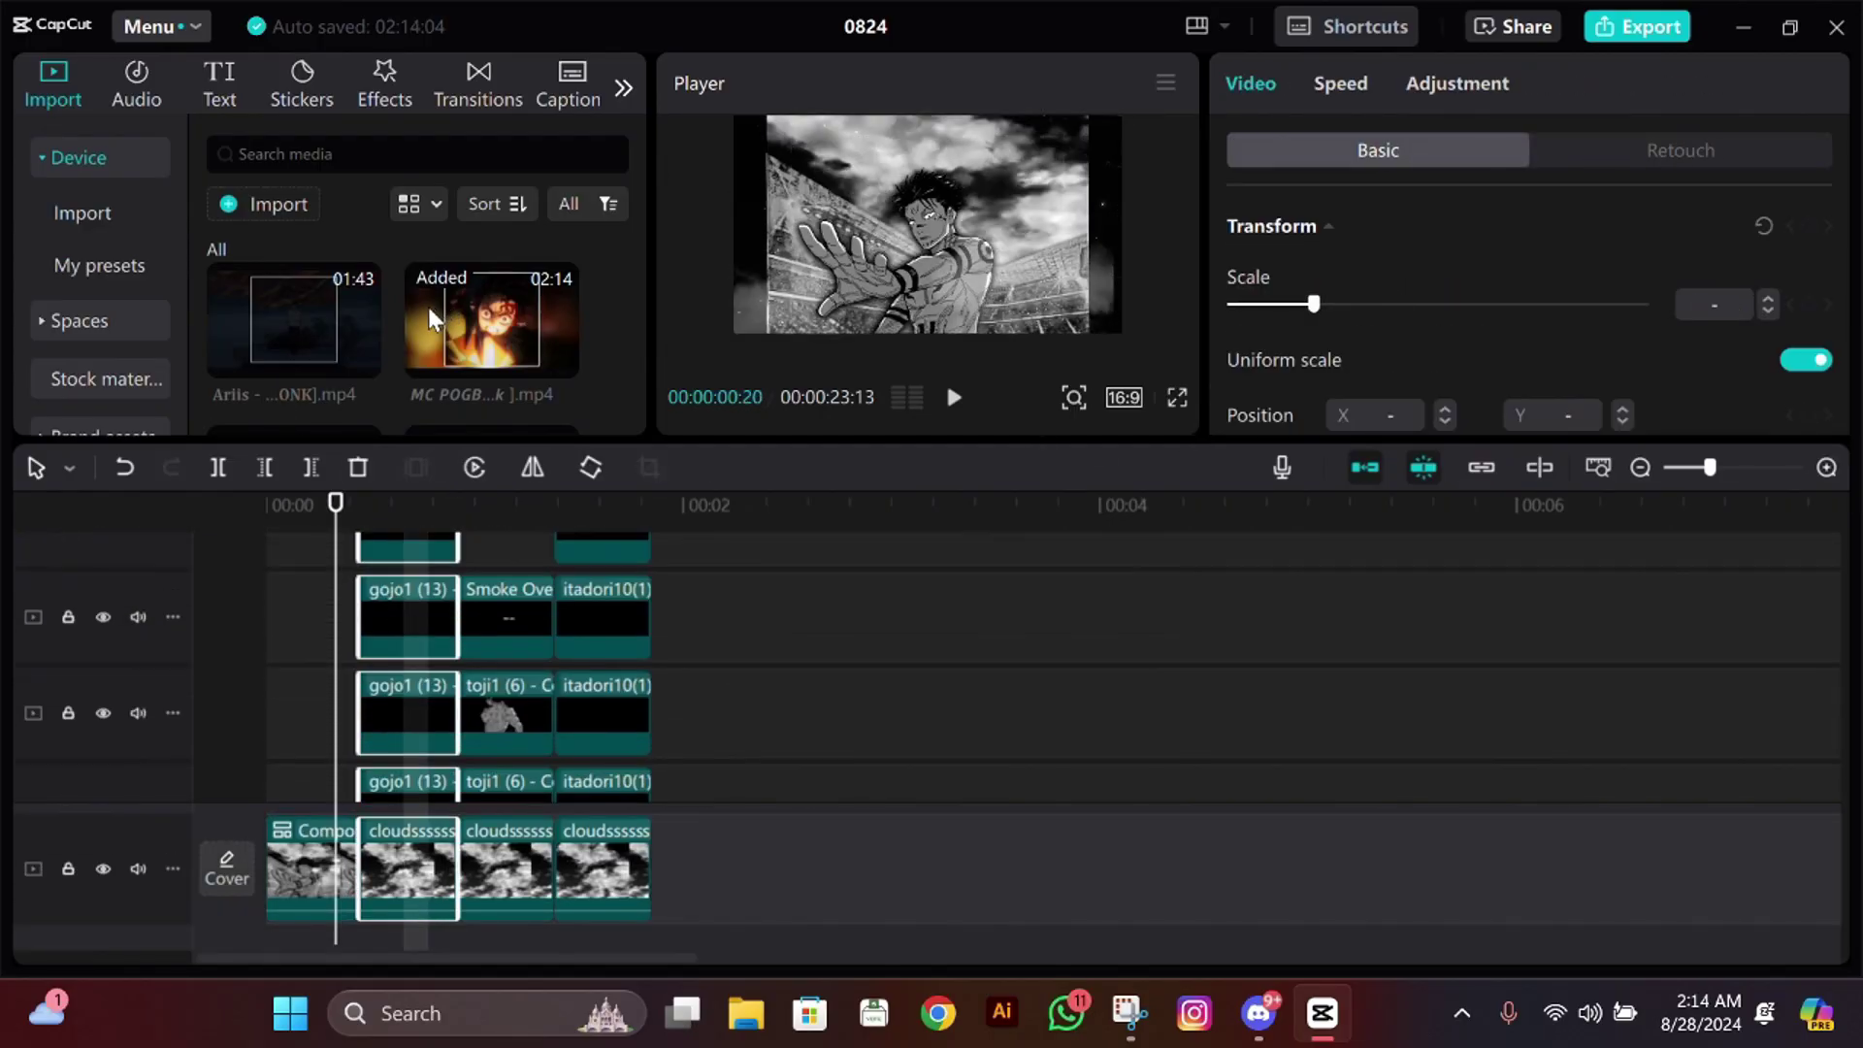
key(alt+g)
drag(506, 866, 520, 342)
key(alt+g)
drag(738, 912, 713, 612)
key(alt+g)
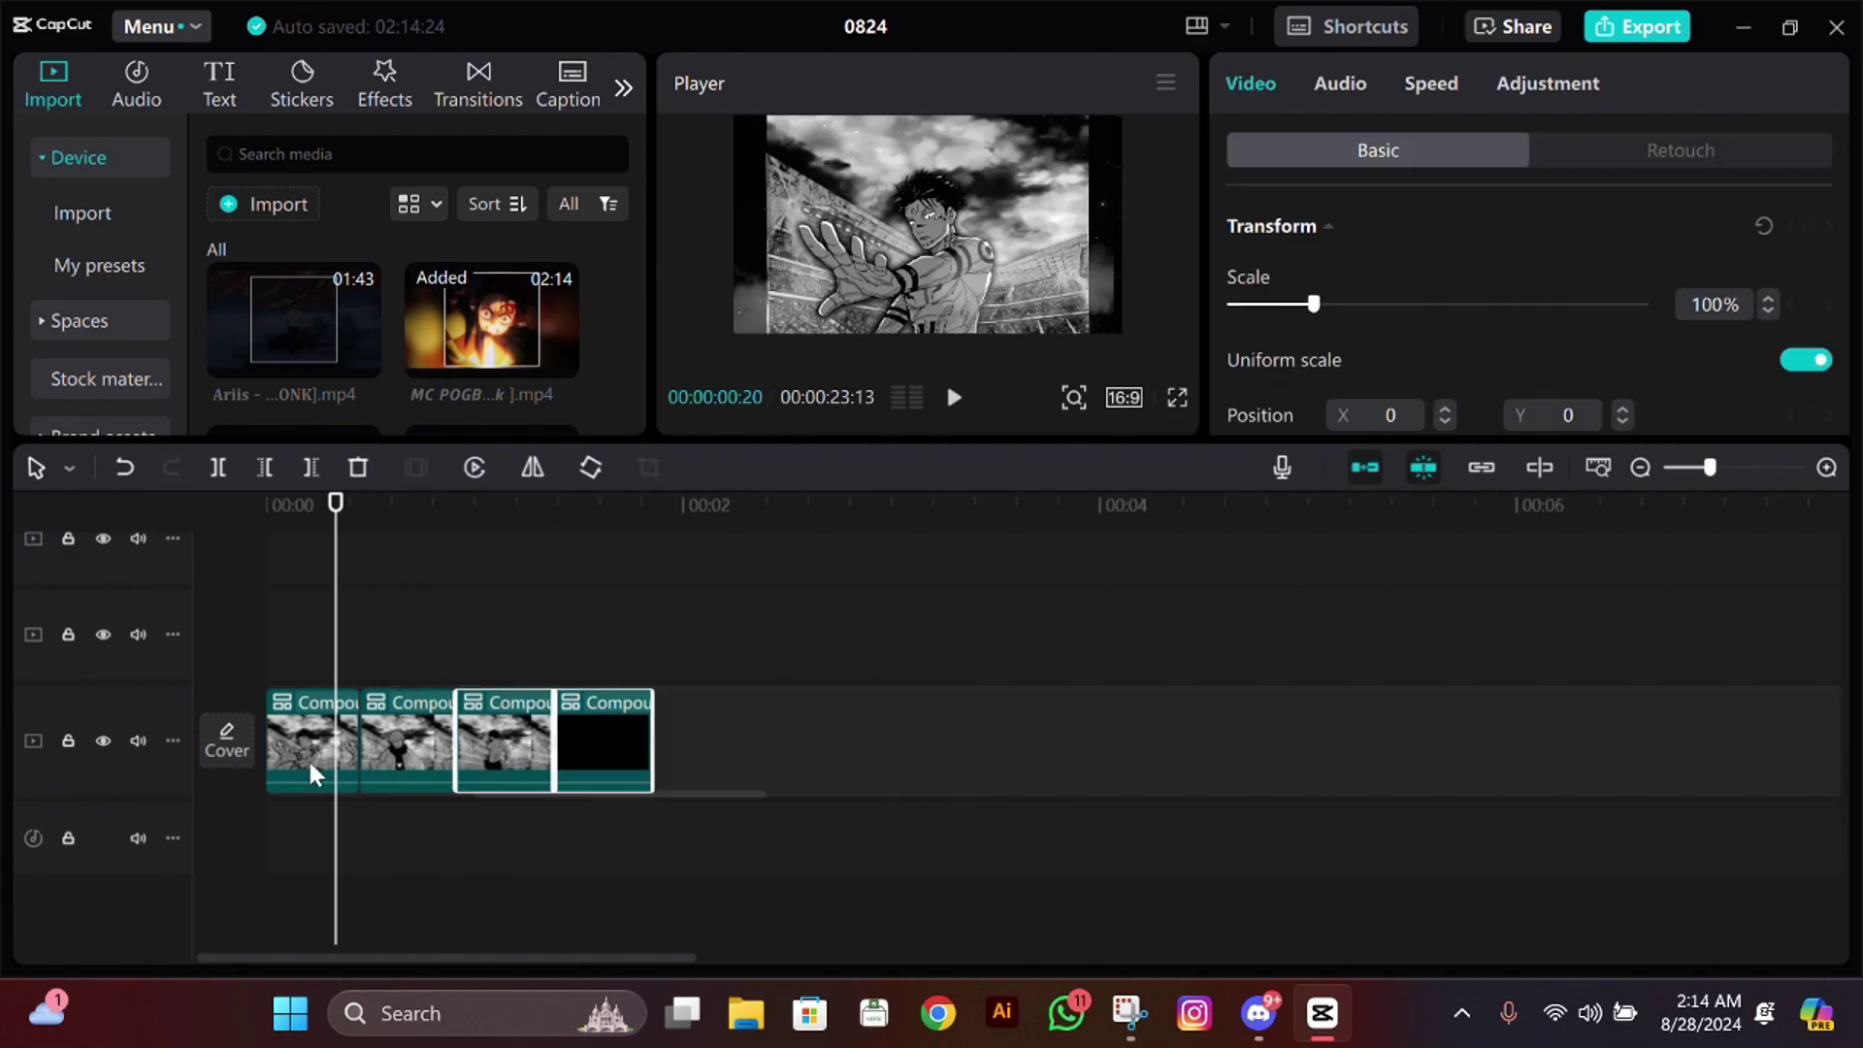
- Pre-process the four compound clips and play the timeline
right_click(306, 759)
click(364, 400)
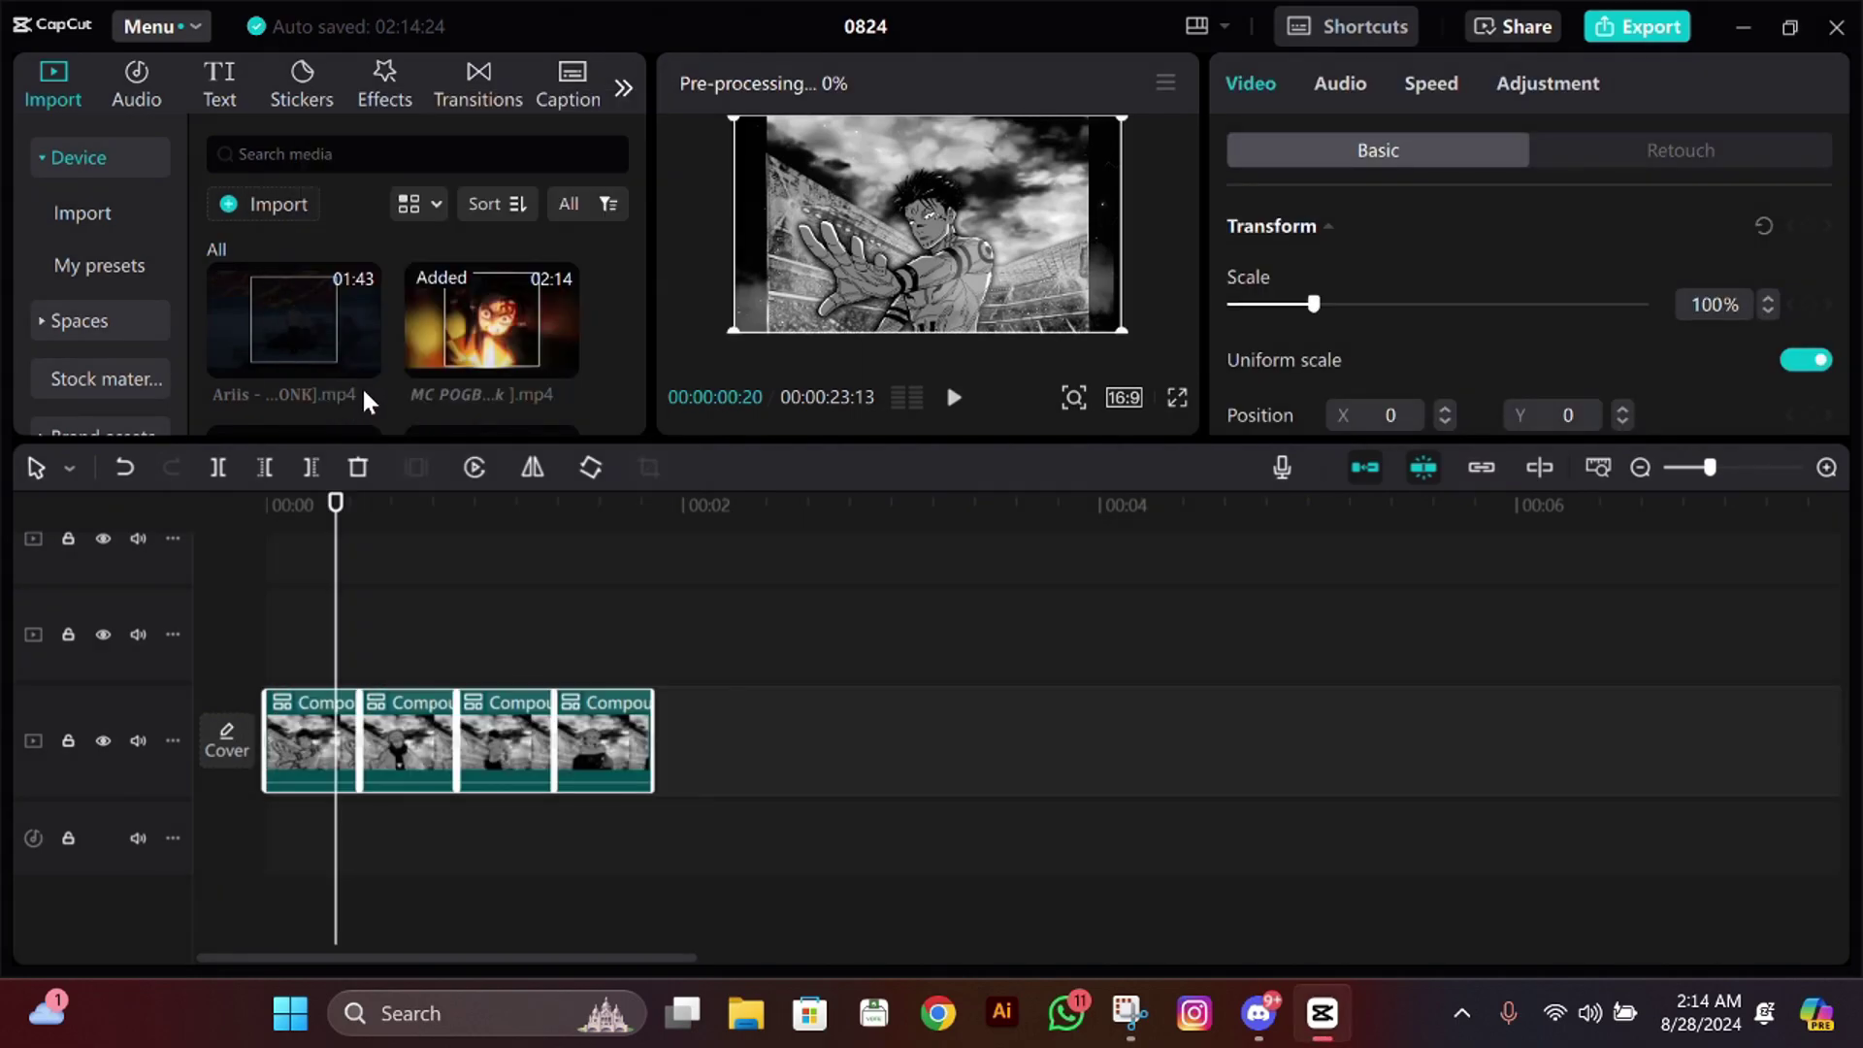
key(space)
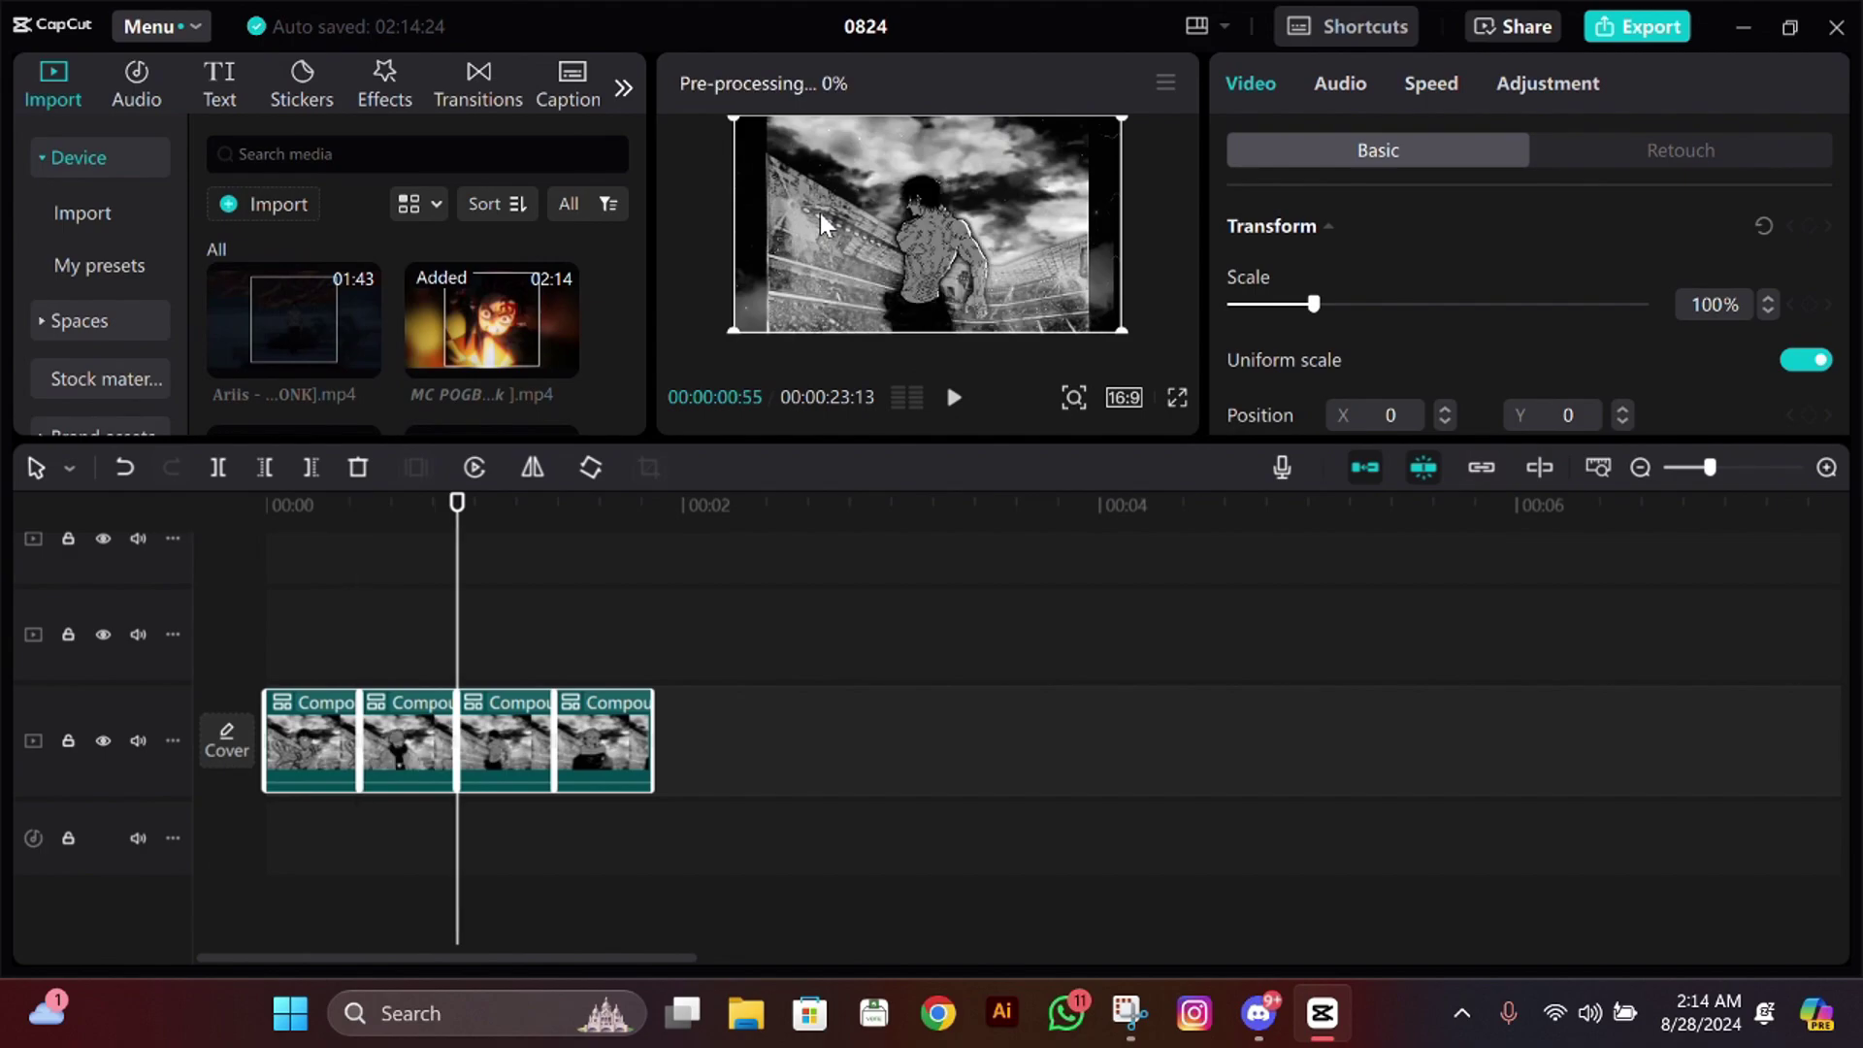
- Change the project's aspect ratio to 3:4 and clear the clip selection
click(1123, 398)
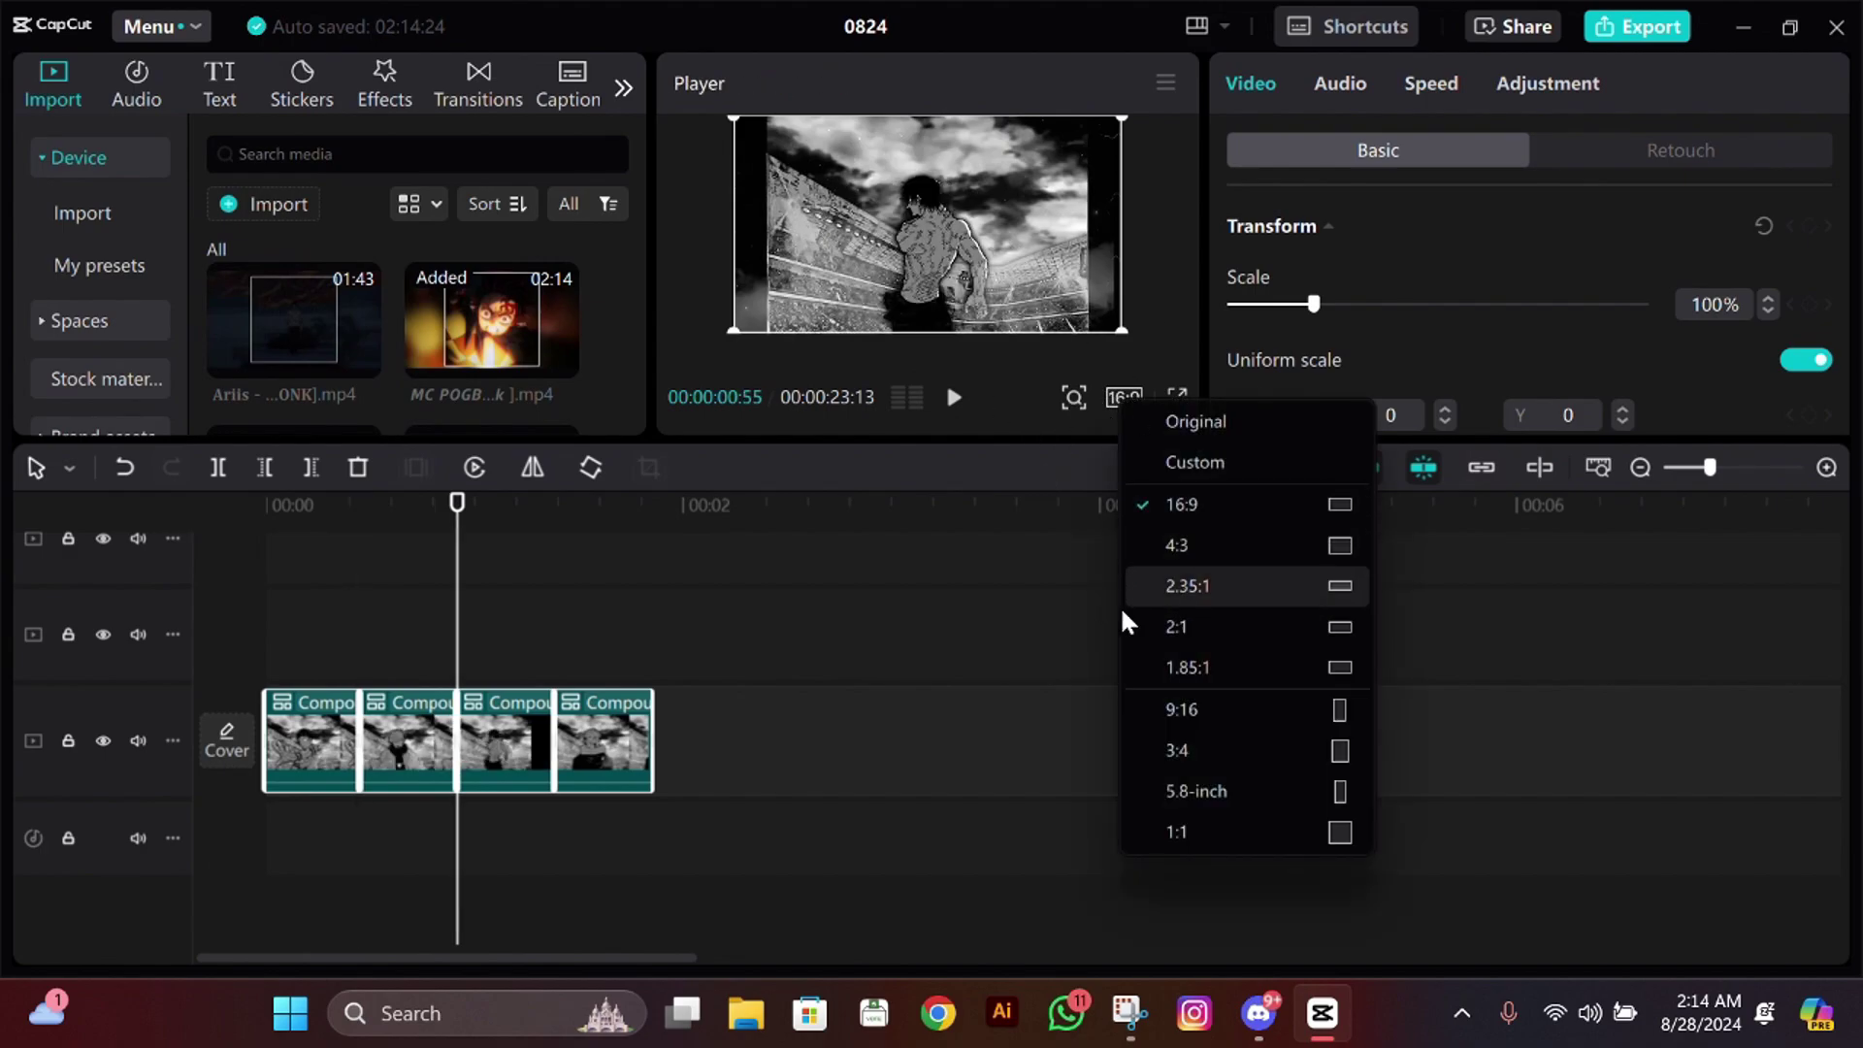
click(1192, 750)
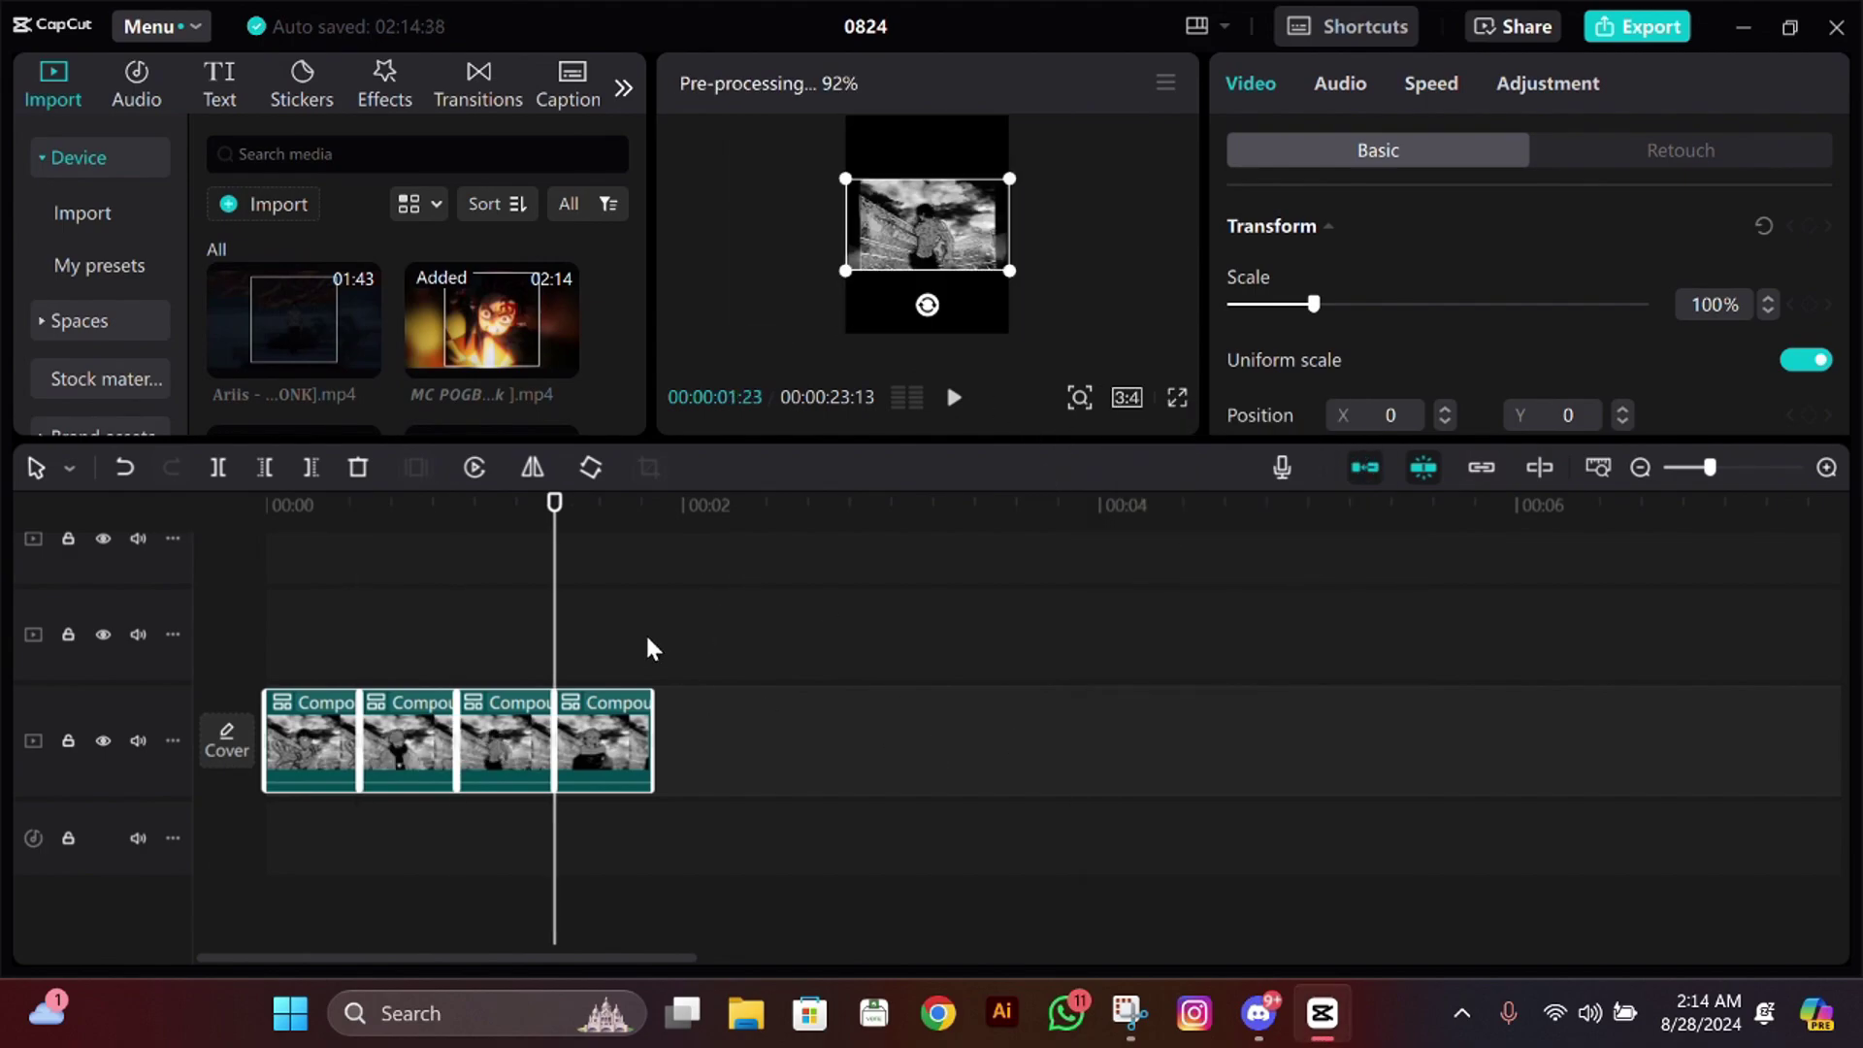
click(405, 631)
- Select all four compound clips and set their scale to 242% so they fill the 3:4 frame
key(Up)
key(Down)
key(Up)
key(ctrl+a)
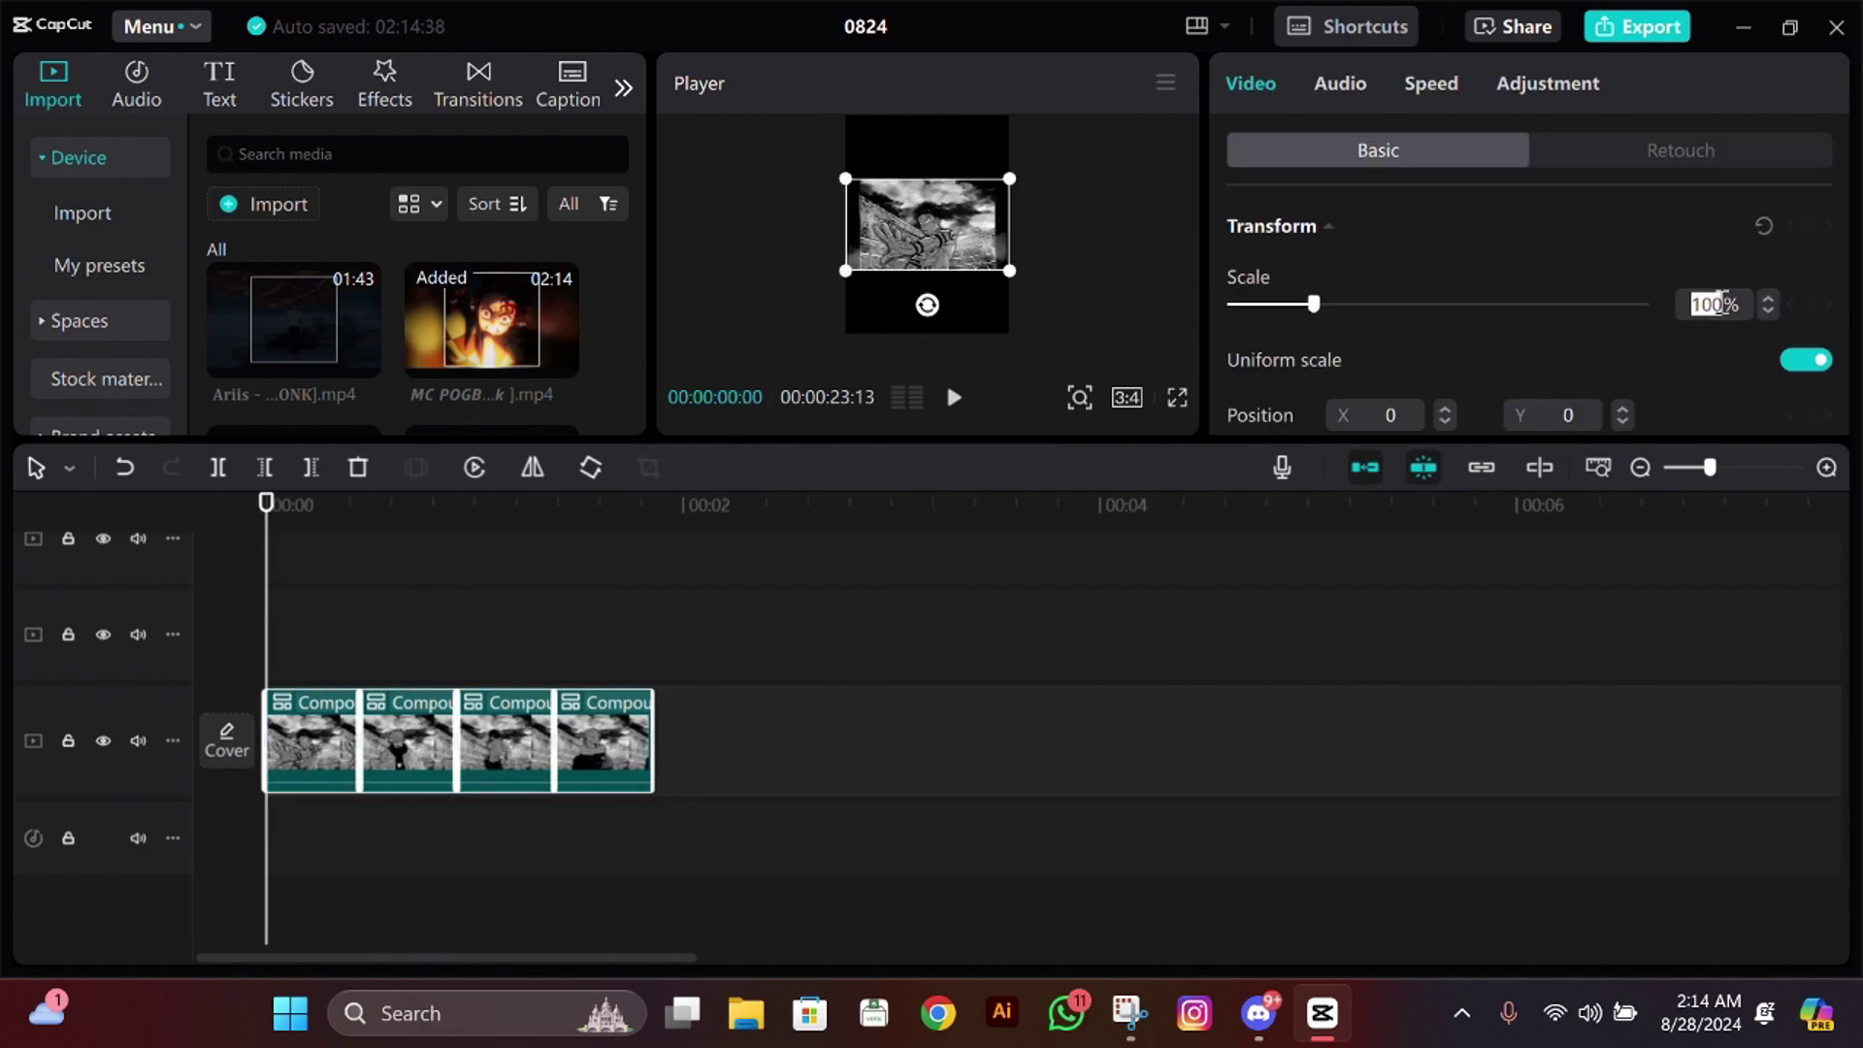
key(Return)
- Go through the compound clips one after another to check their framing
click(343, 603)
key(Up)
key(Down)
key(Up)
key(Down)
key(Down)
key(Down)
key(Up)
key(Up)
key(Up)
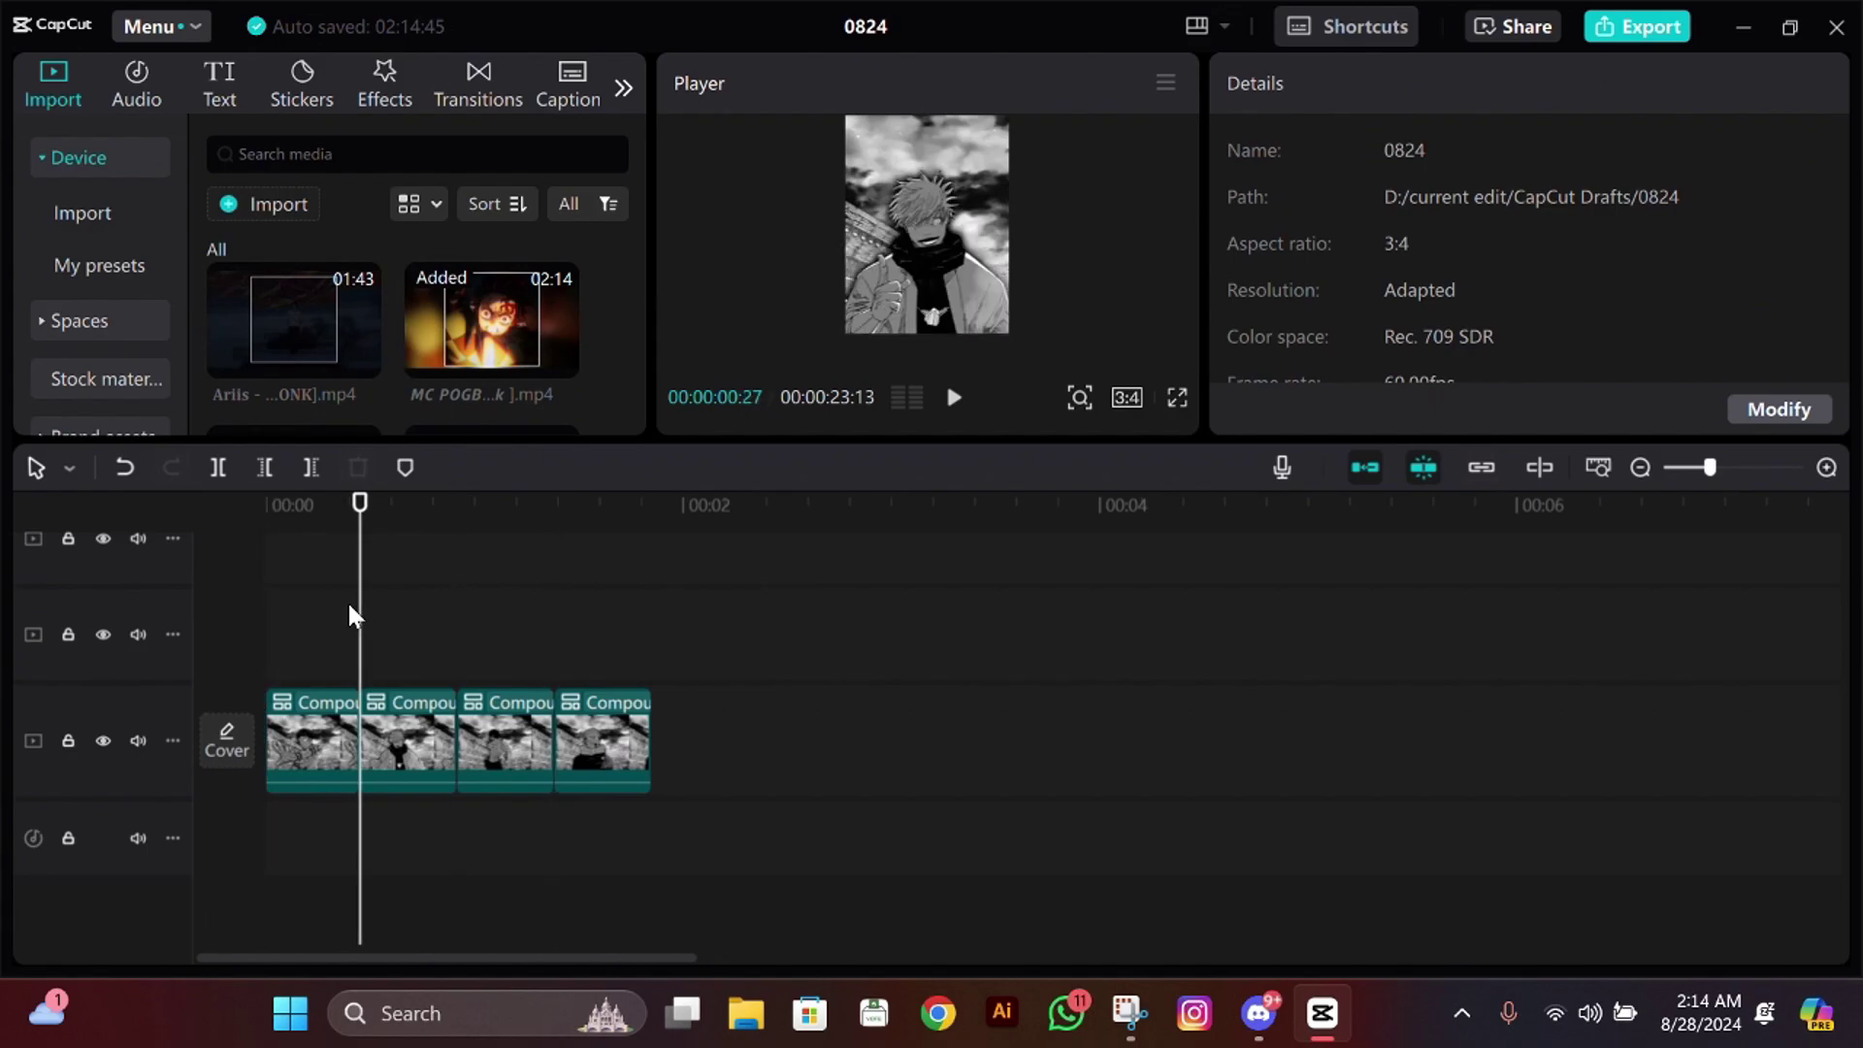
- Add scale and rotation keyframes at the start of the first compound clip
click(339, 747)
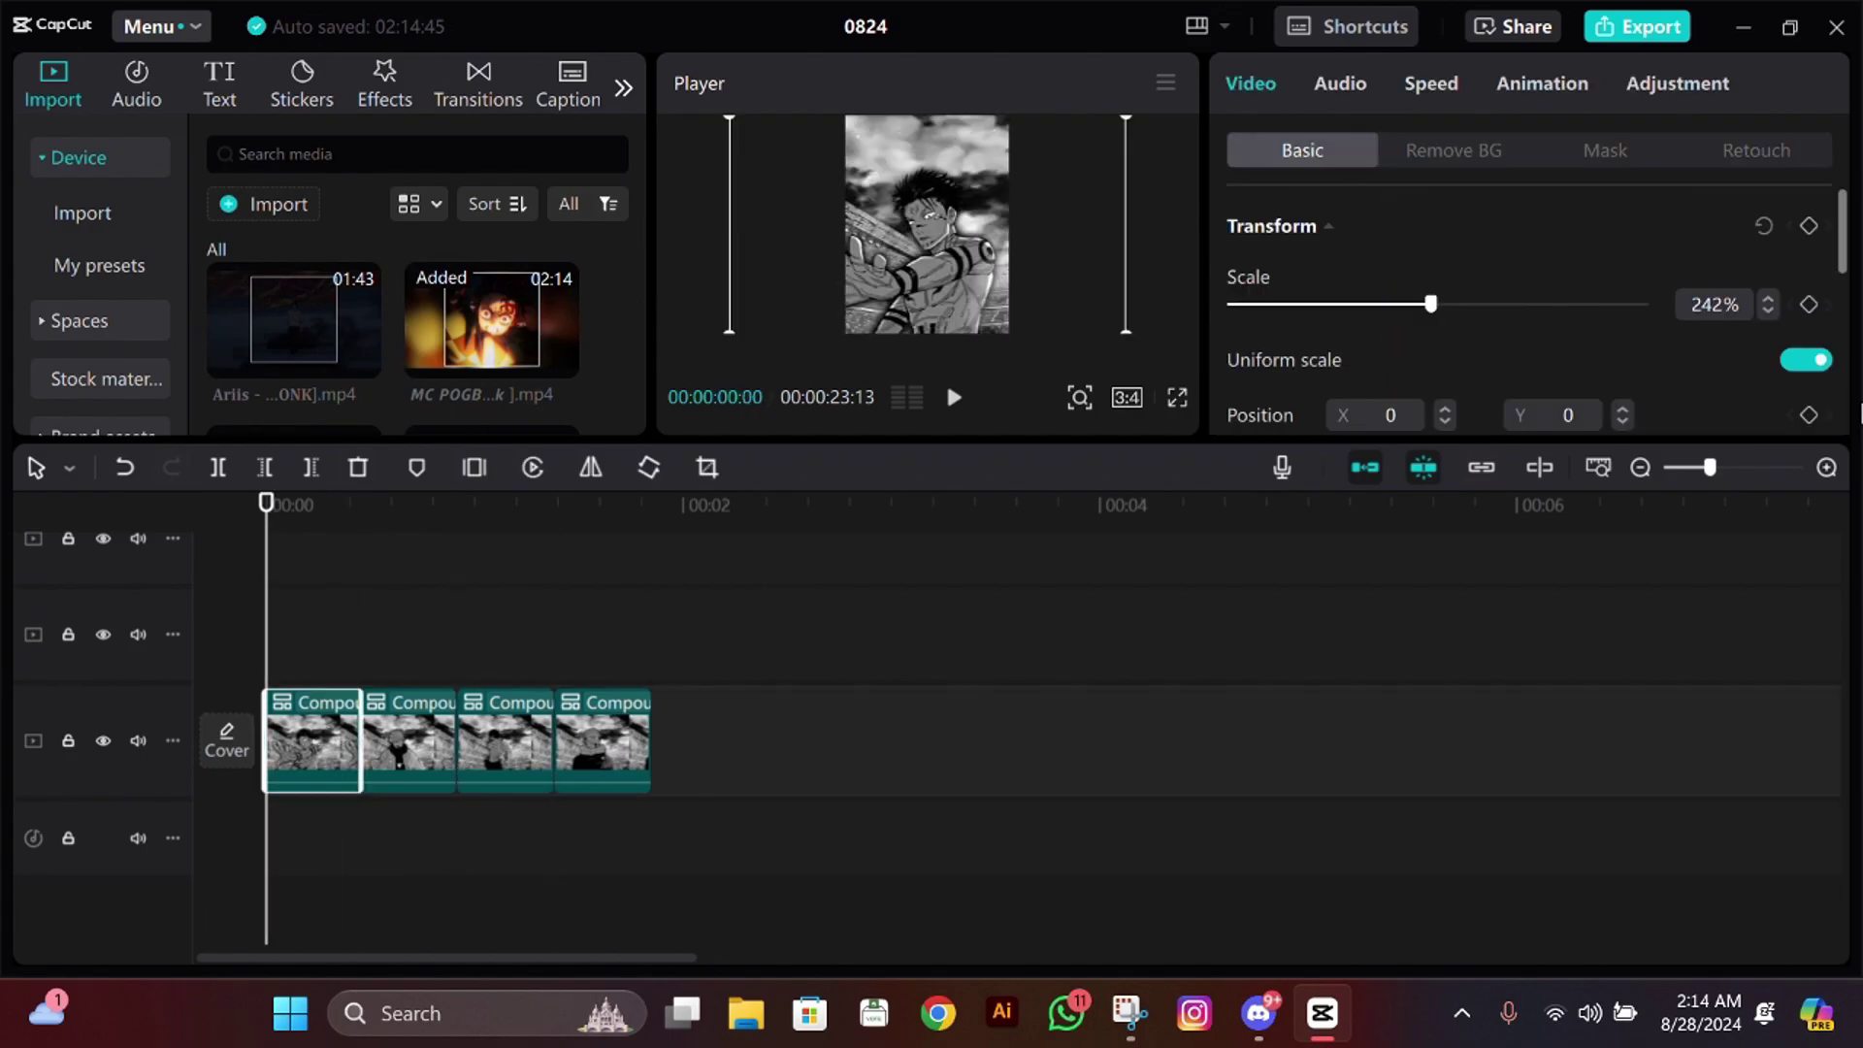
click(1808, 303)
scroll(1803, 318, down, 2)
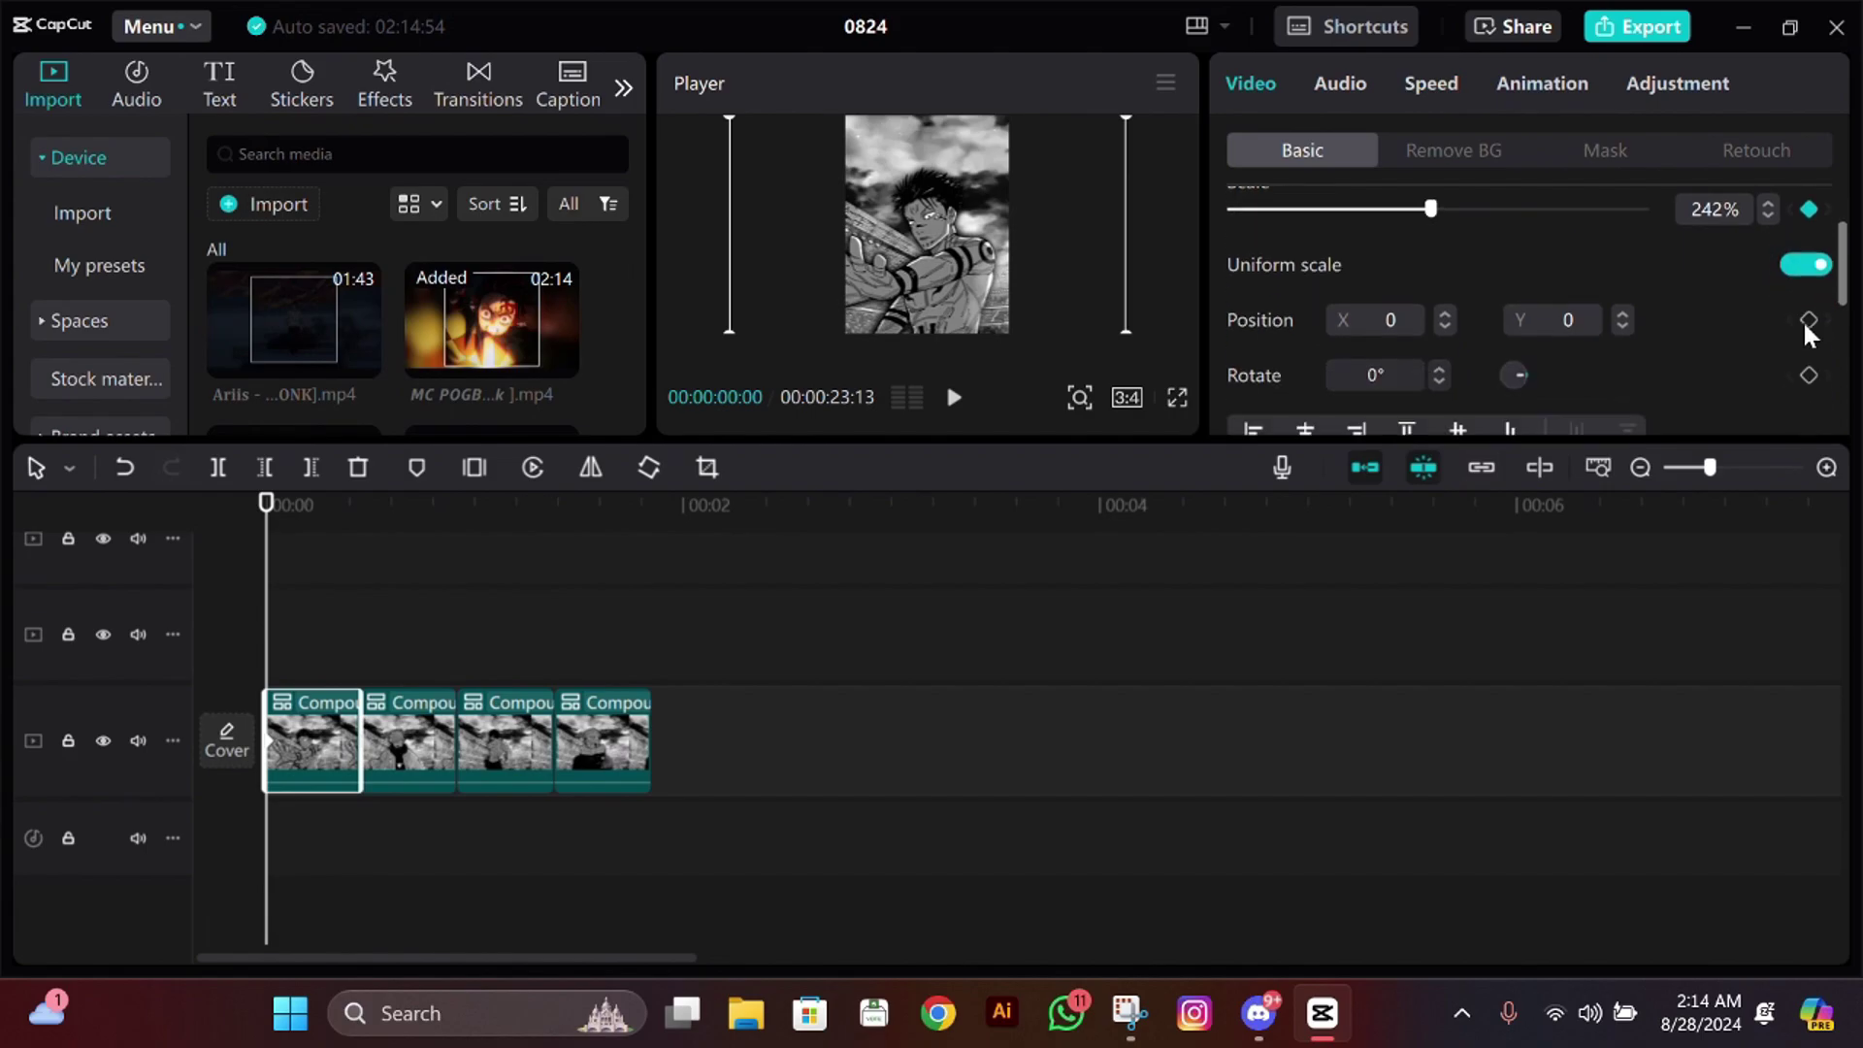
click(1810, 371)
- Add scale and rotation keyframes to the first compound clip nine frames before its end, at 00:00:00:18
drag(1710, 468, 1726, 468)
key(Down)
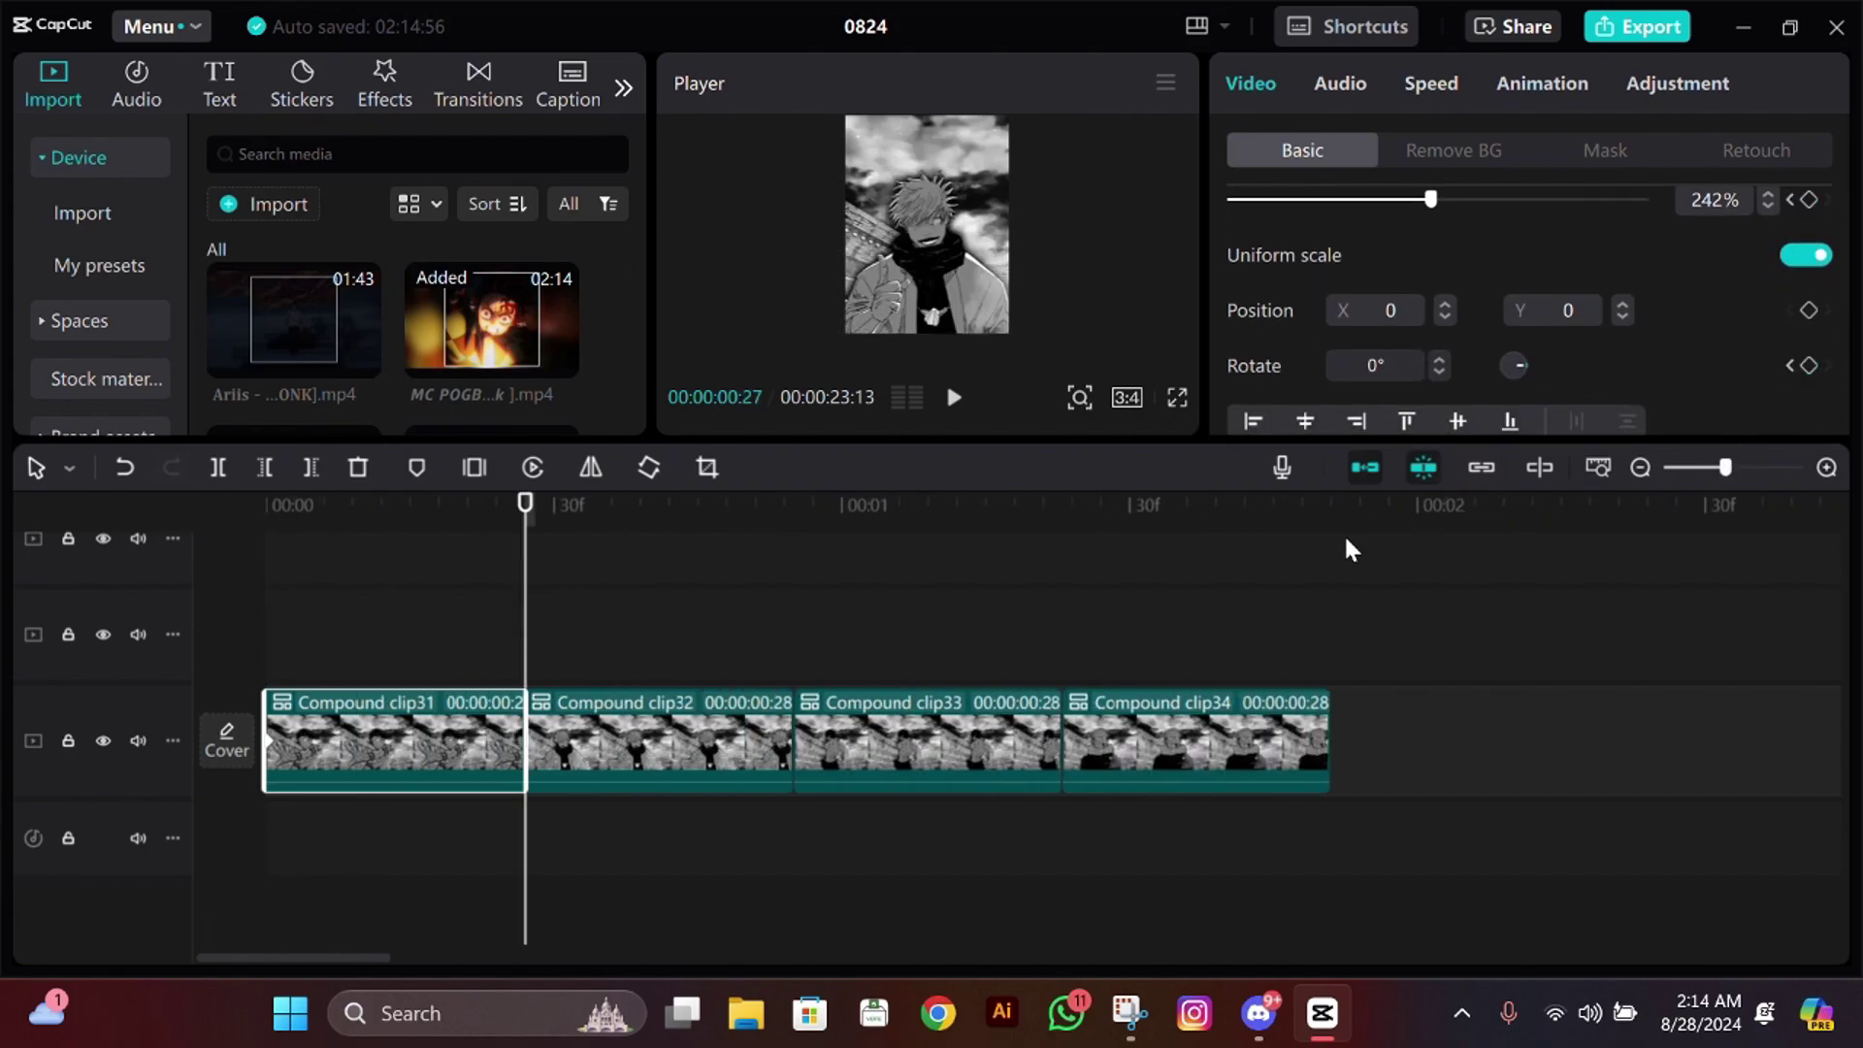
key(Left)
key(Left)
key(Left)
key(Left)
key(Left)
key(Left)
key(Left)
key(Left)
key(Left)
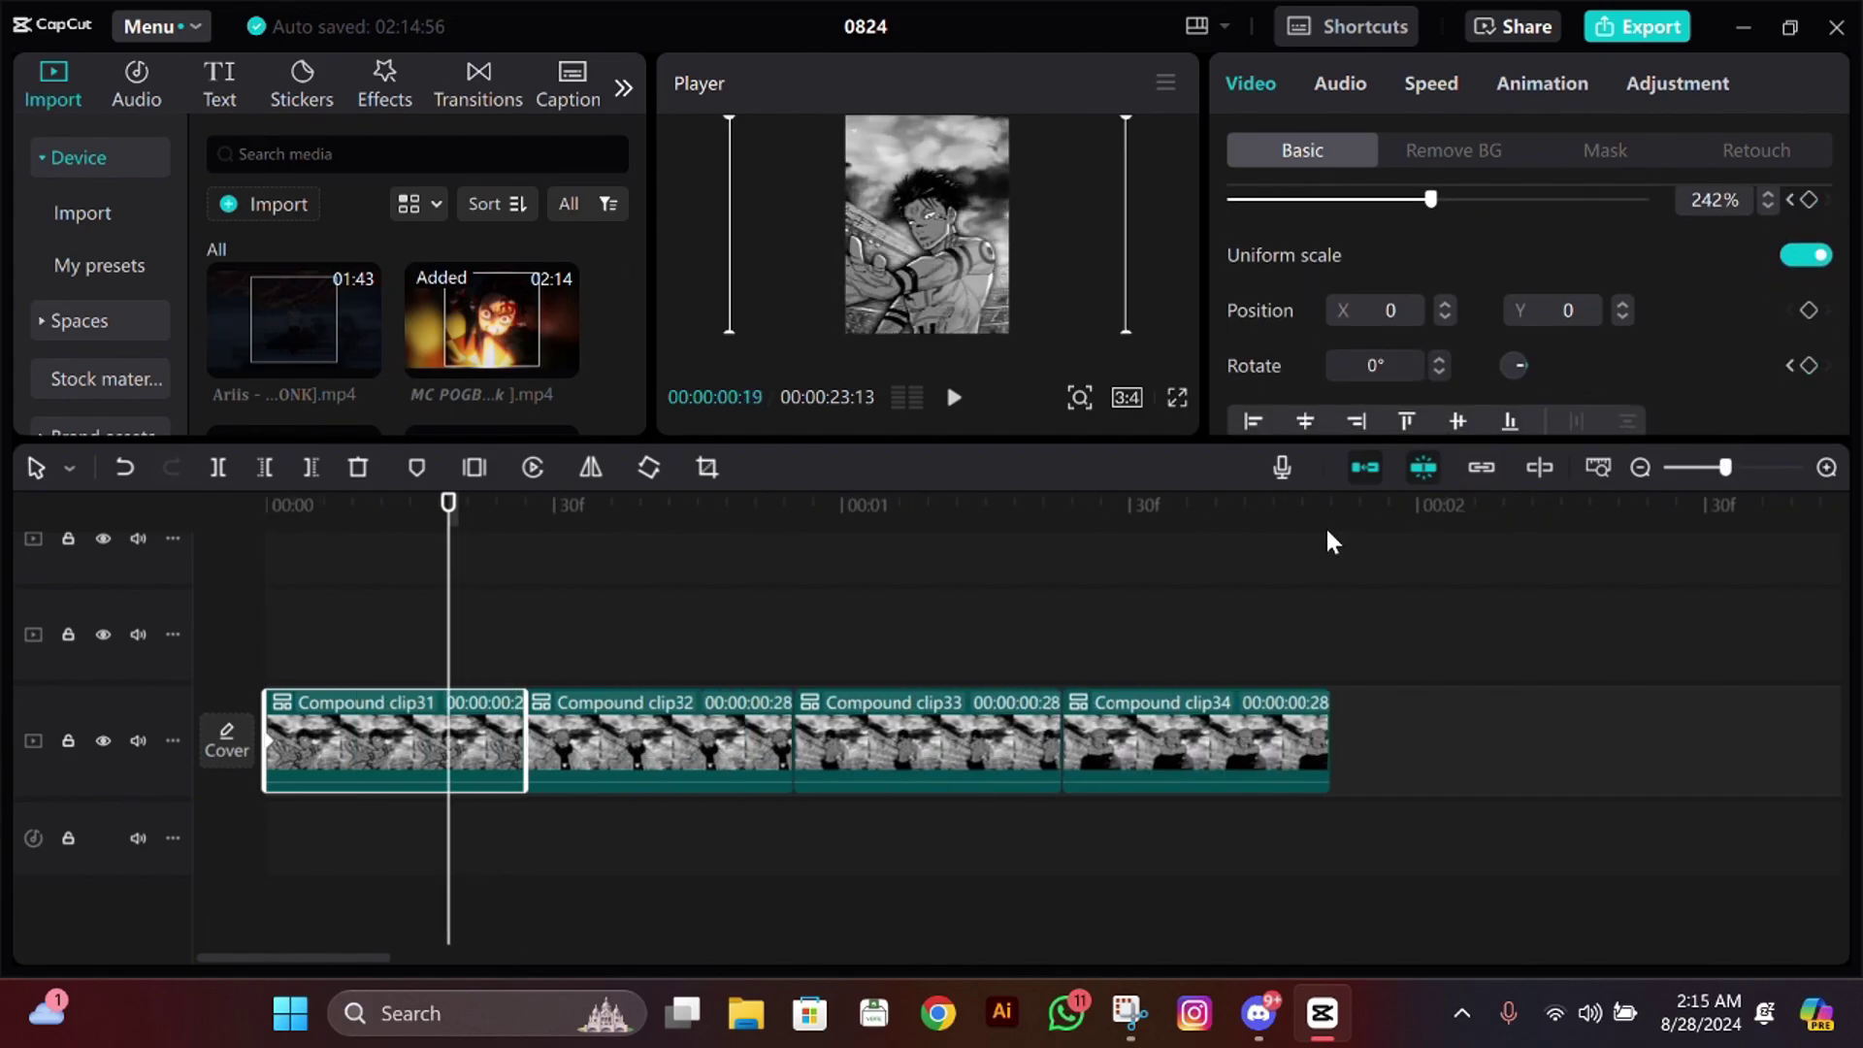
click(1806, 201)
click(1809, 364)
- Set the first clip's scale to 372% and its rotation to -15° at the middle keyframe
click(1714, 200)
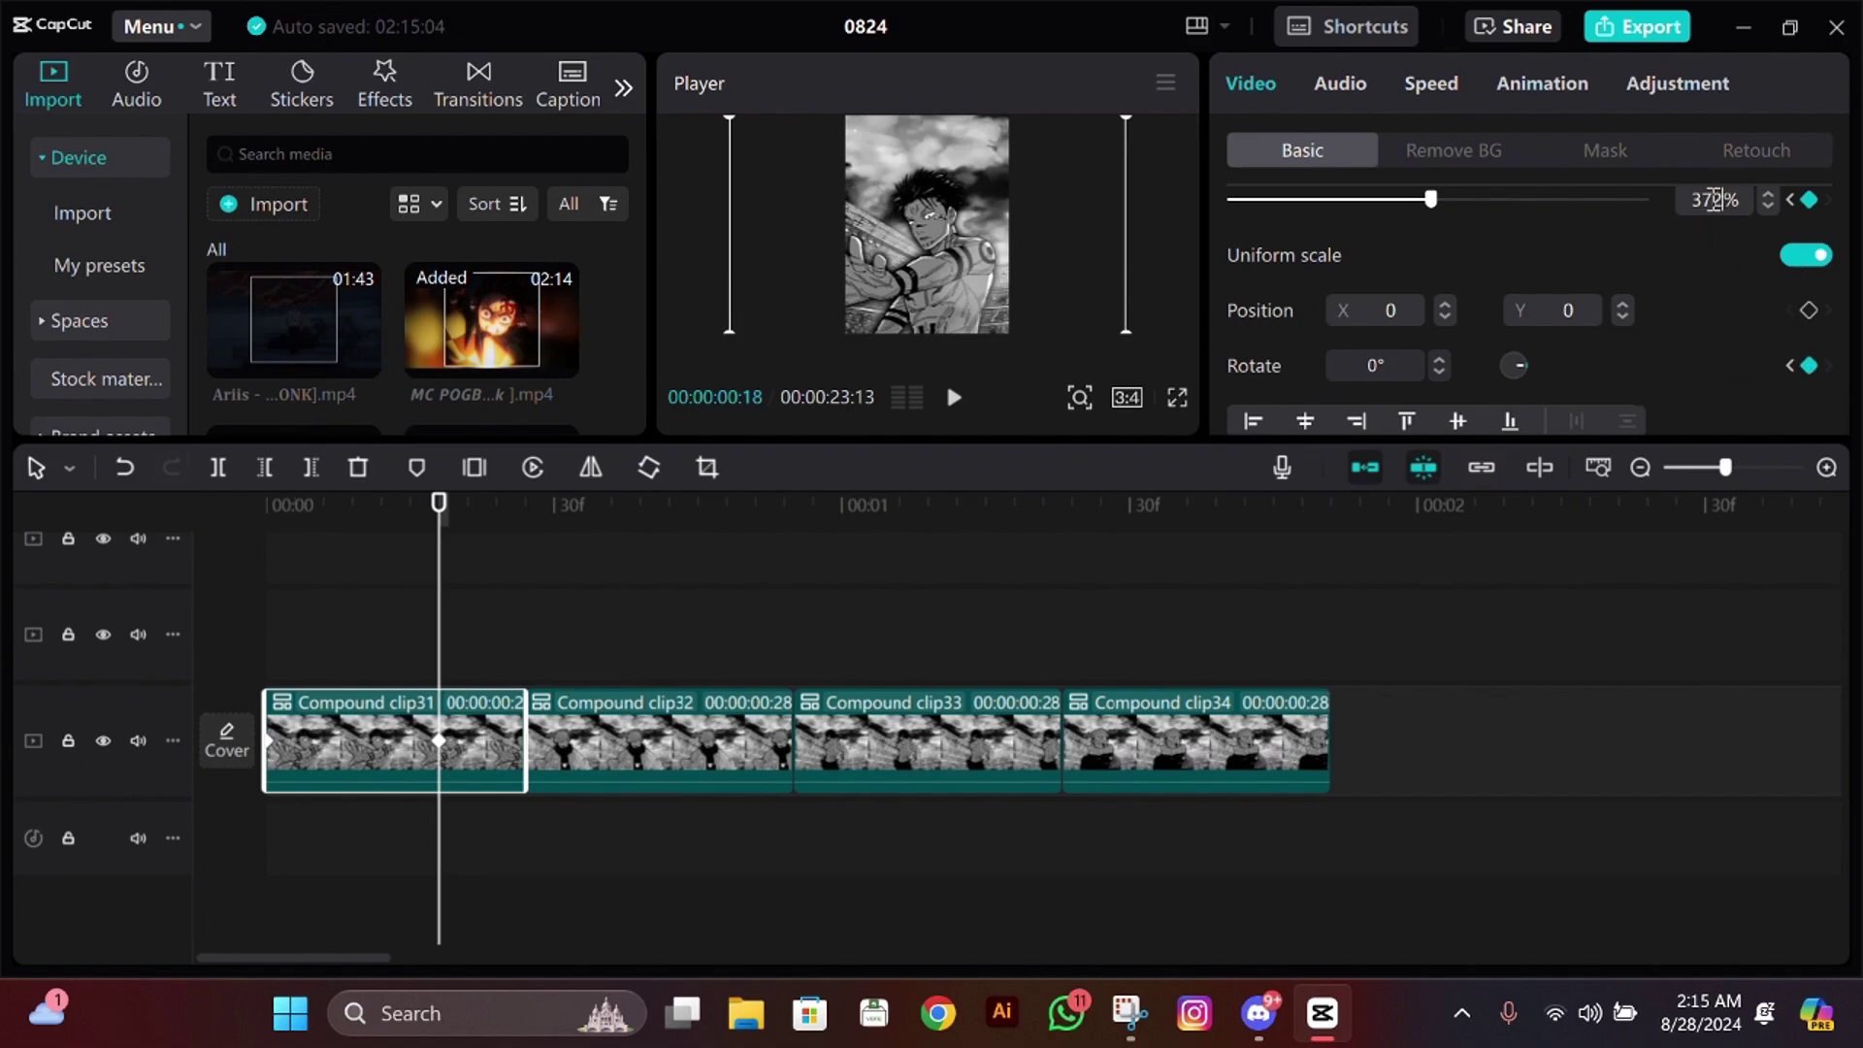
key(Return)
scroll(1409, 365, down, 15)
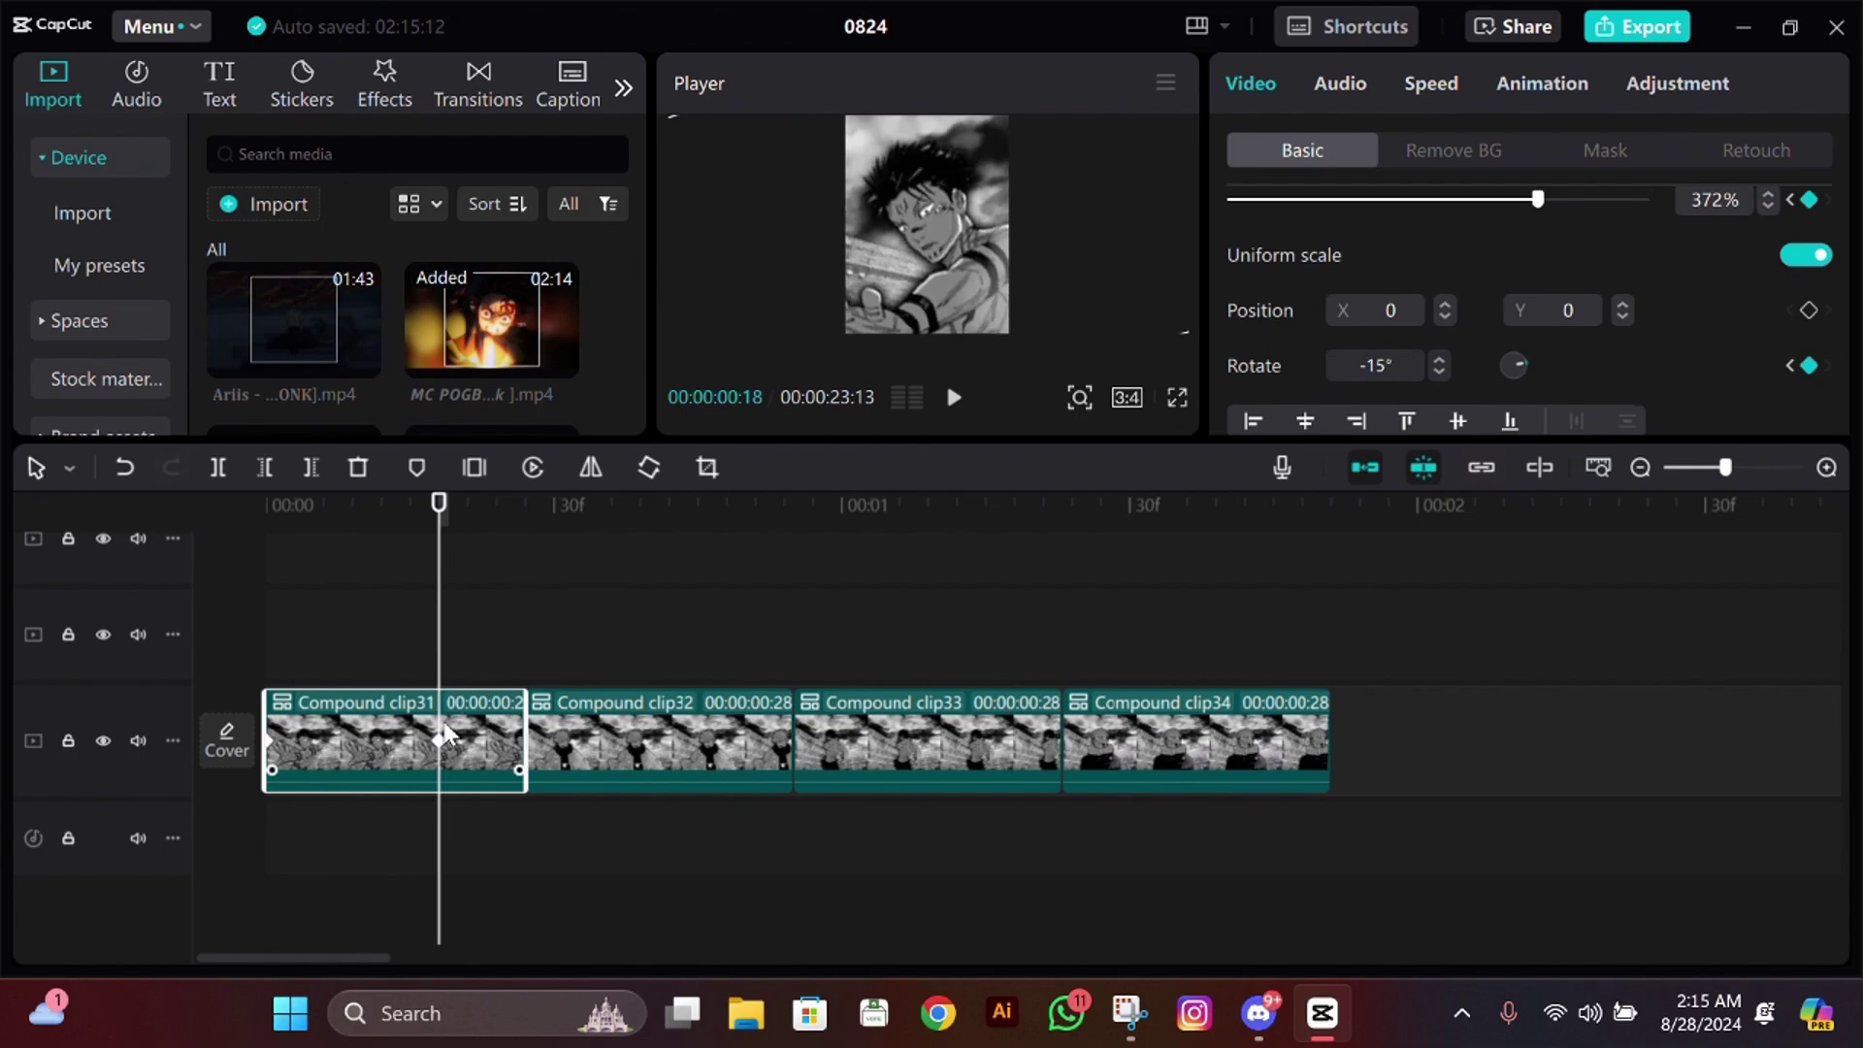
- Play back the first clip's animation, and keyframe its end with a scale of 572% and a rotation of 30°
key(Home)
key(space)
key(space)
key(Home)
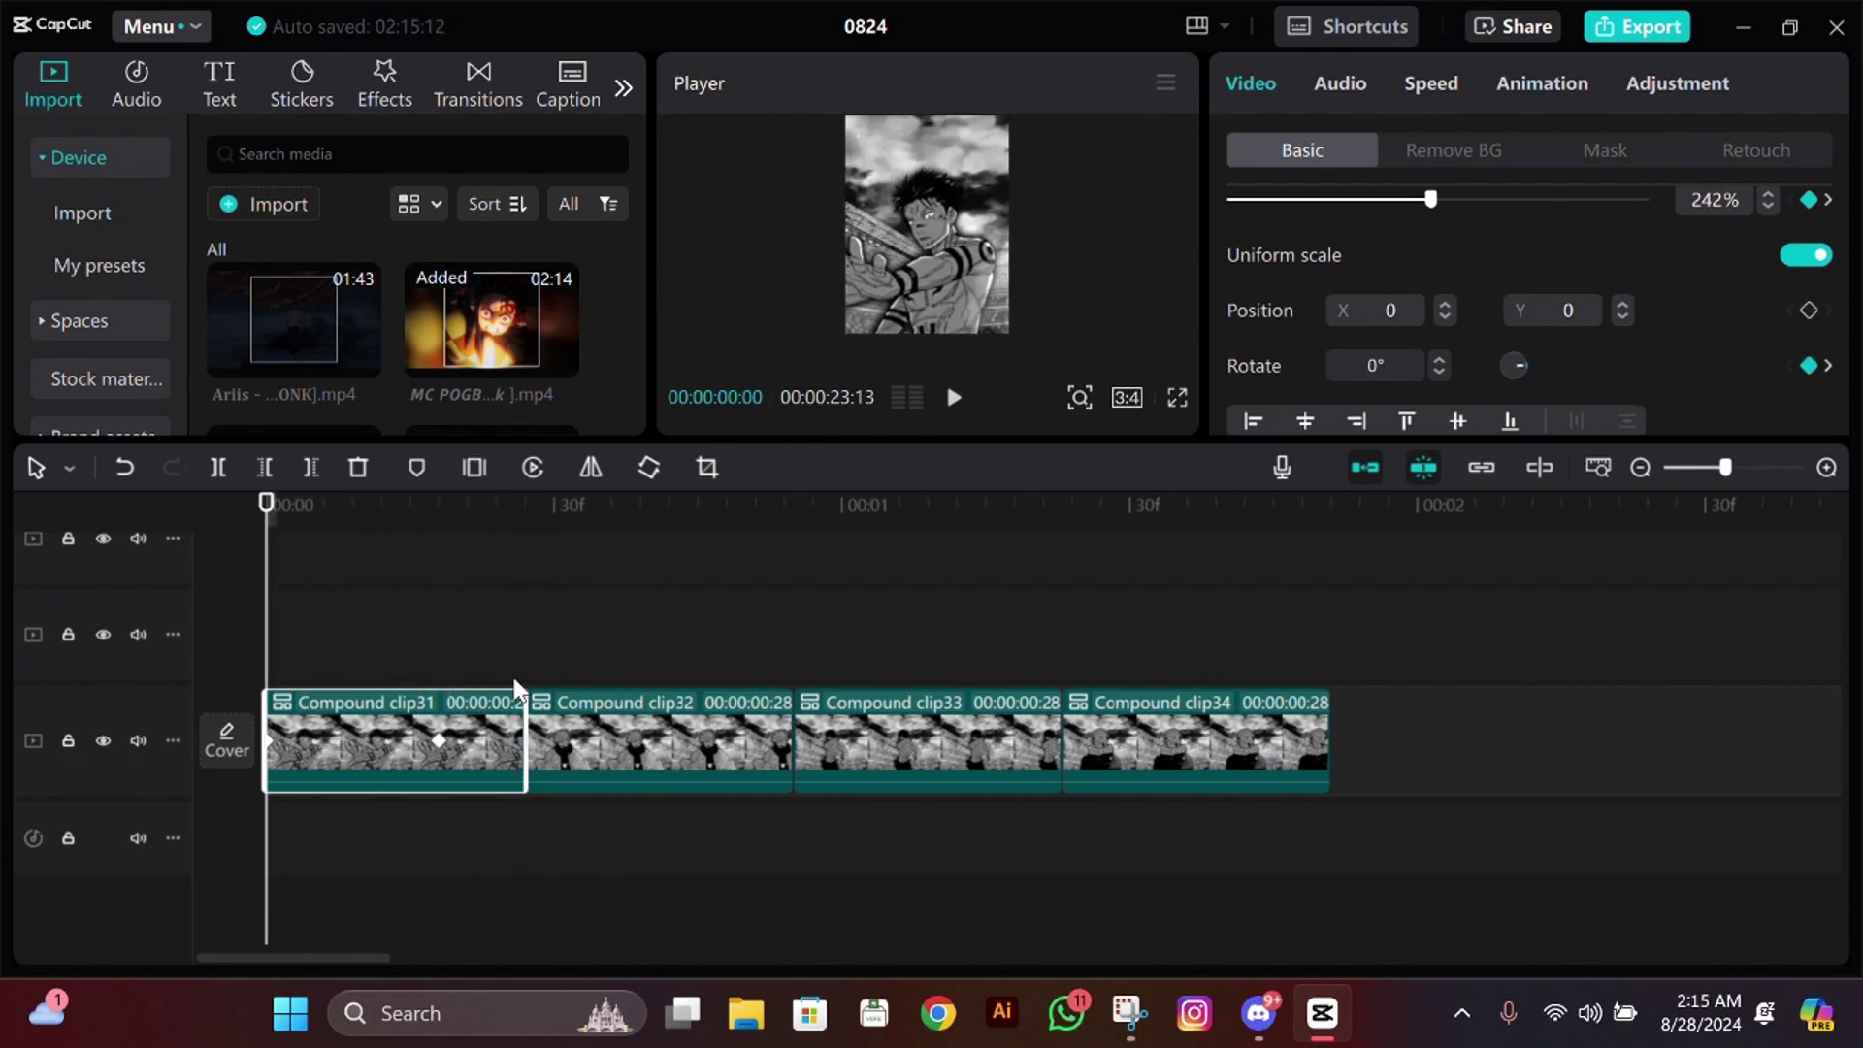
key(space)
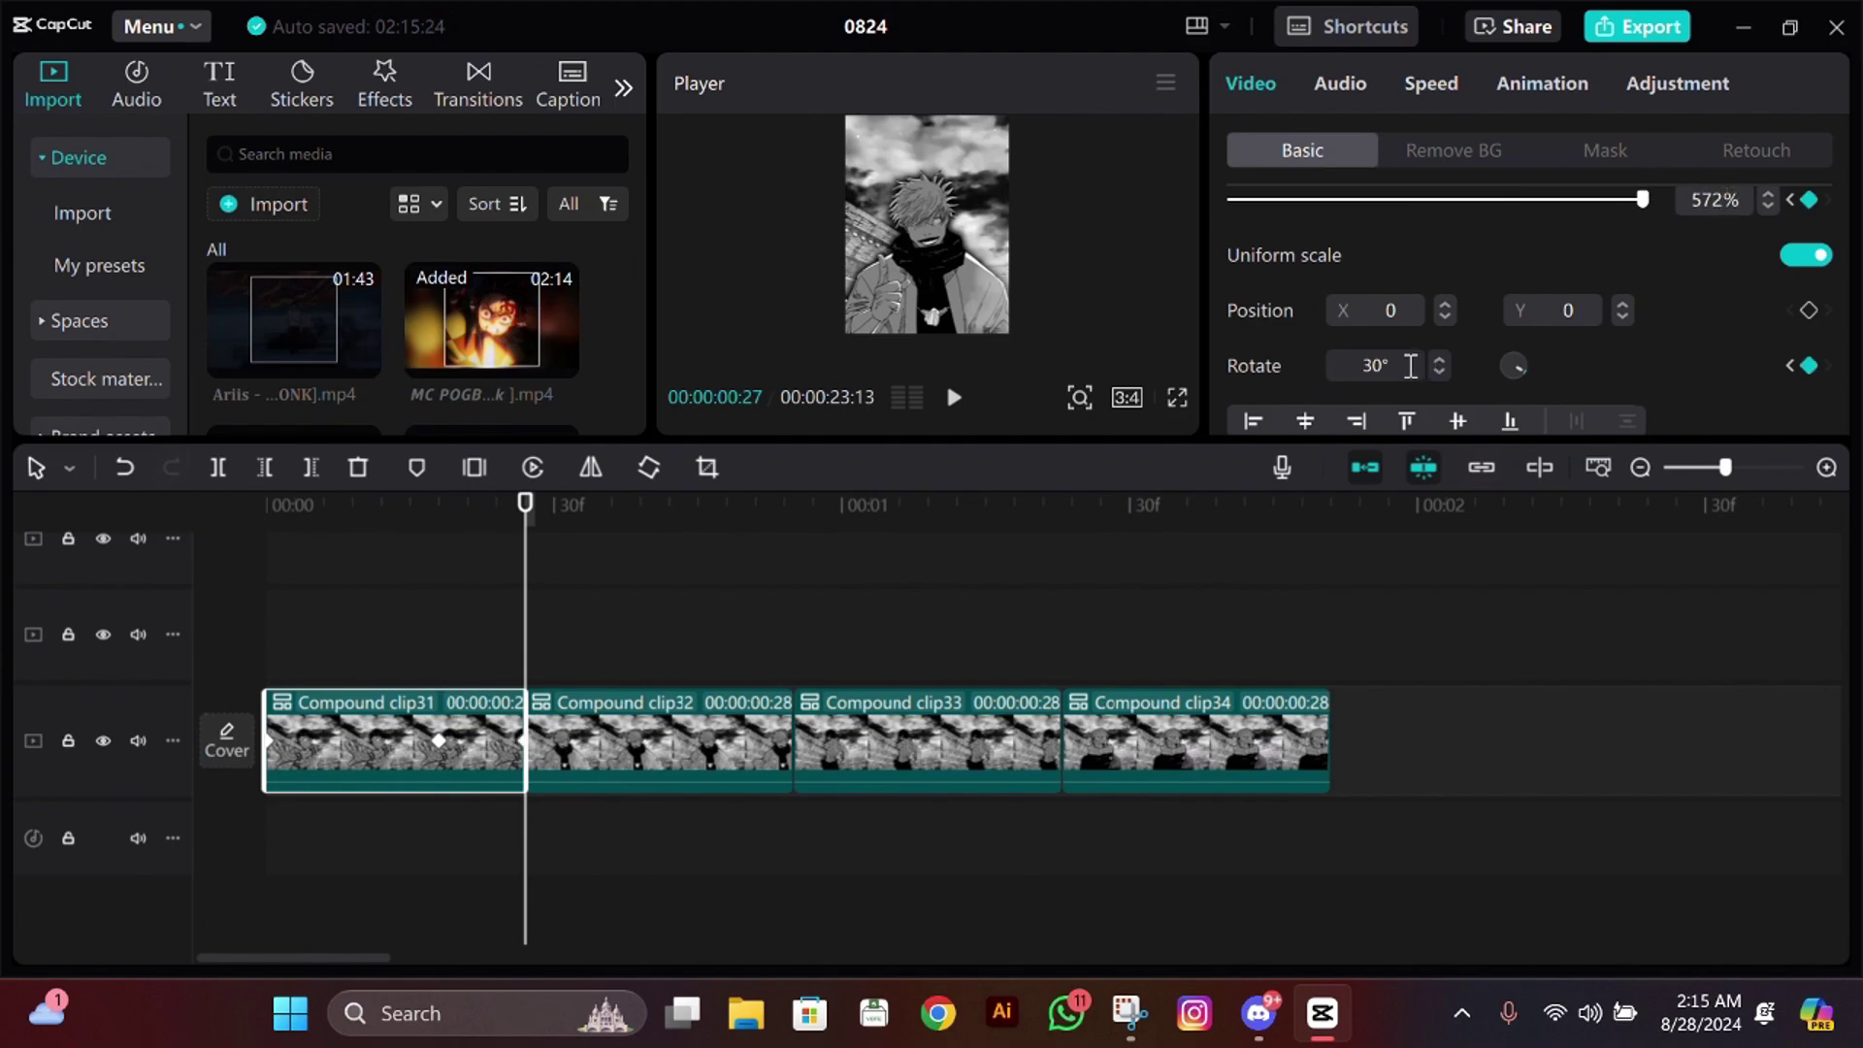
- Deselect the first clip and play its zoom and rotation animation from the start
click(394, 654)
key(Home)
key(space)
key(Home)
key(space)
key(Home)
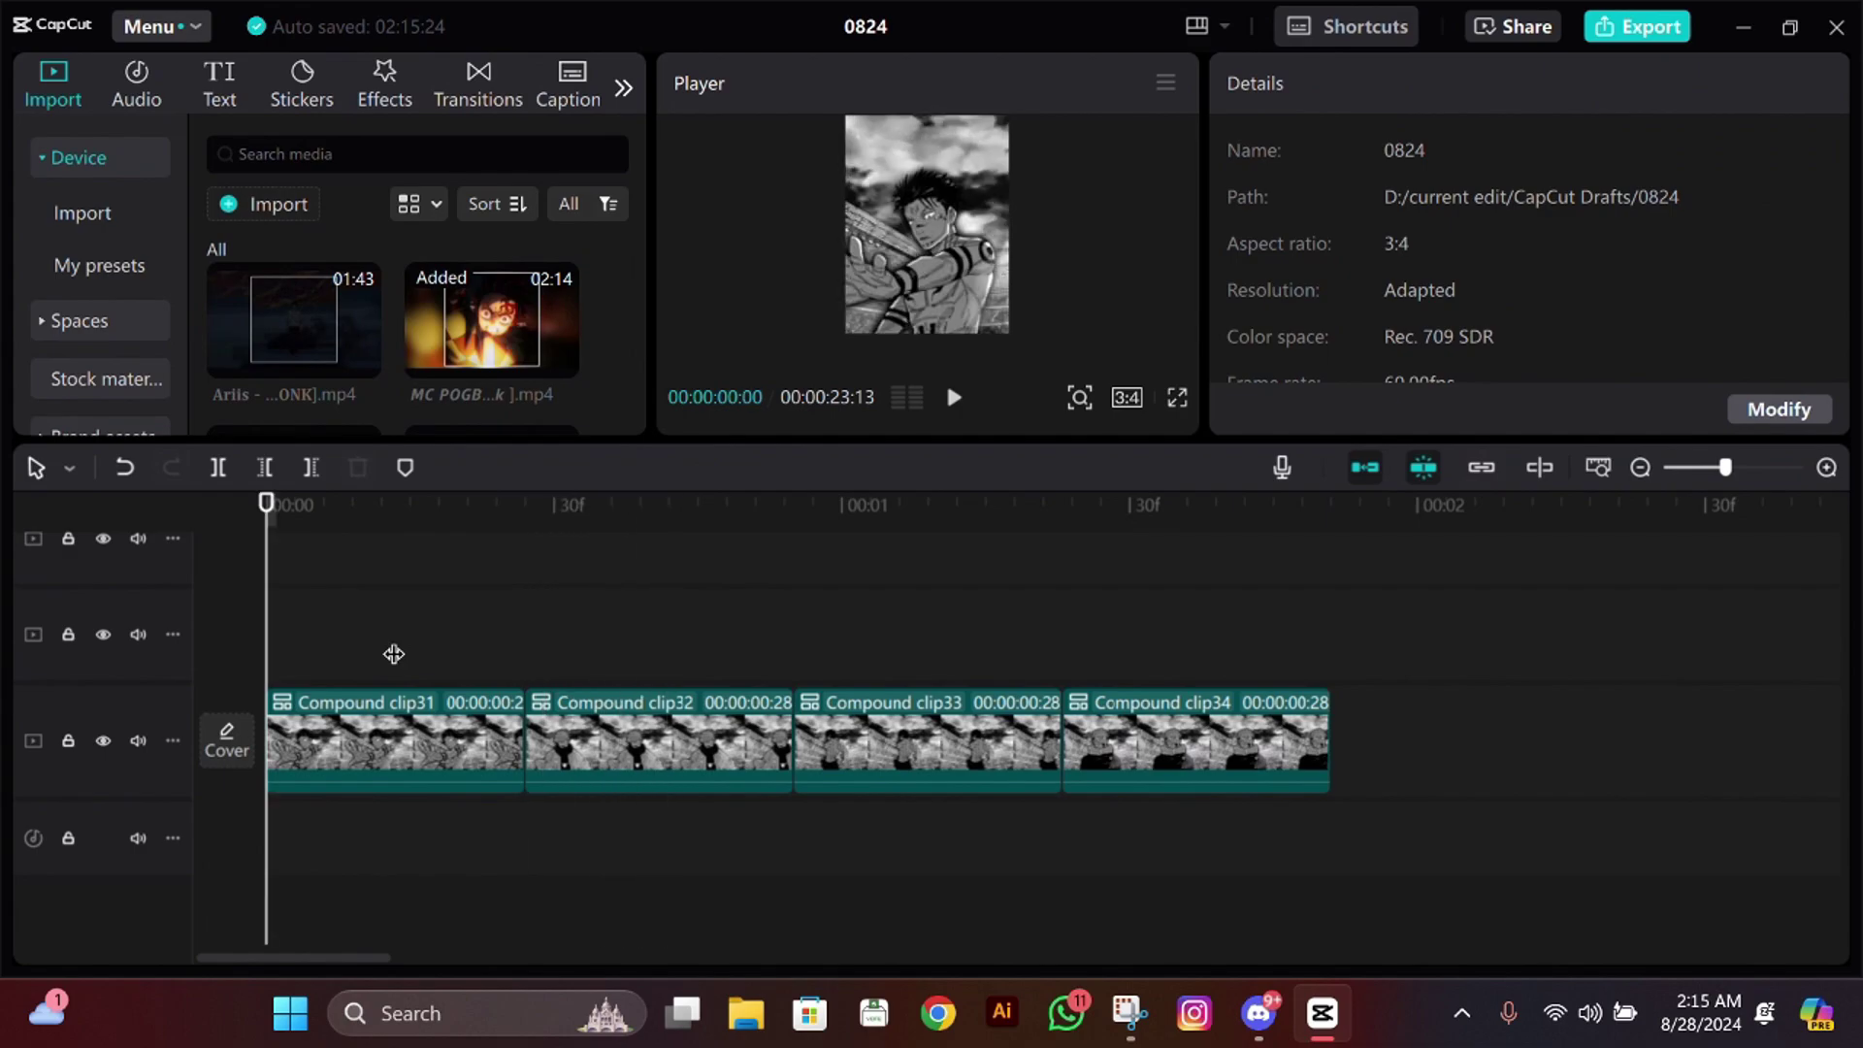
- Add scale and rotation keyframes at the start and end of the second compound clip
click(579, 707)
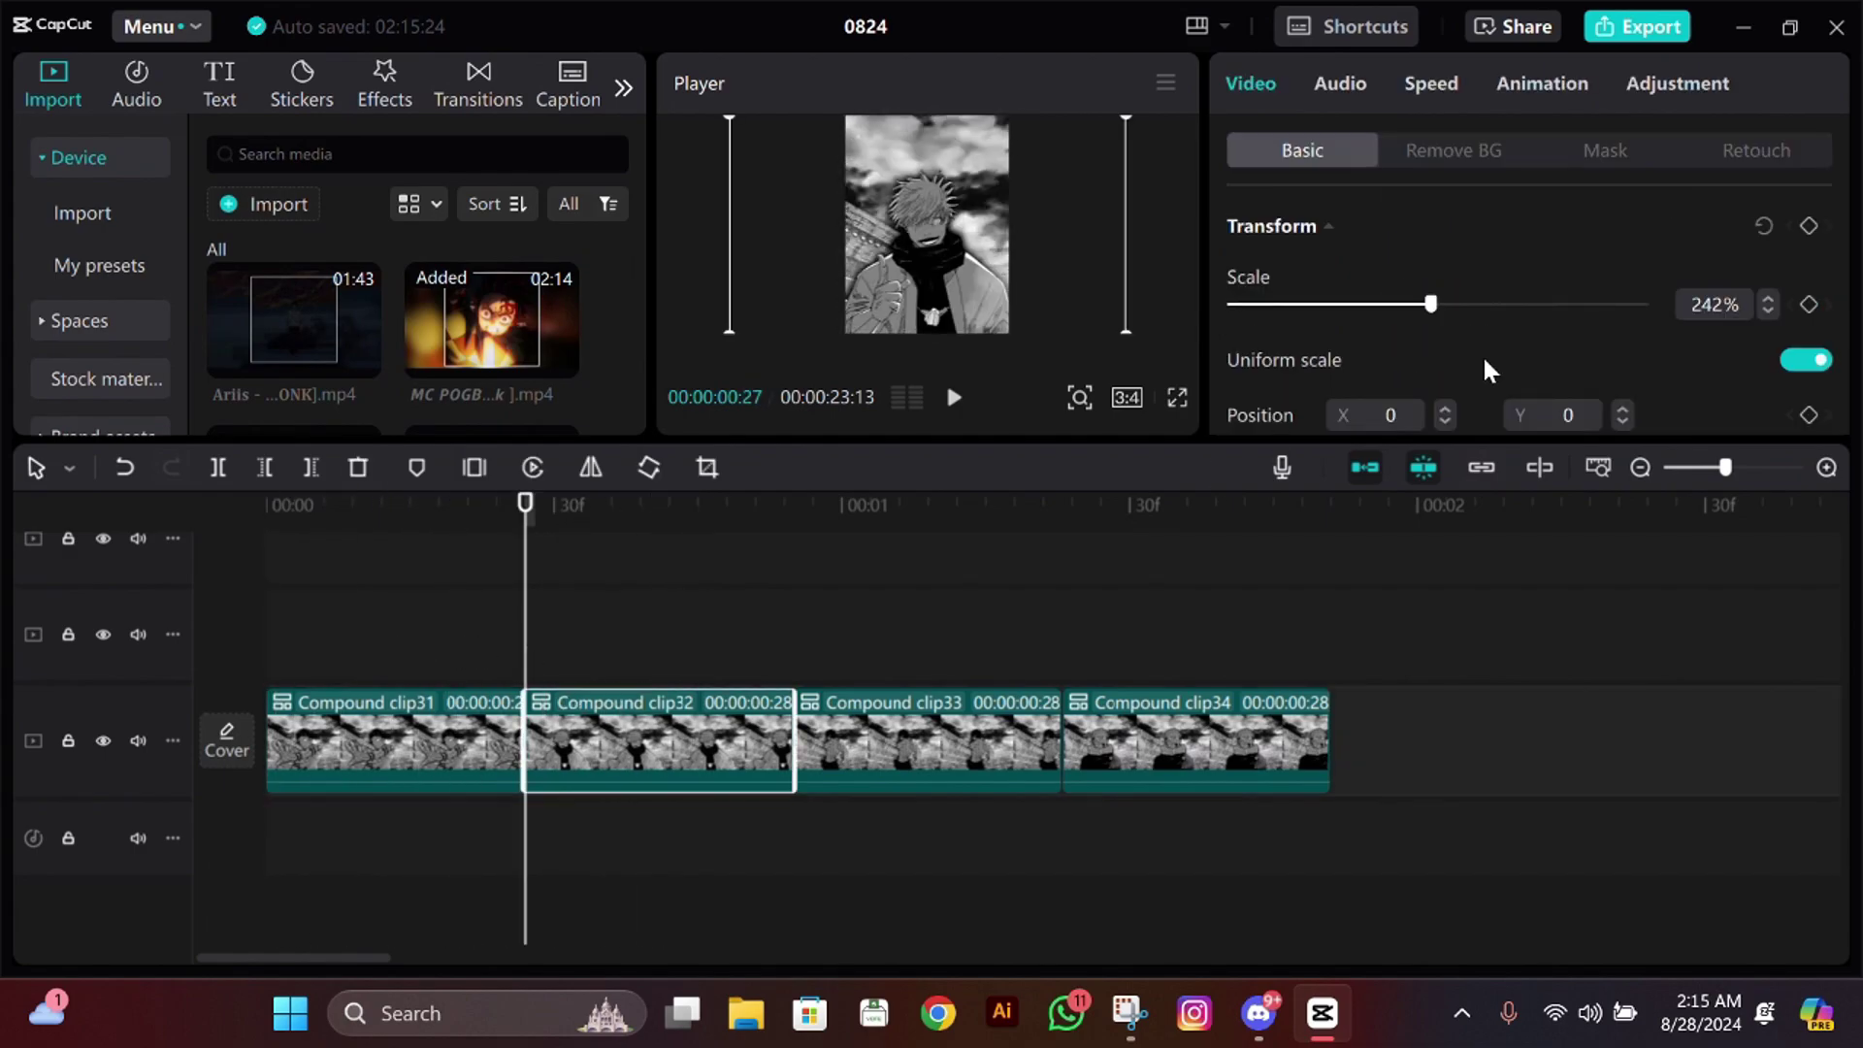
scroll(1824, 213, down, 2)
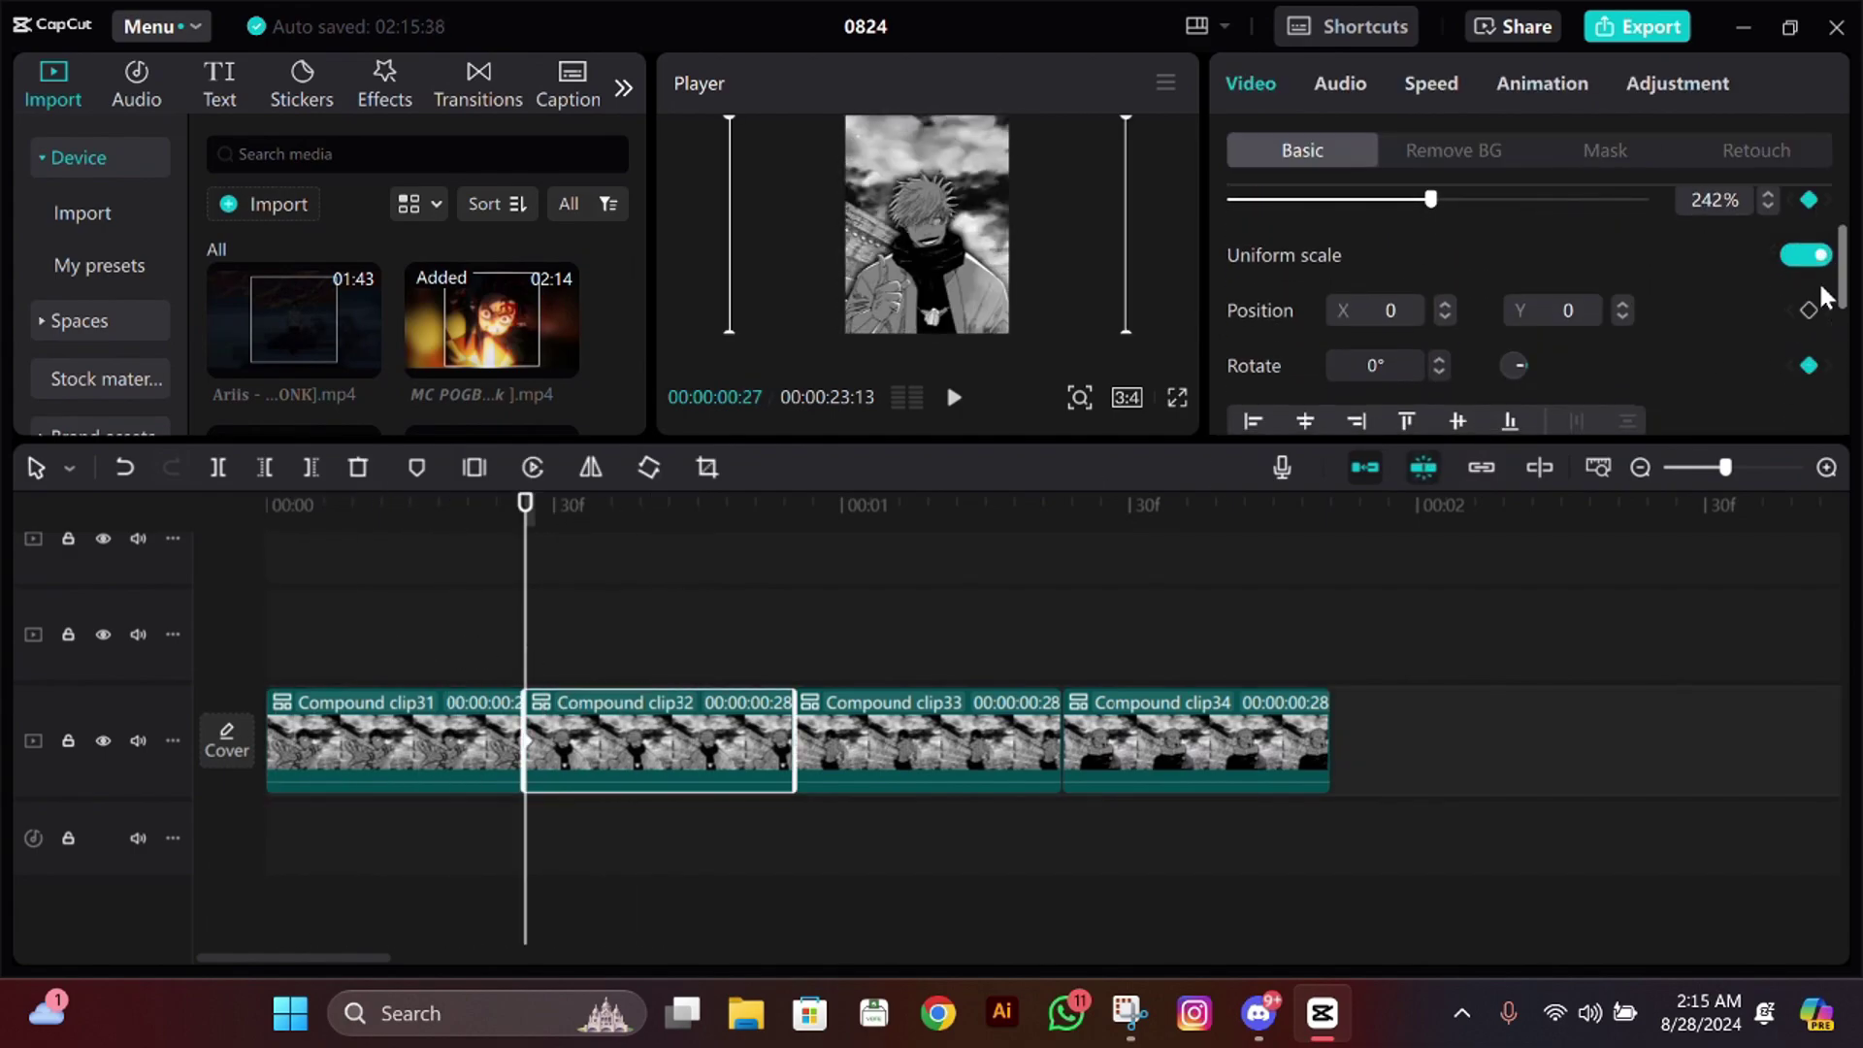
key(Down)
scroll(1814, 311, down, 2)
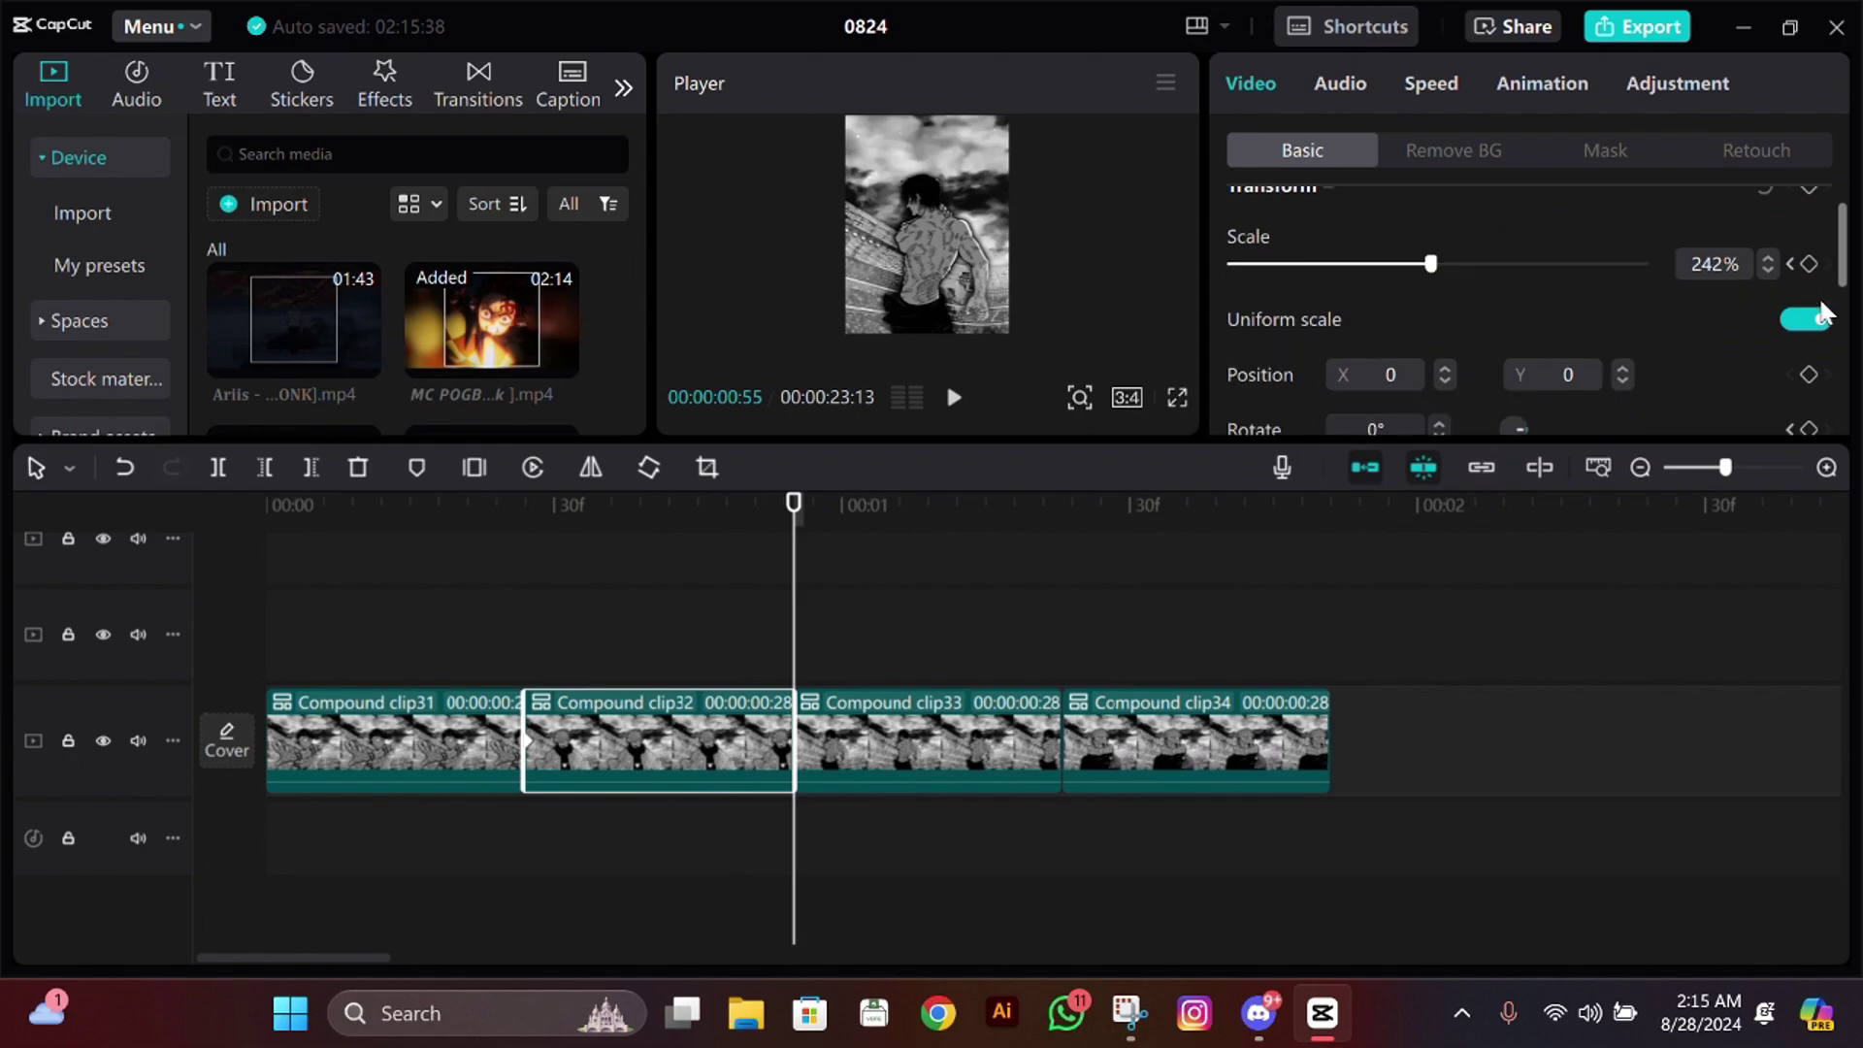
- Add scale and rotation keyframes to the second compound clip nine frames before its end, at 00:00:00:46
key(Left)
key(Left)
key(Left)
key(Left)
key(Left)
key(Left)
key(Left)
key(Left)
key(Left)
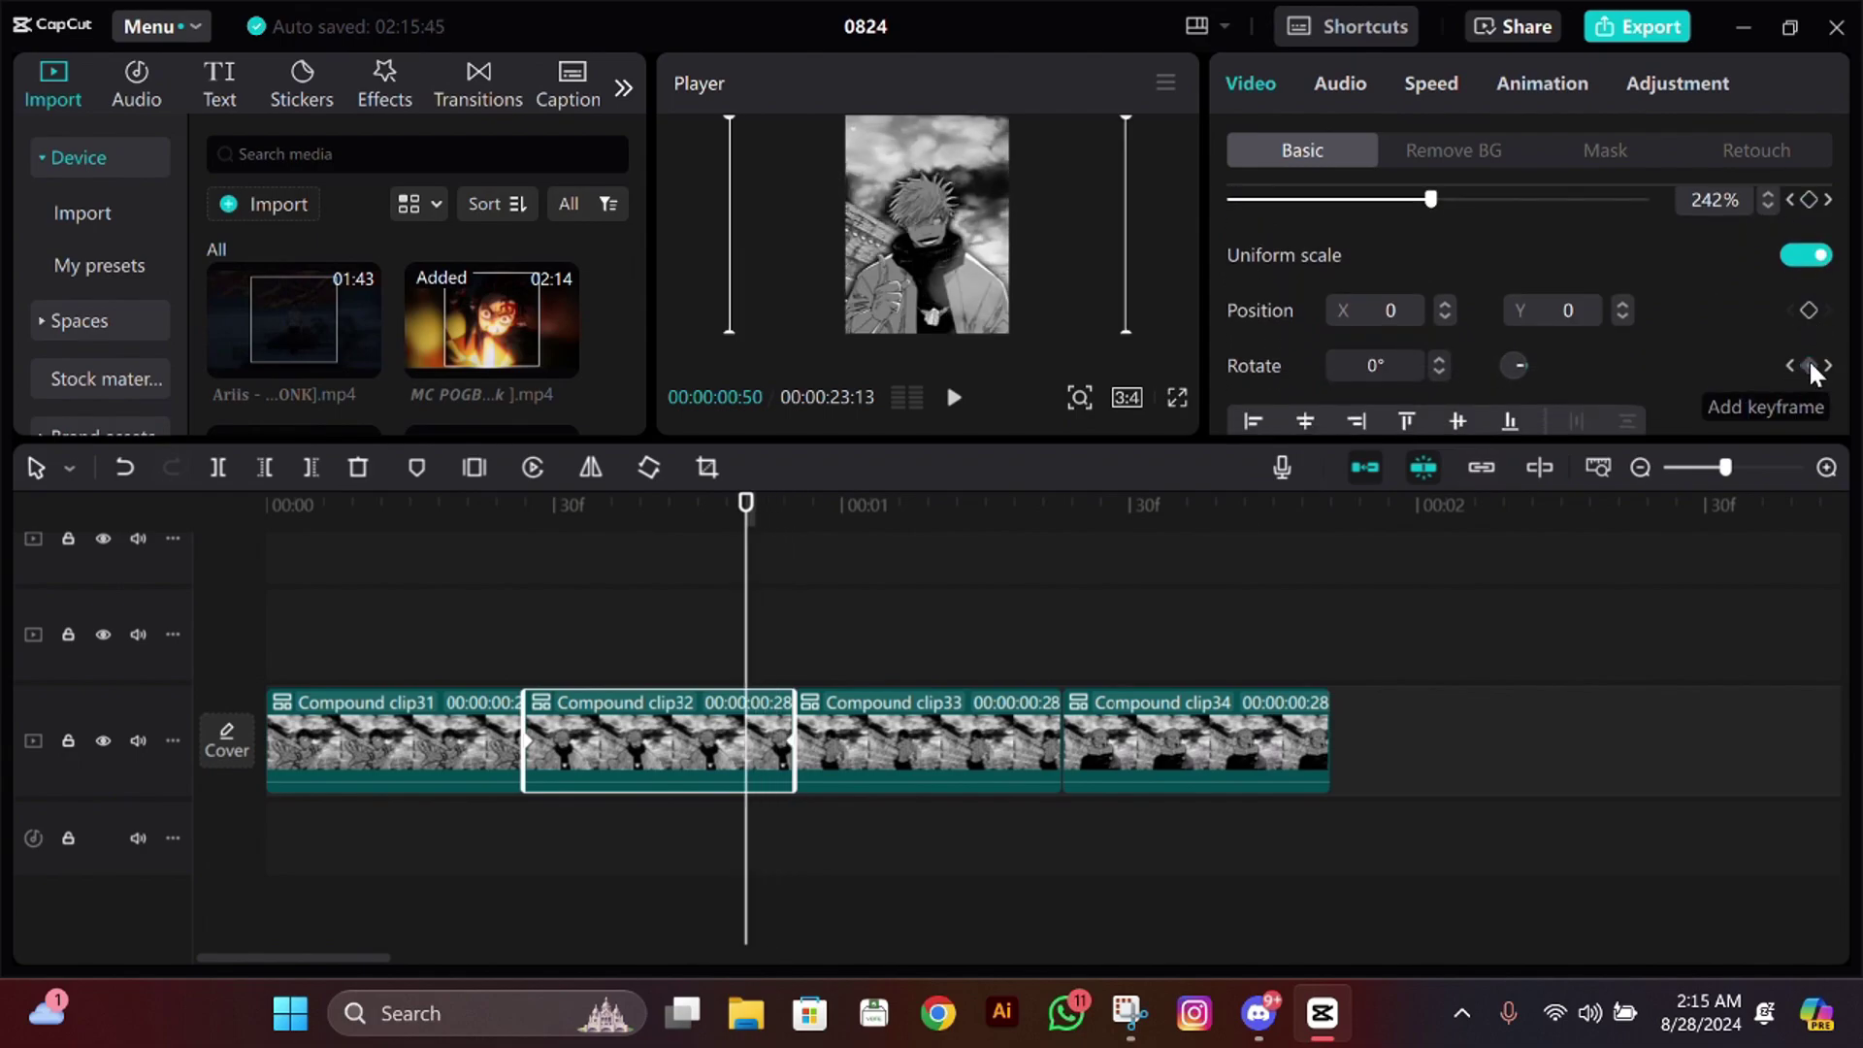
click(1811, 367)
click(1808, 199)
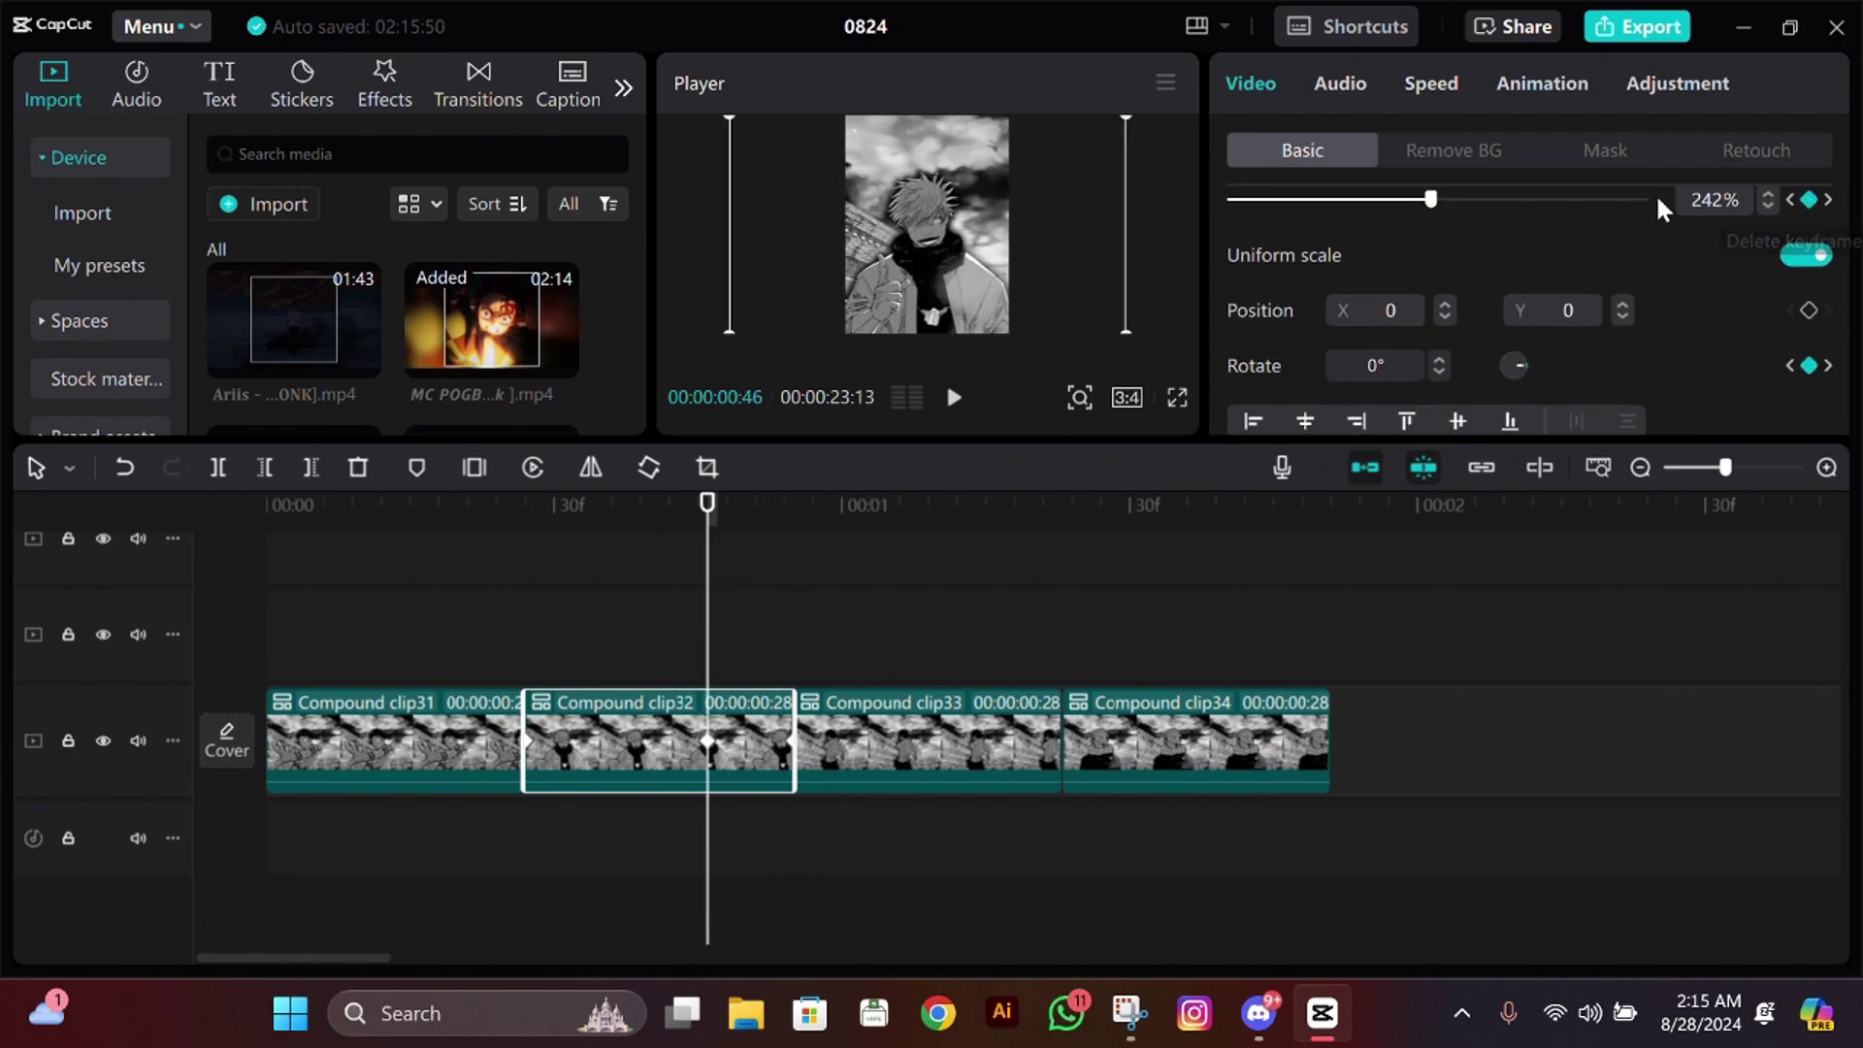
- Set the second clip's scale to 372% at the middle keyframe, and move on to its end keyframe
key(BackSpace)
key(BackSpace)
key(BackSpace)
text(372)
key(Return)
click(1828, 200)
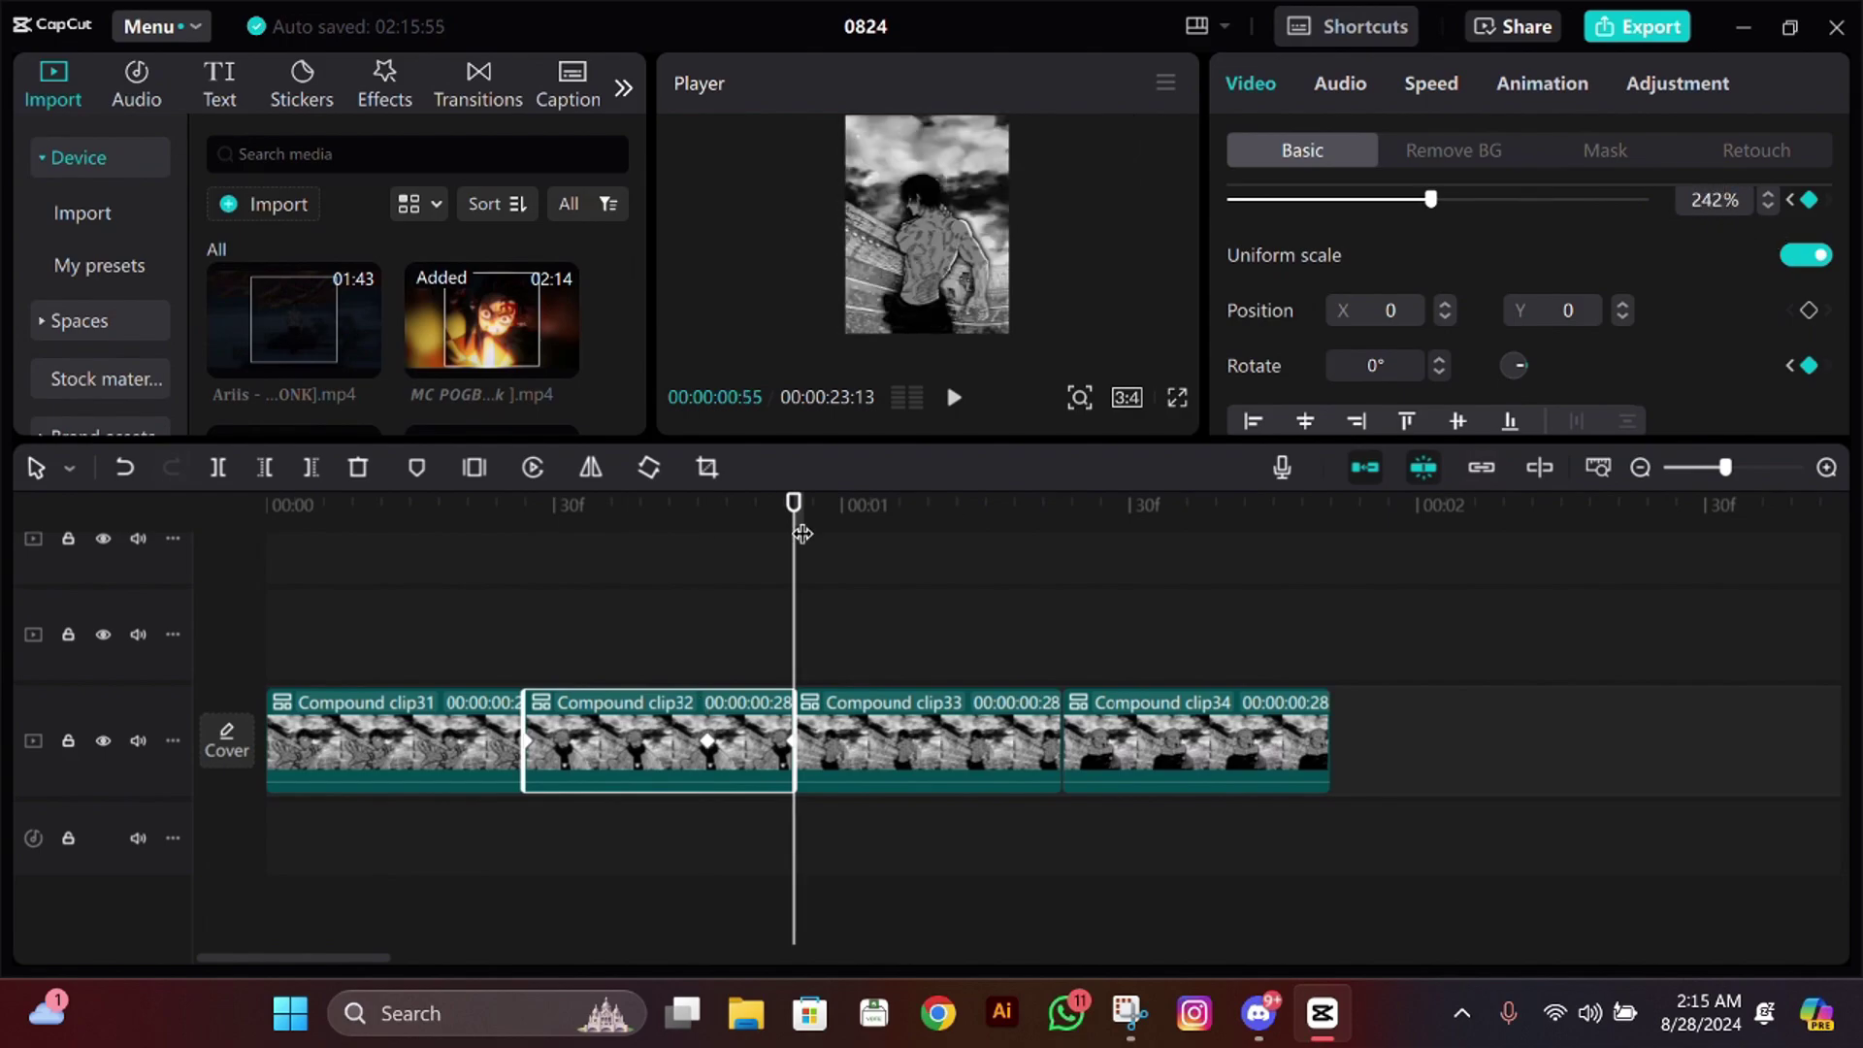
- Set the second clip's rotation to -30° at its start keyframe
drag(797, 521, 710, 519)
drag(1384, 361, 1321, 321)
click(527, 740)
click(1394, 372)
key(Down)
key(Down)
key(Down)
key(Down)
key(Down)
key(Down)
key(Down)
key(Down)
key(Down)
key(Down)
key(Down)
key(Down)
key(Down)
key(Down)
key(Down)
key(Down)
key(Down)
key(Down)
key(Down)
key(Down)
key(Down)
key(Down)
key(Down)
key(Down)
key(Down)
key(Down)
key(Down)
key(Down)
key(Down)
key(Down)
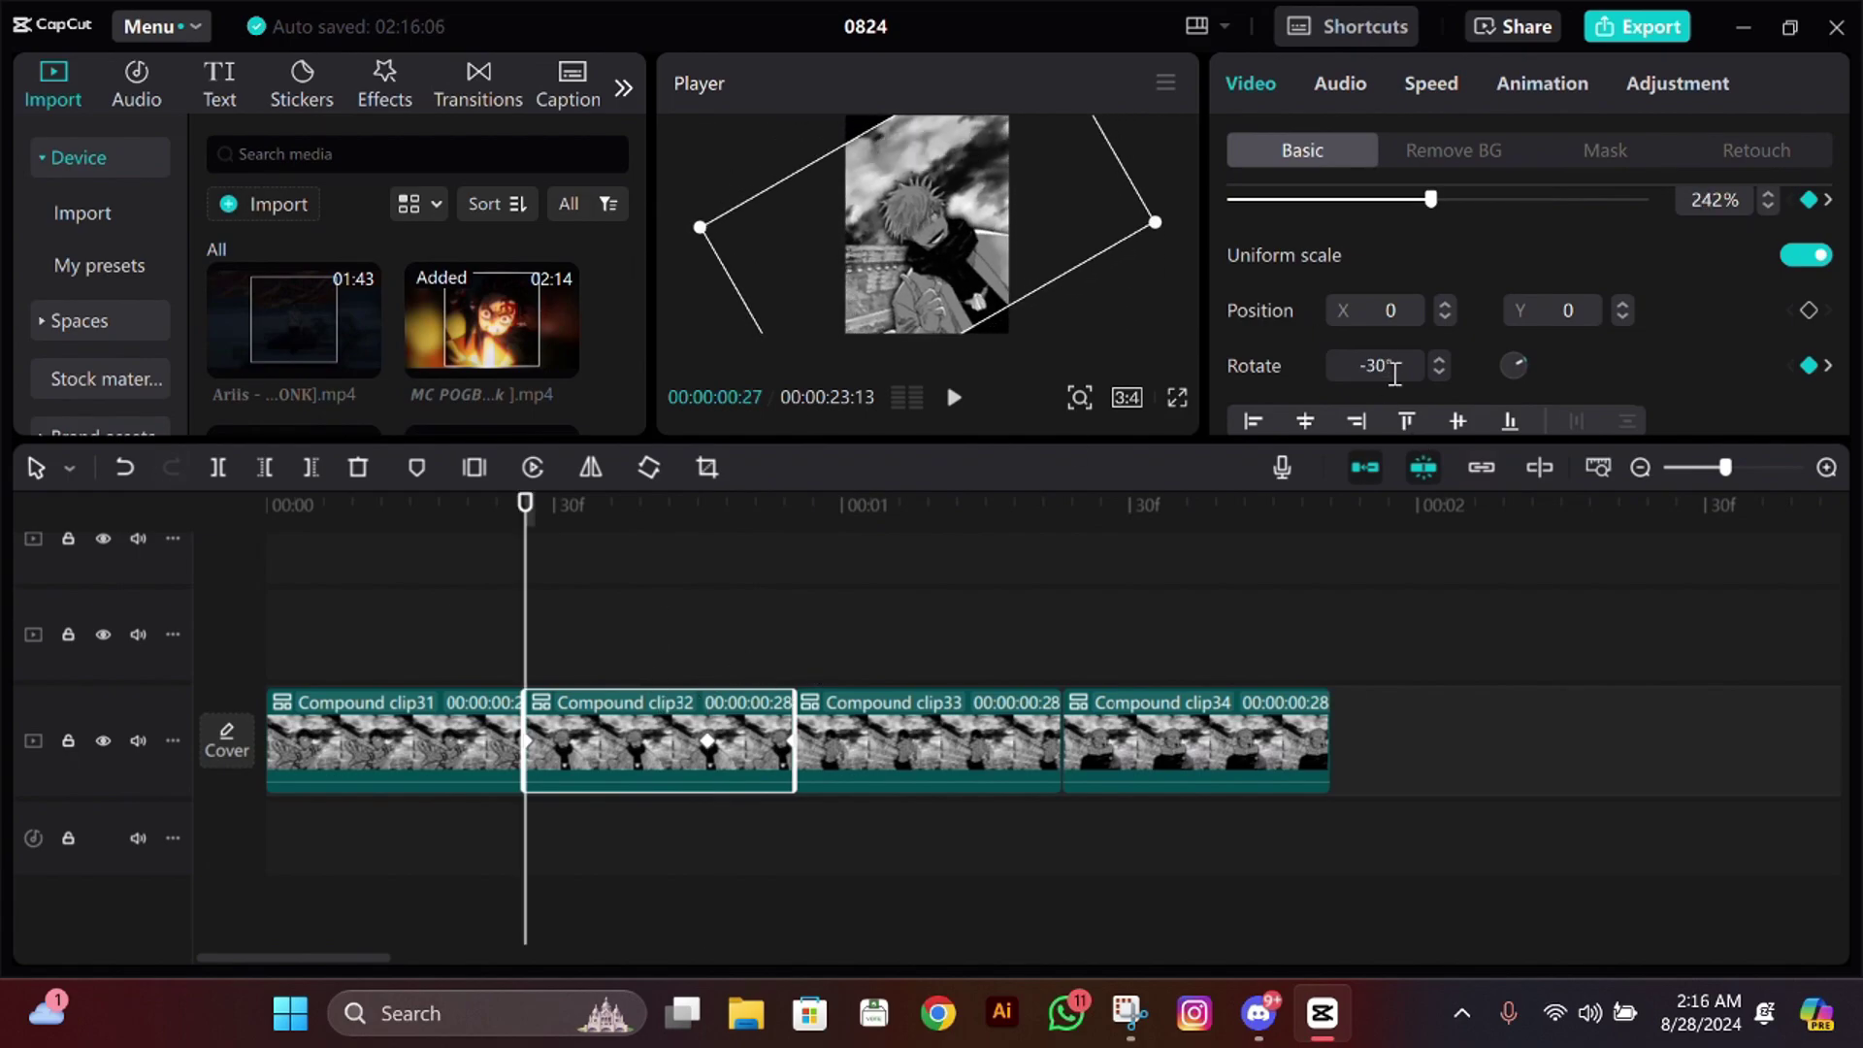
- Play back the second clip's animation, and open the scale of its end keyframe for editing
click(334, 599)
key(space)
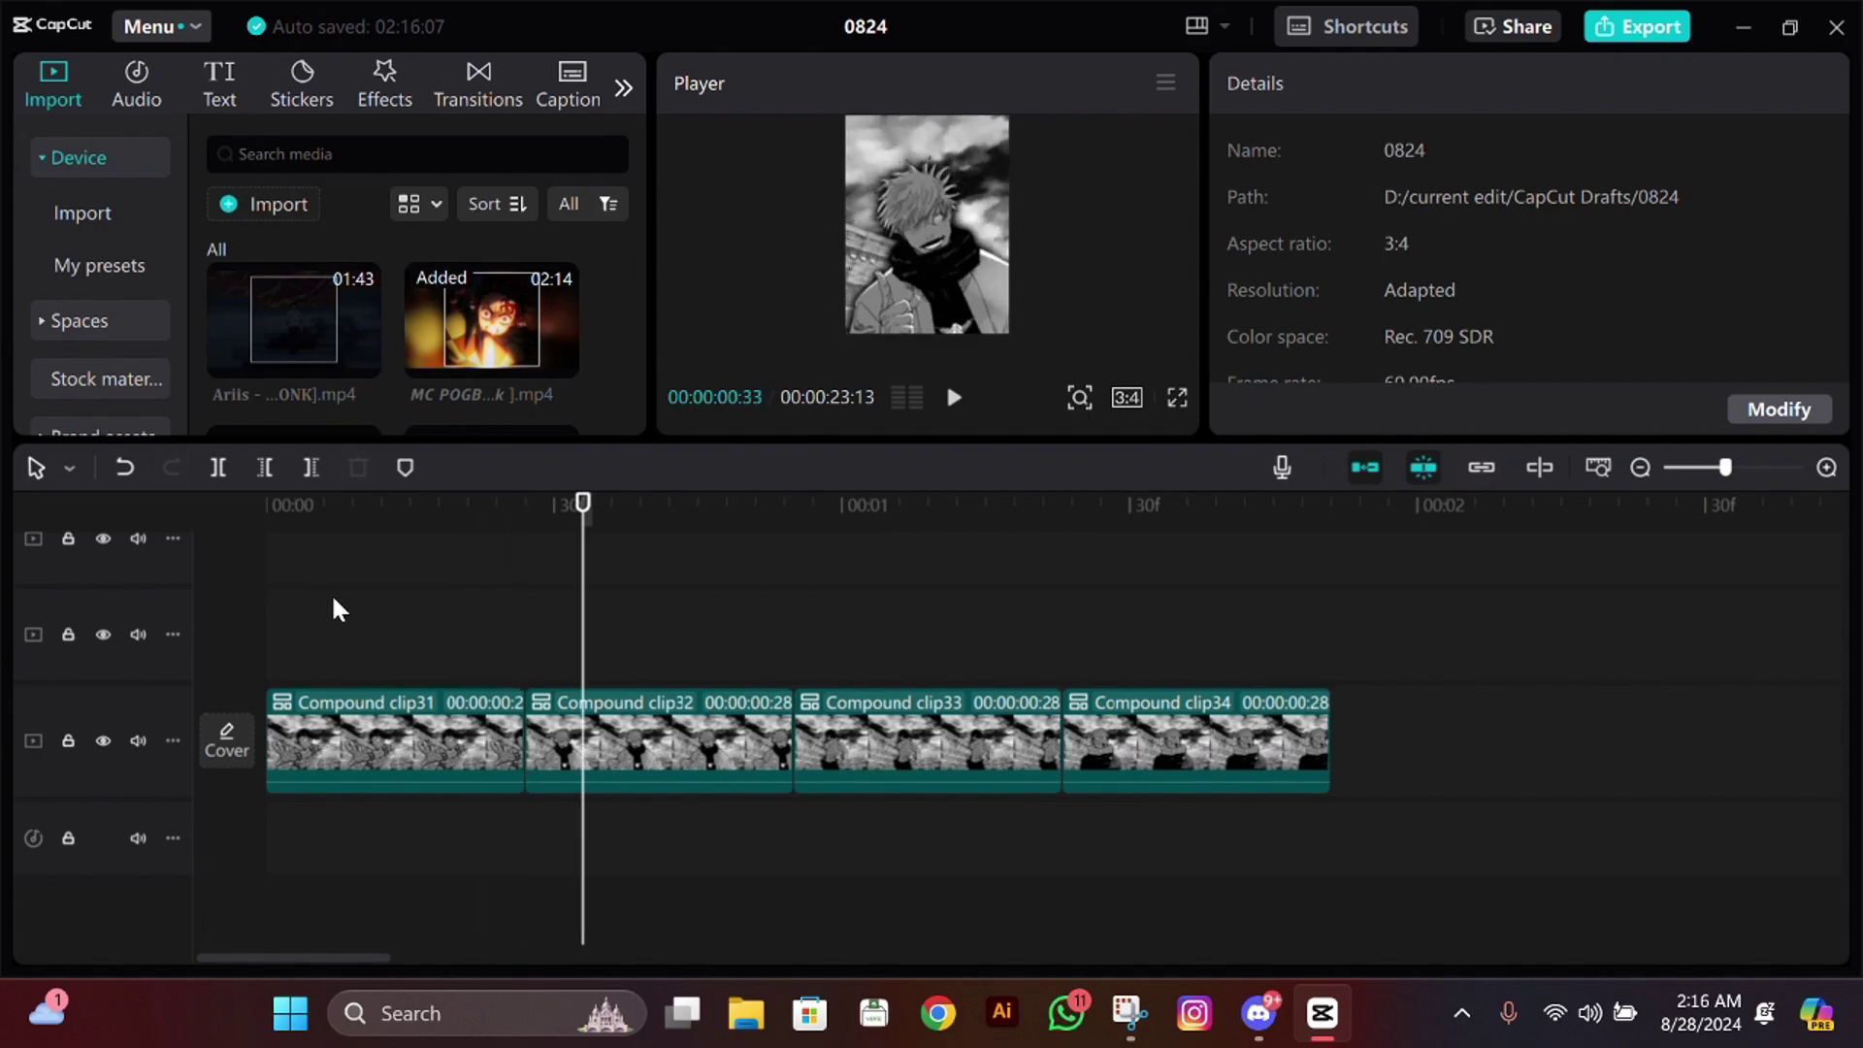
click(679, 723)
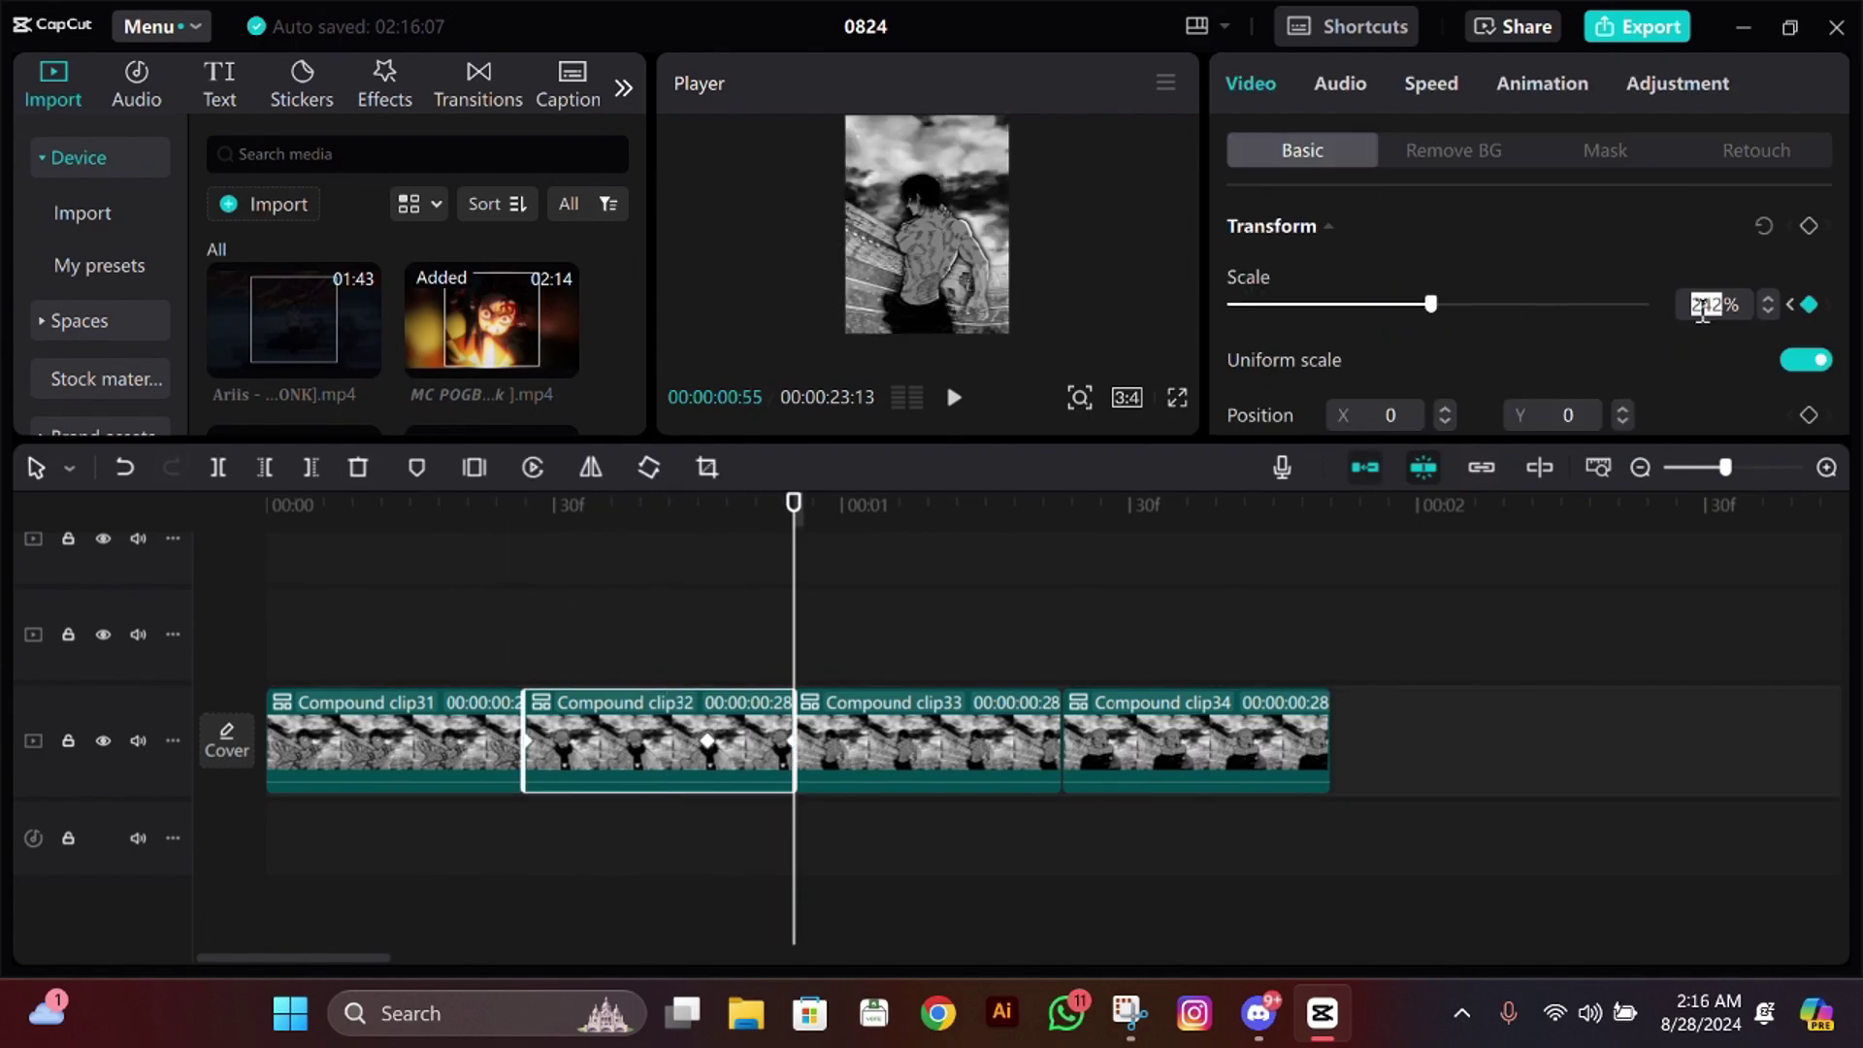
scroll(1547, 295, down, 2)
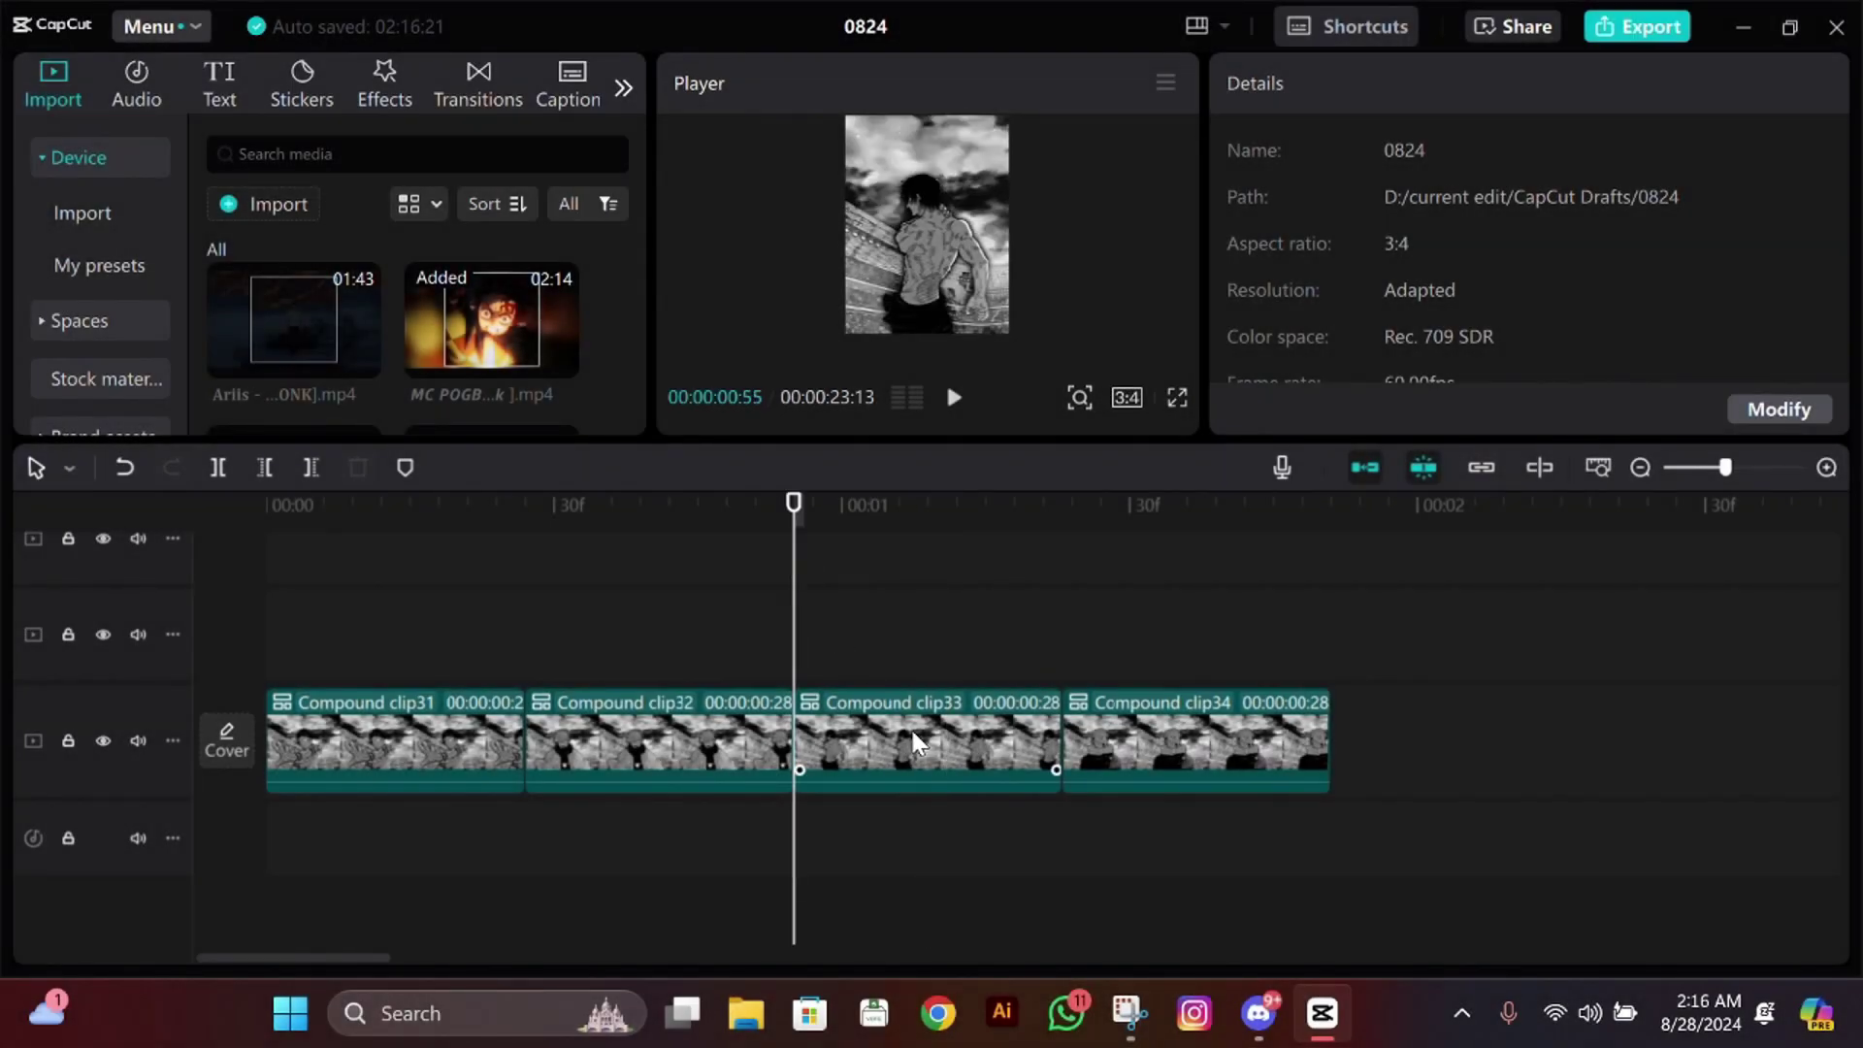
- Add scale and rotation keyframes at the start of the third compound clip
click(916, 743)
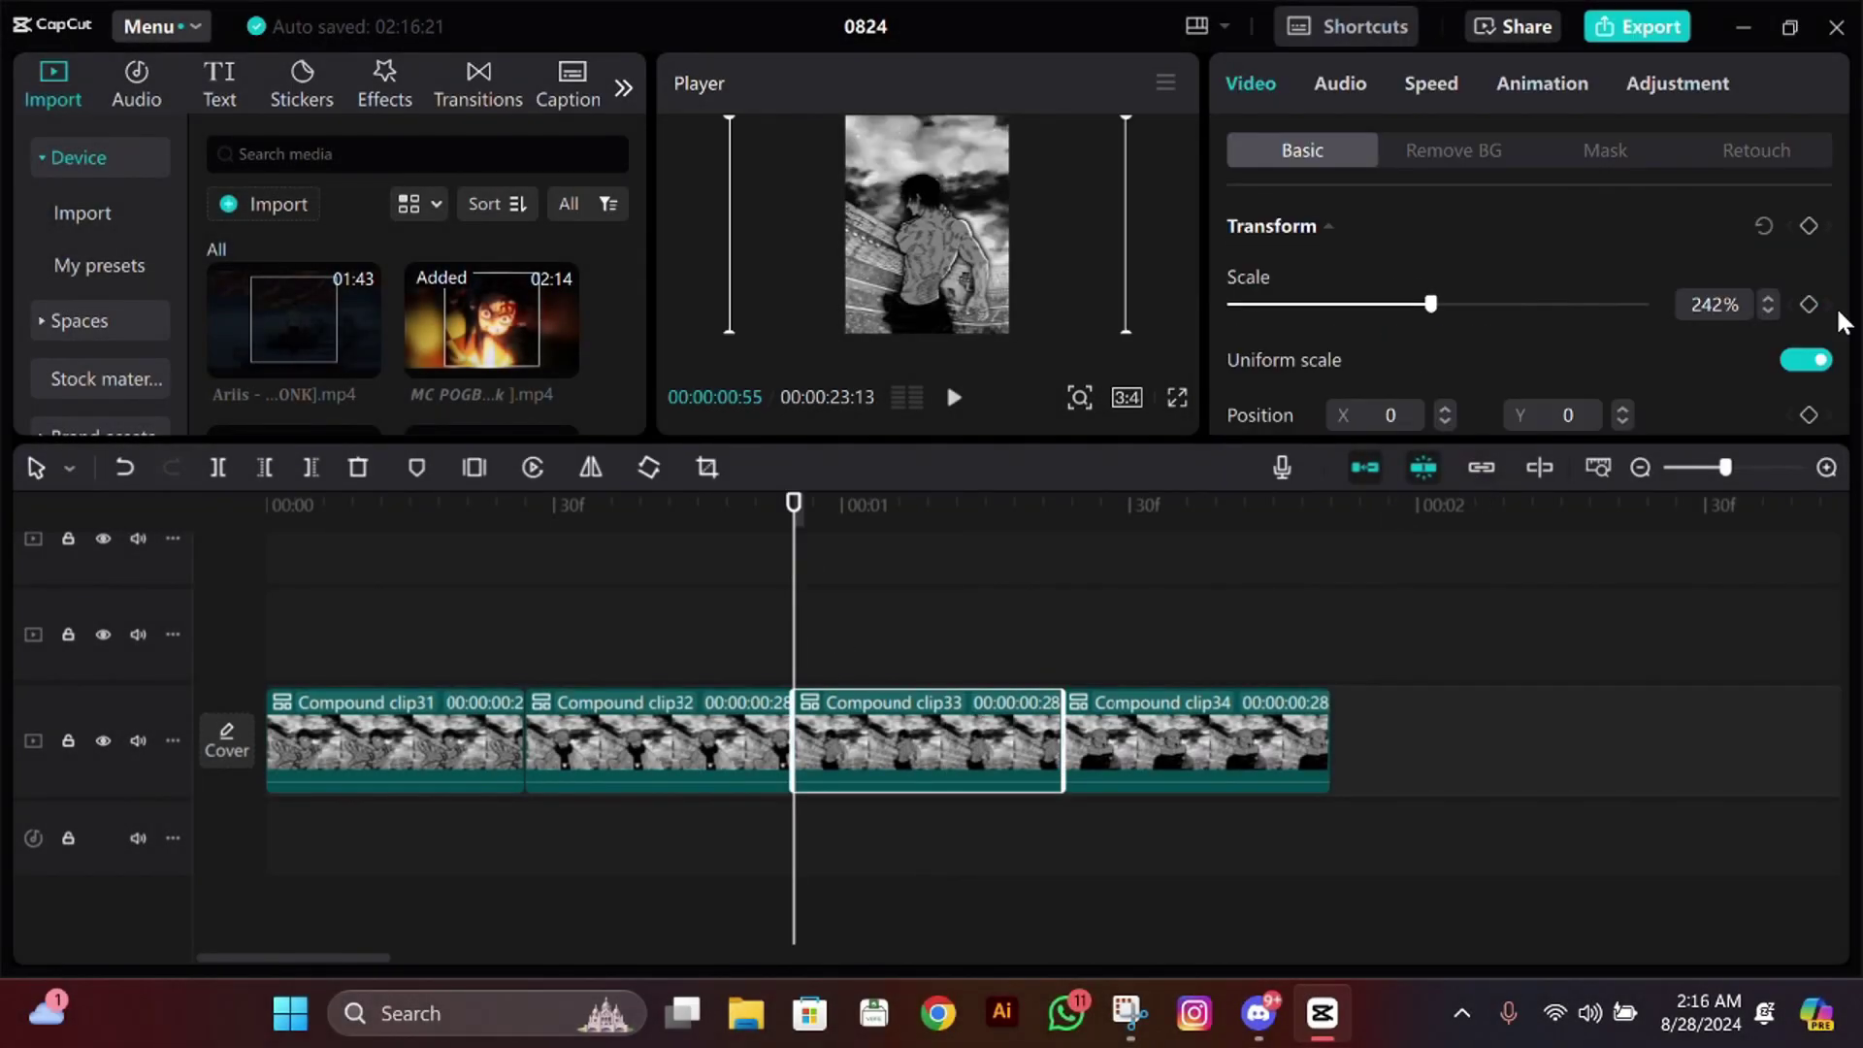
scroll(1816, 310, down, 2)
click(1808, 364)
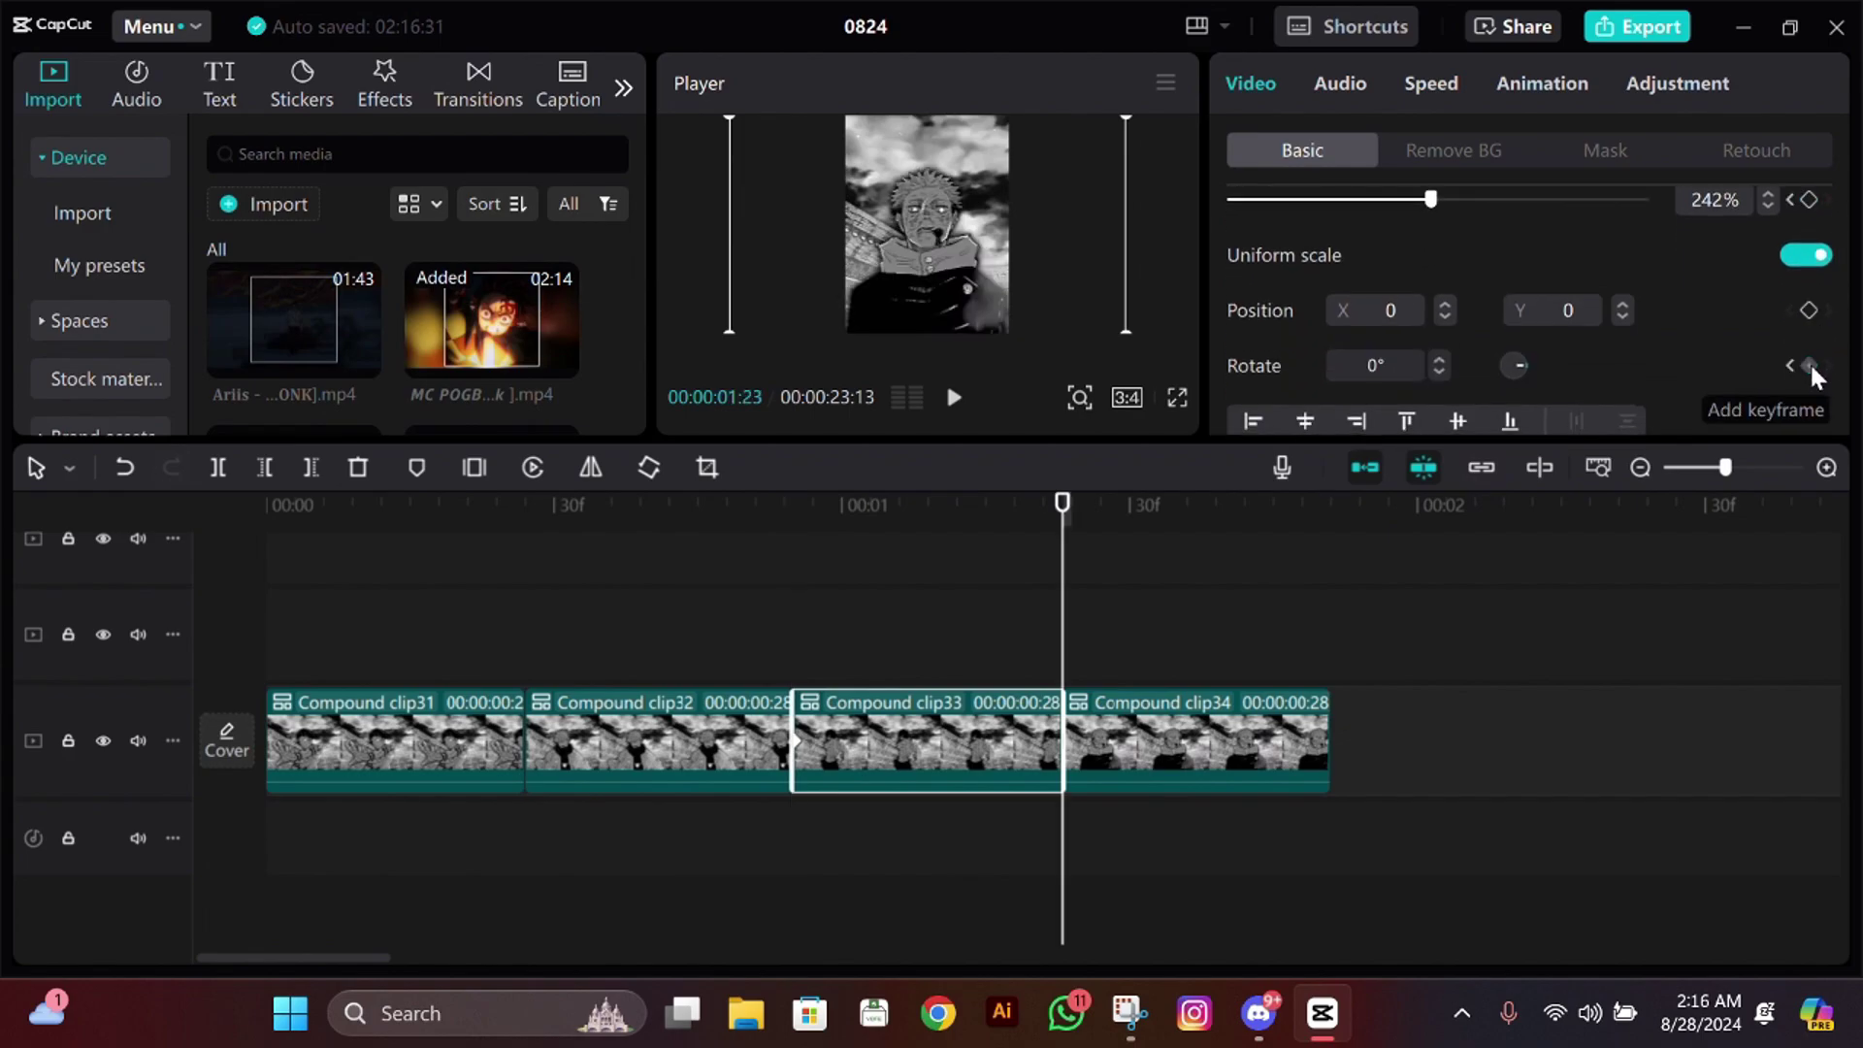
- Add the missing scale keyframe at the third clip's end, and scale and rotation keyframes at 00:00:01:14
click(1816, 200)
key(Left)
key(Left)
key(Left)
key(Left)
key(Left)
key(Left)
key(Left)
key(Left)
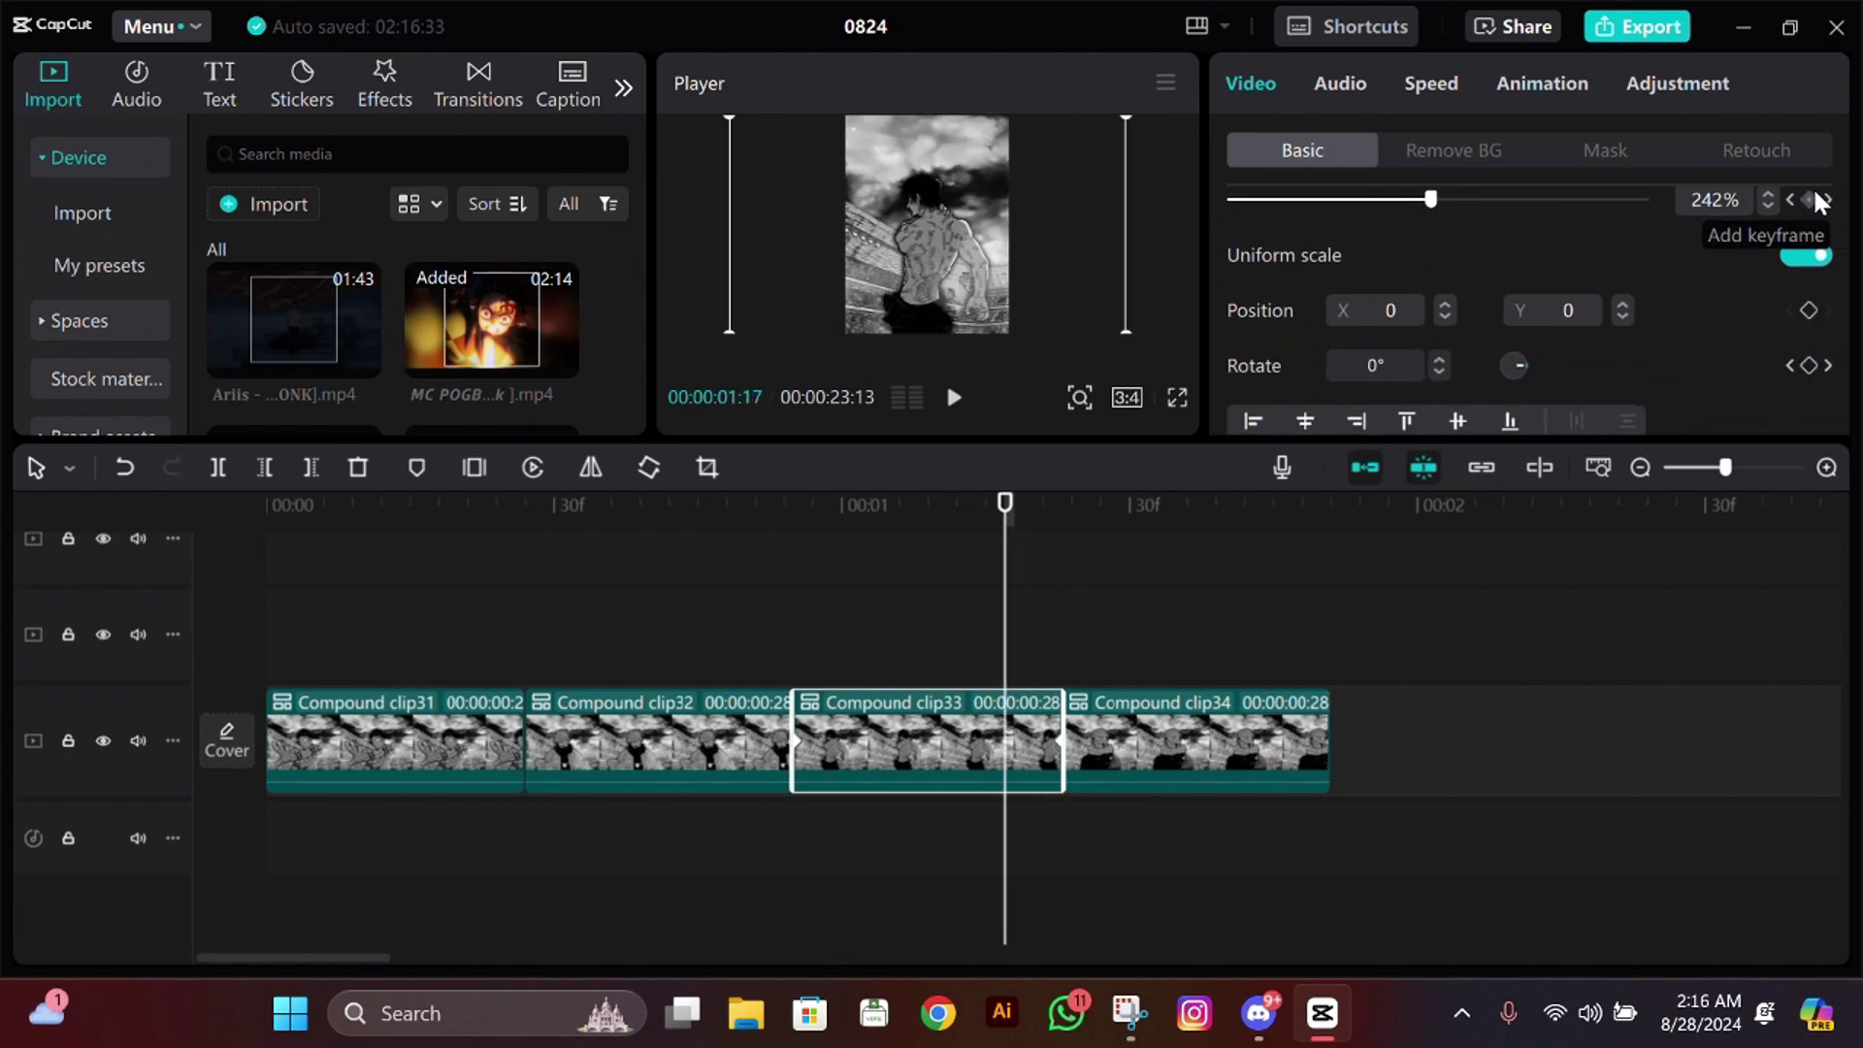
key(Left)
click(1810, 200)
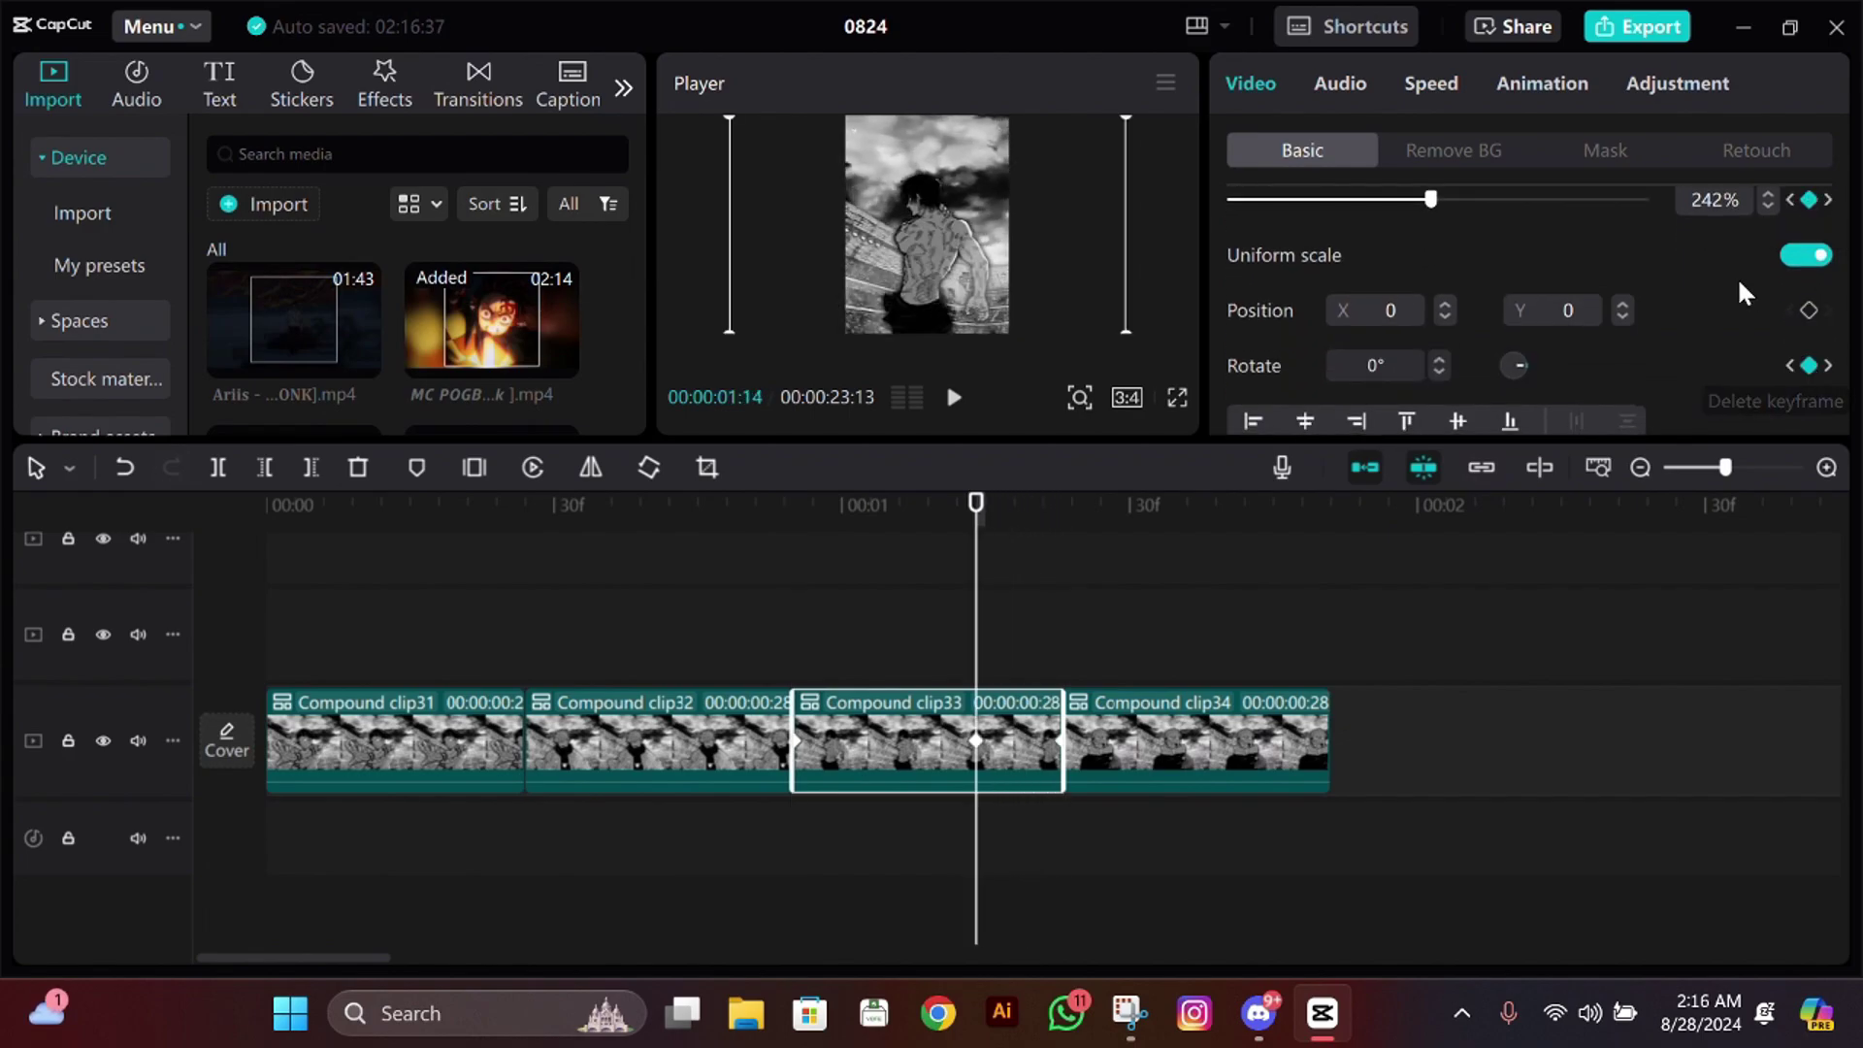
- Set the third clip's scale to 372% and turn its rotation to a negative angle at the middle keyframe
click(1717, 199)
text(372)
click(1386, 372)
key(Down)
key(Down)
key(Down)
key(Down)
key(Down)
key(Down)
key(Down)
key(Down)
key(Down)
key(Down)
key(Down)
key(Down)
key(Down)
key(Down)
key(Down)
- Set the third clip's rotation to 30° at its start keyframe
click(796, 742)
click(1373, 364)
key(Up)
key(Up)
key(Up)
key(Up)
key(Up)
key(Up)
key(Up)
key(Up)
key(Up)
key(Up)
key(Up)
key(Up)
key(Up)
key(Up)
key(Up)
key(Up)
key(Up)
key(Up)
key(Up)
key(Up)
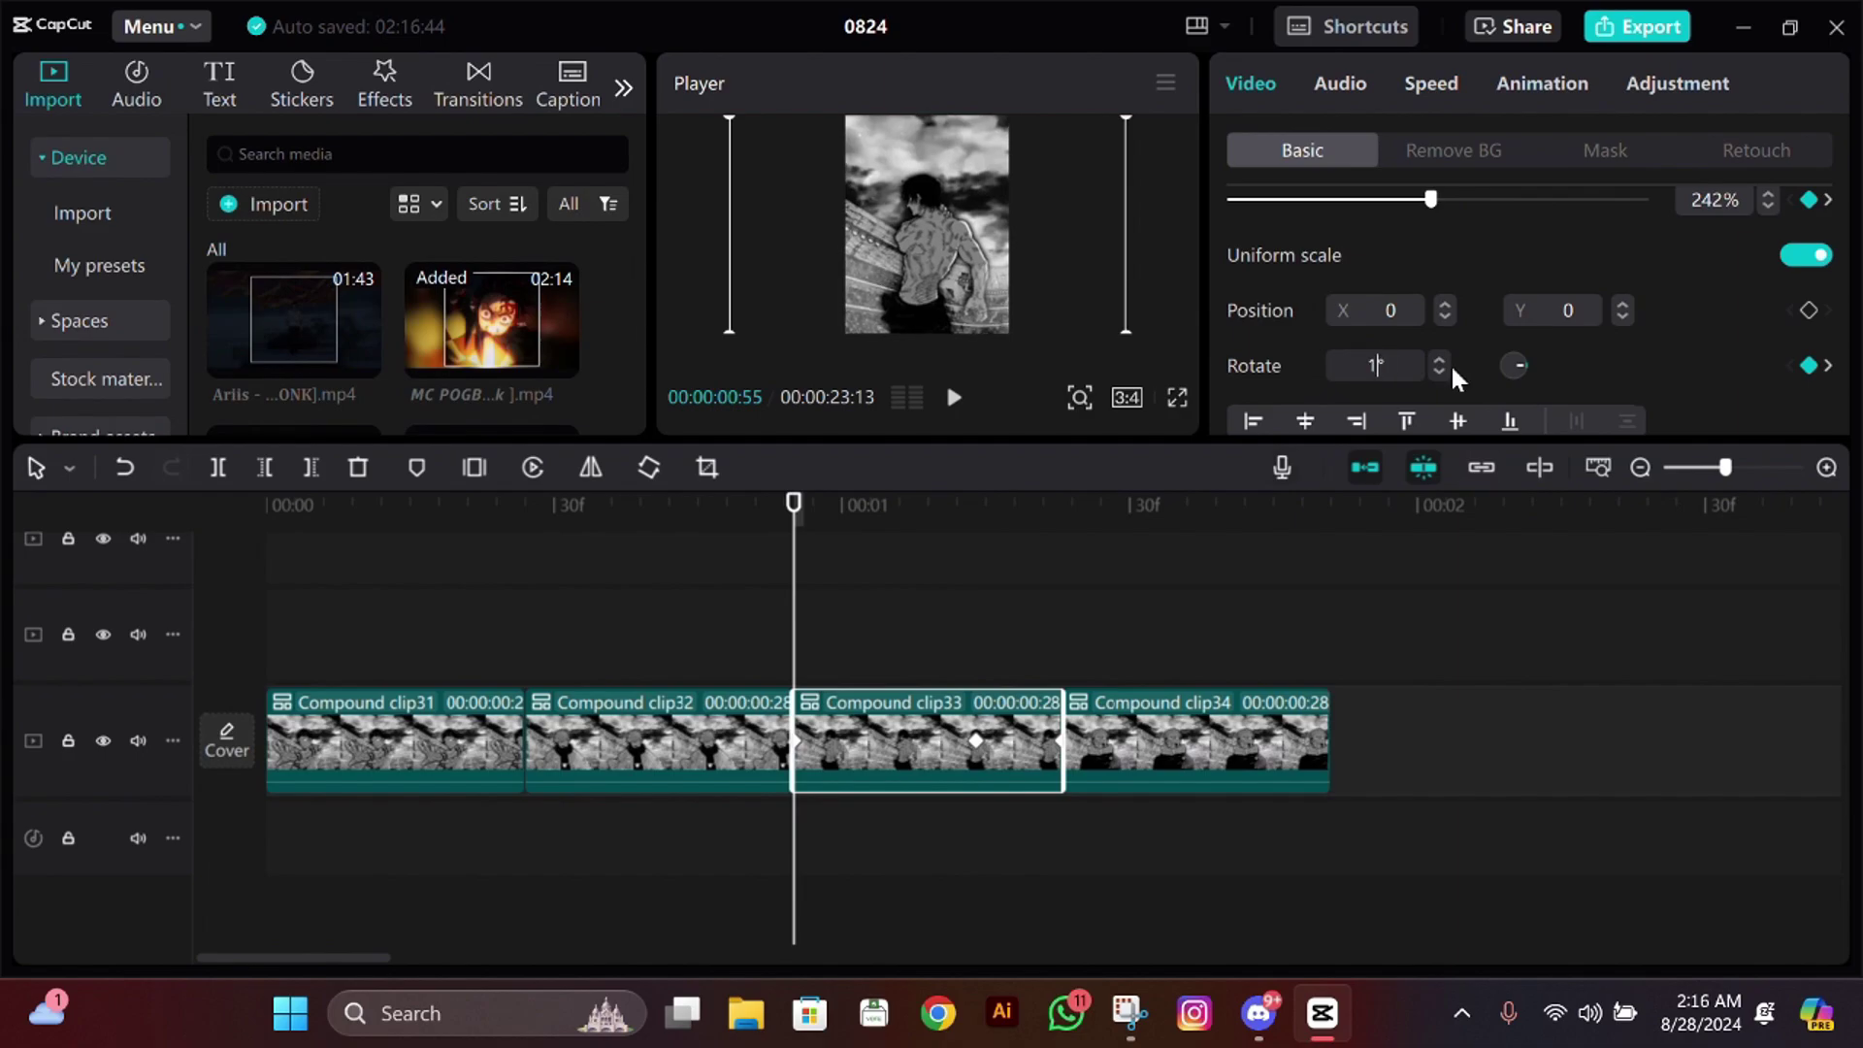
scroll(1451, 364, up, 4)
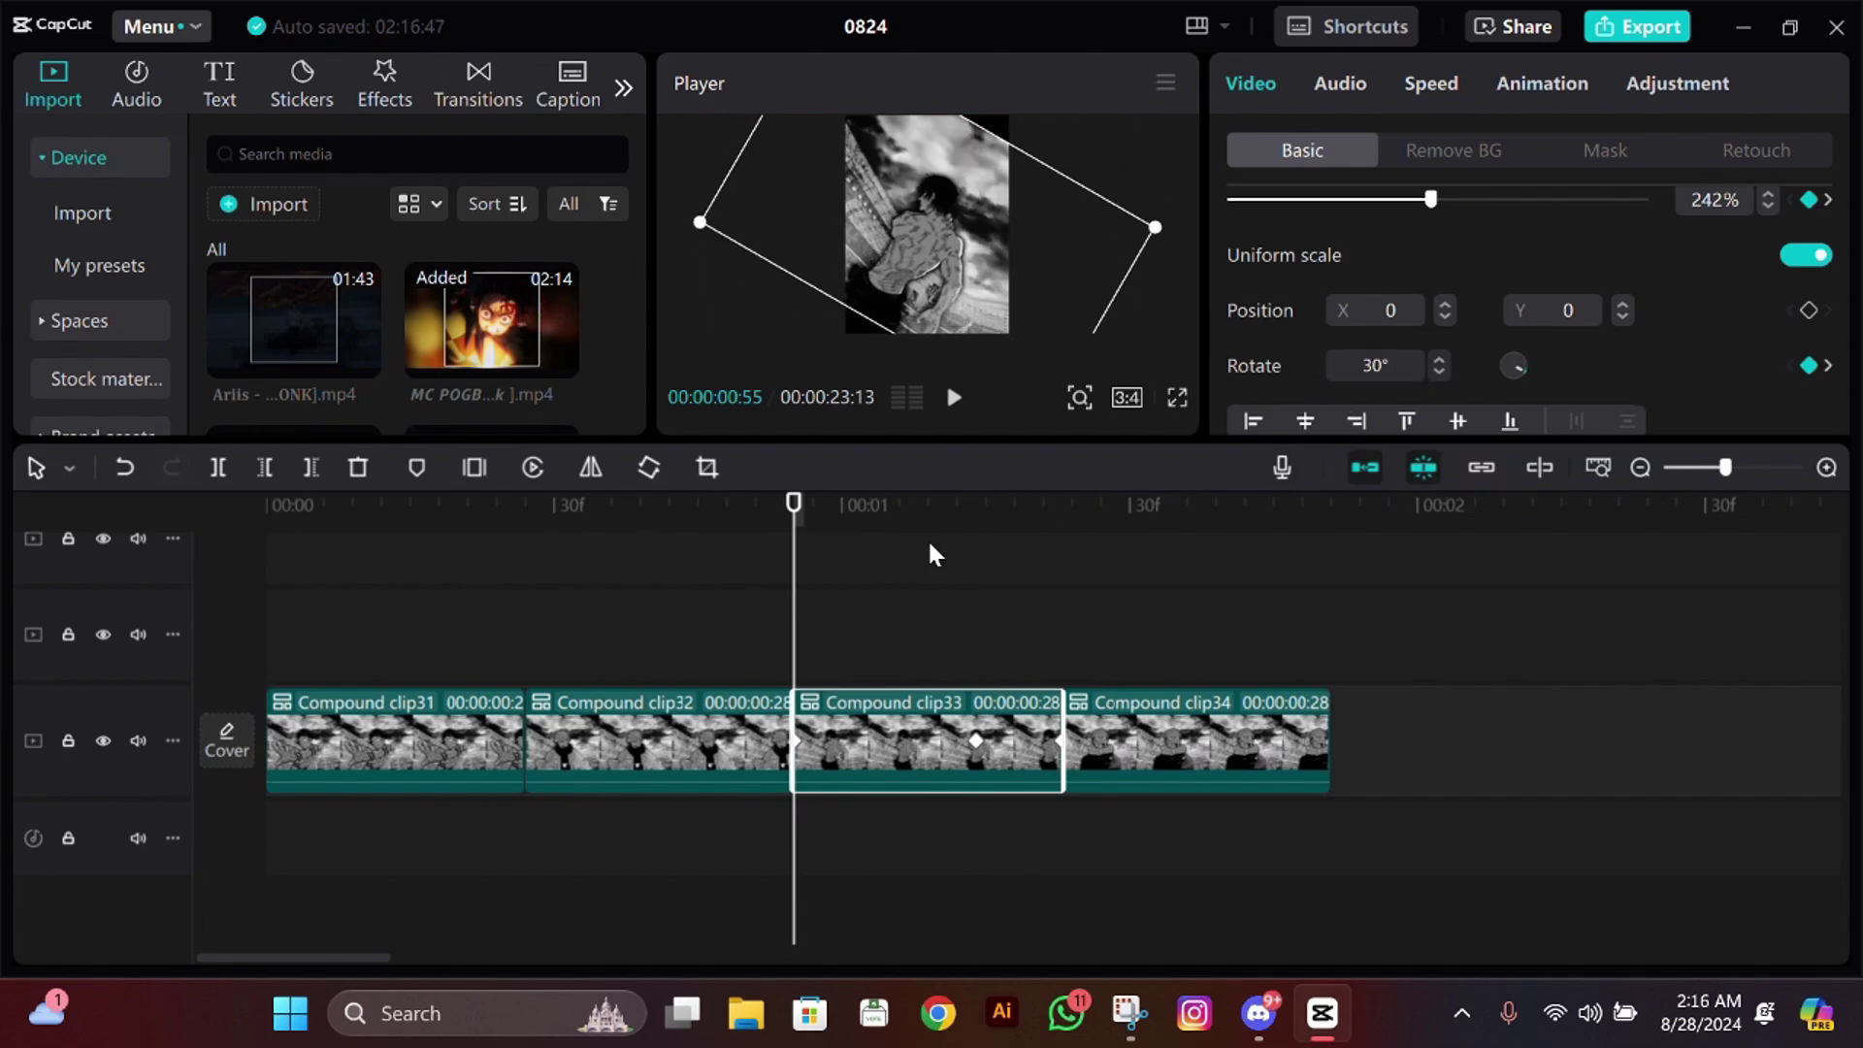
- Lower the rotation at the third clip's end keyframe to a negative angle, and deselect the clip
drag(794, 650, 1063, 706)
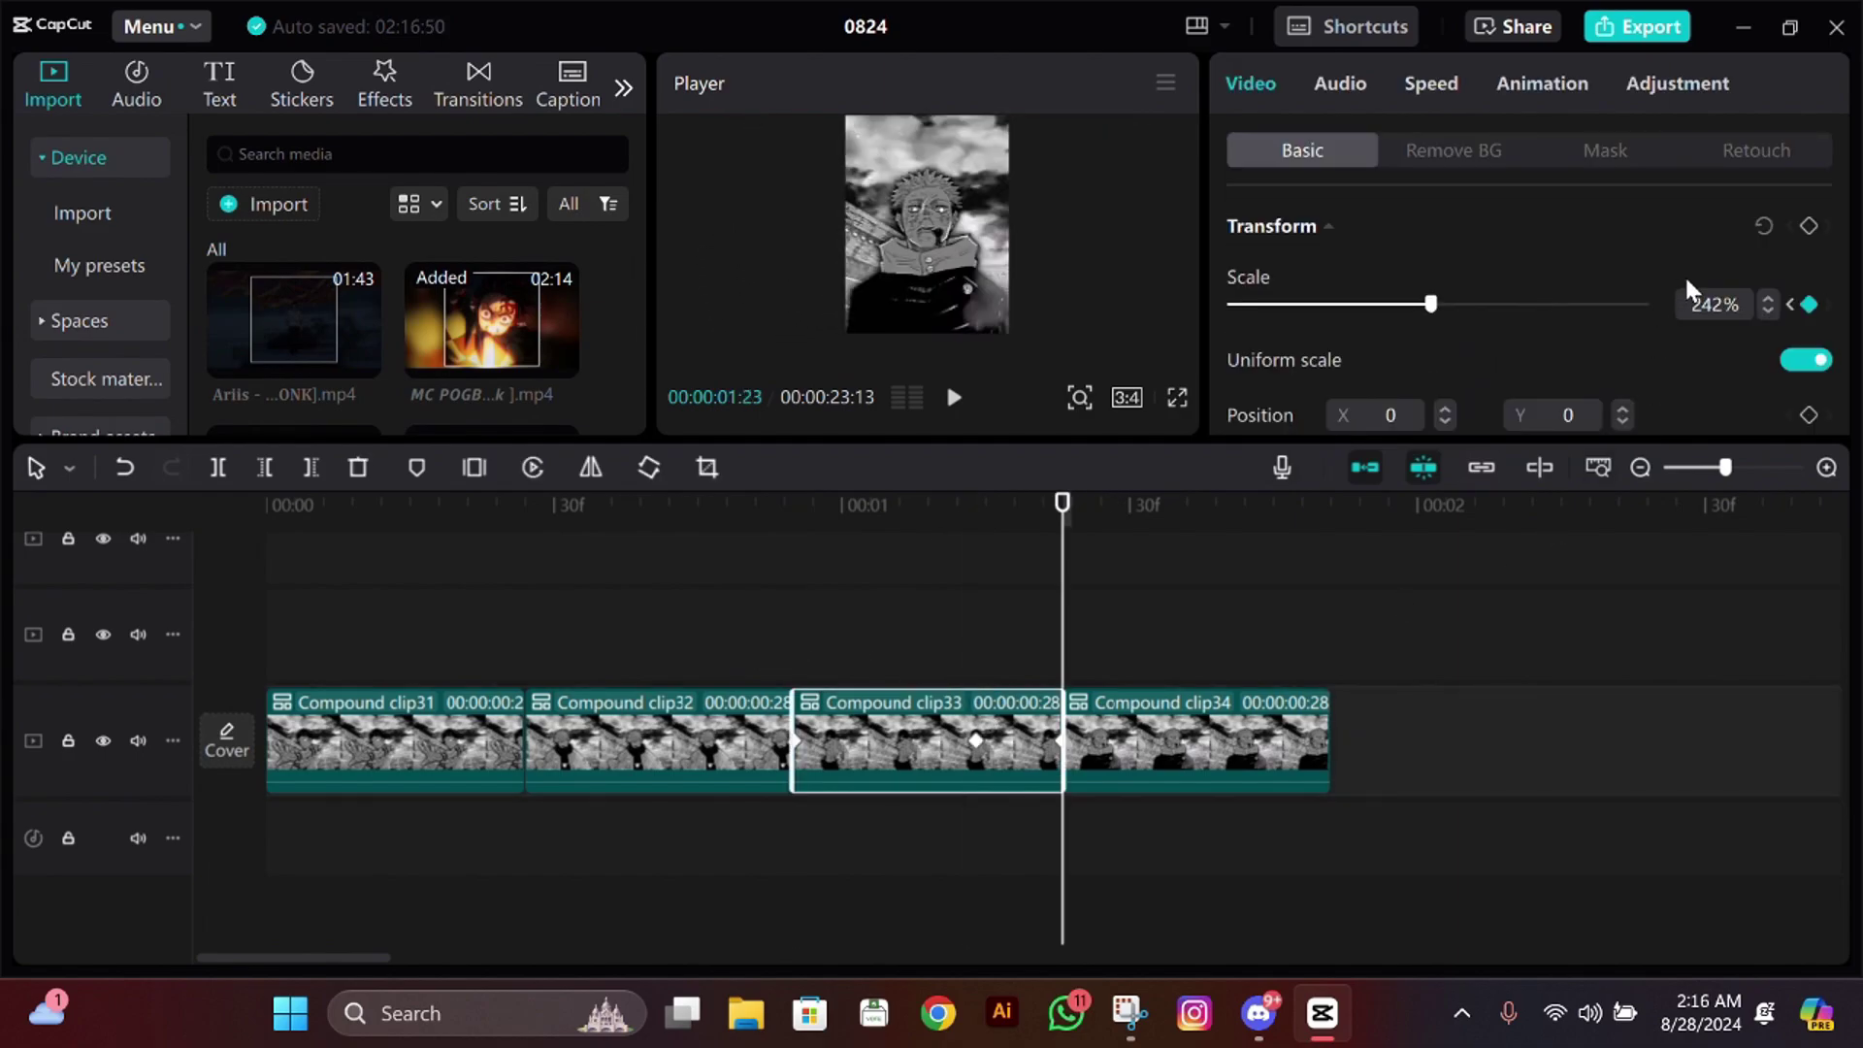
scroll(1707, 303, down, 5)
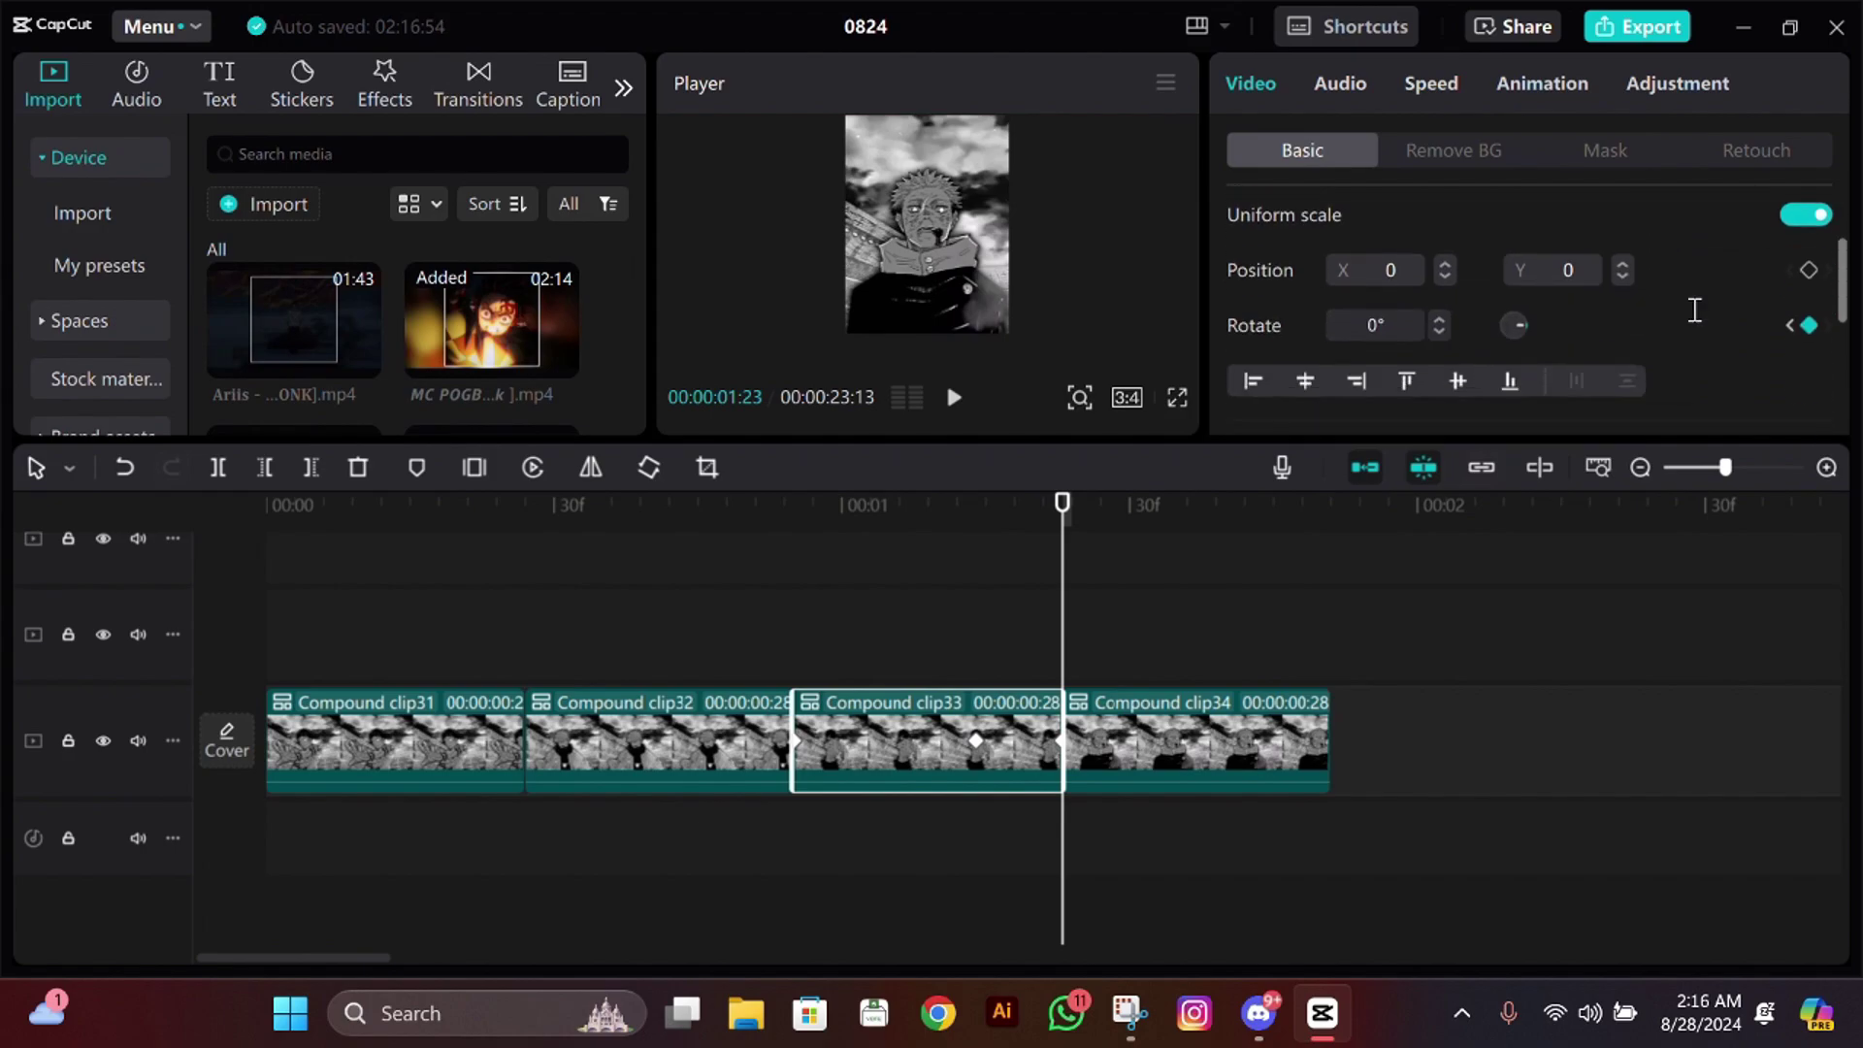
scroll(1401, 324, up, 2)
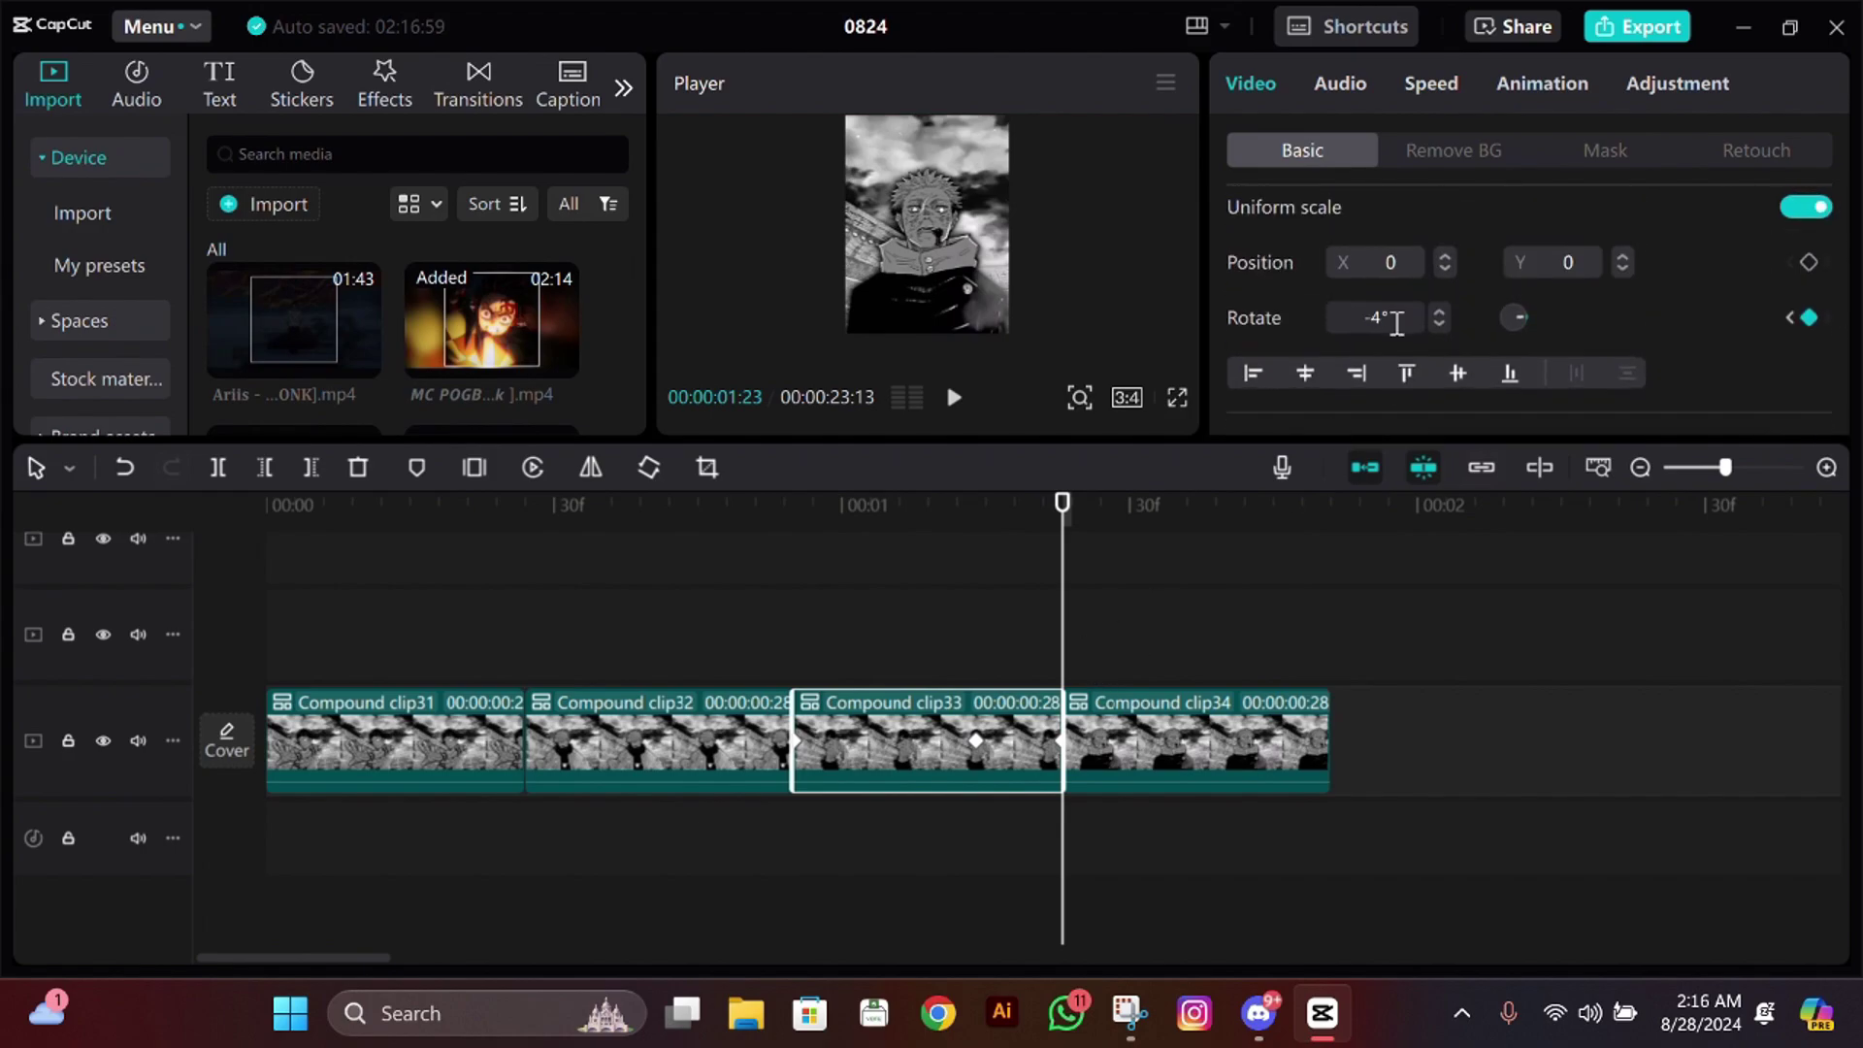
click(696, 623)
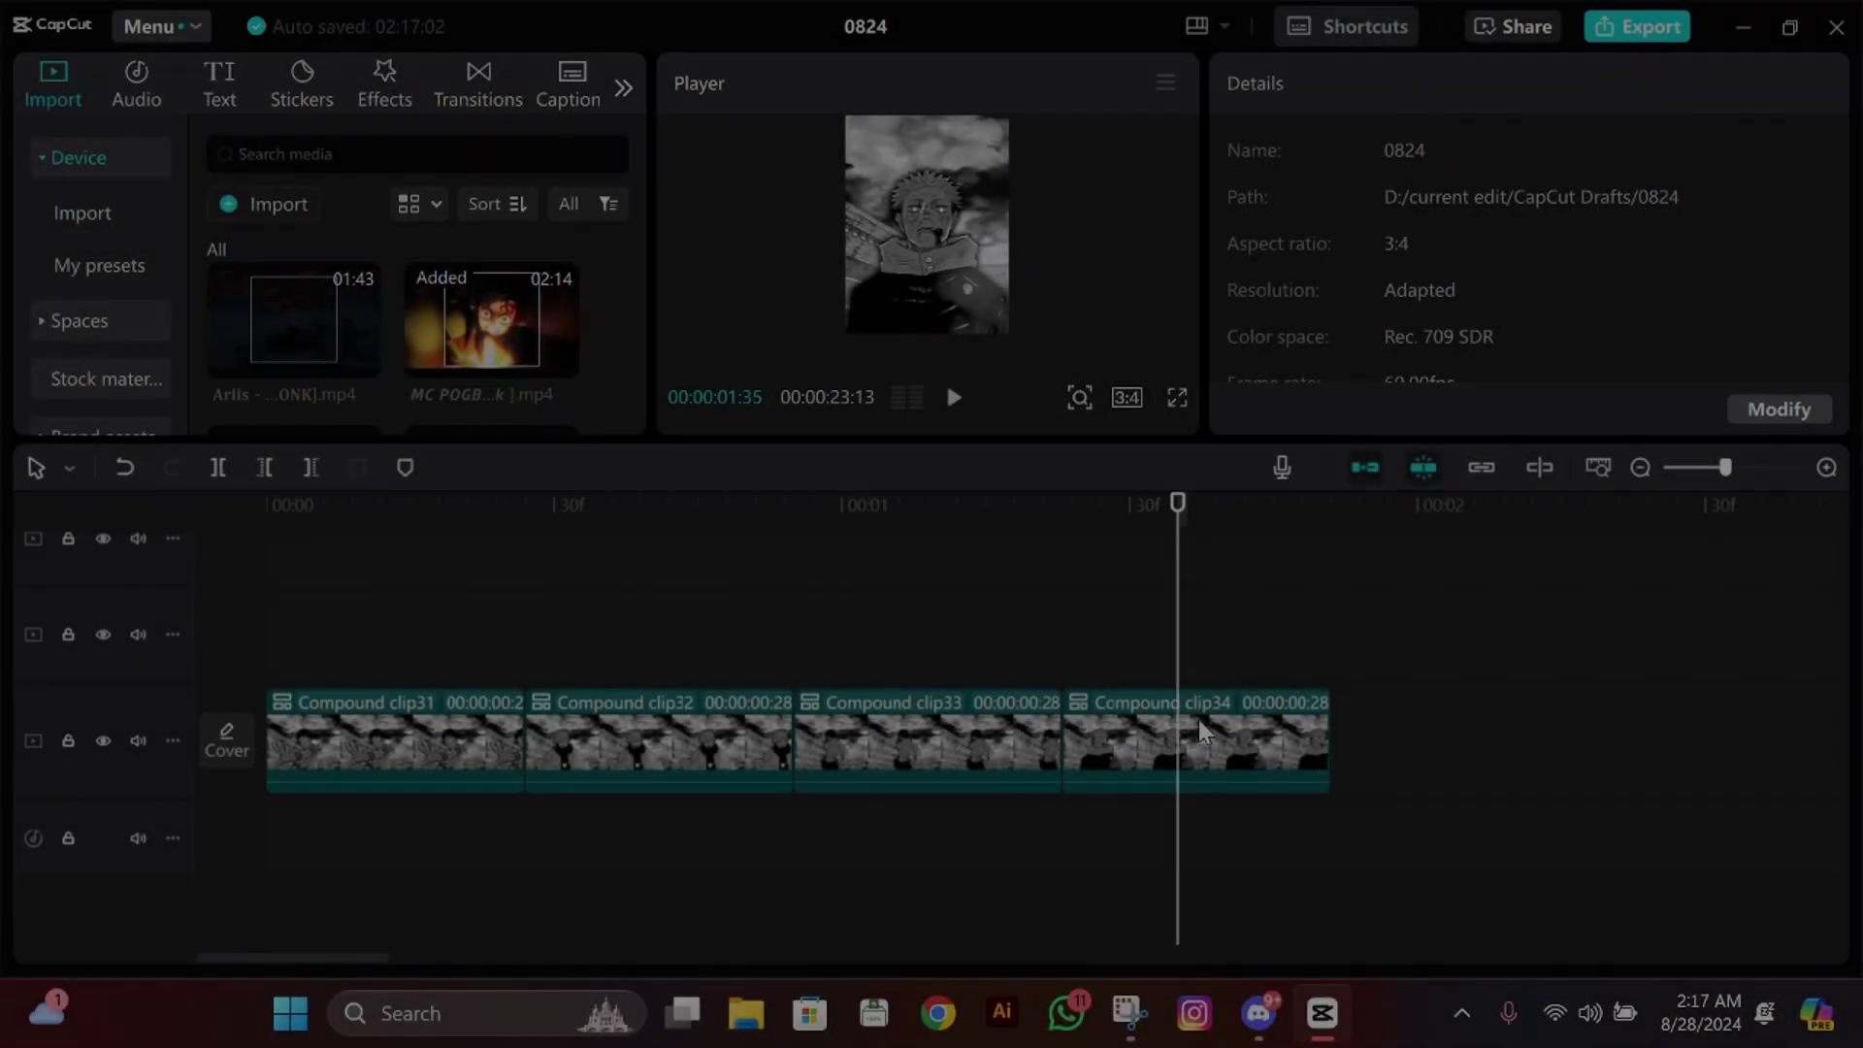
- Keyframe the fourth compound clip's scale and rotation at its start and end, using 372% scale and a positive rotation at the end
click(1197, 719)
click(1809, 304)
scroll(1804, 310, down, 1)
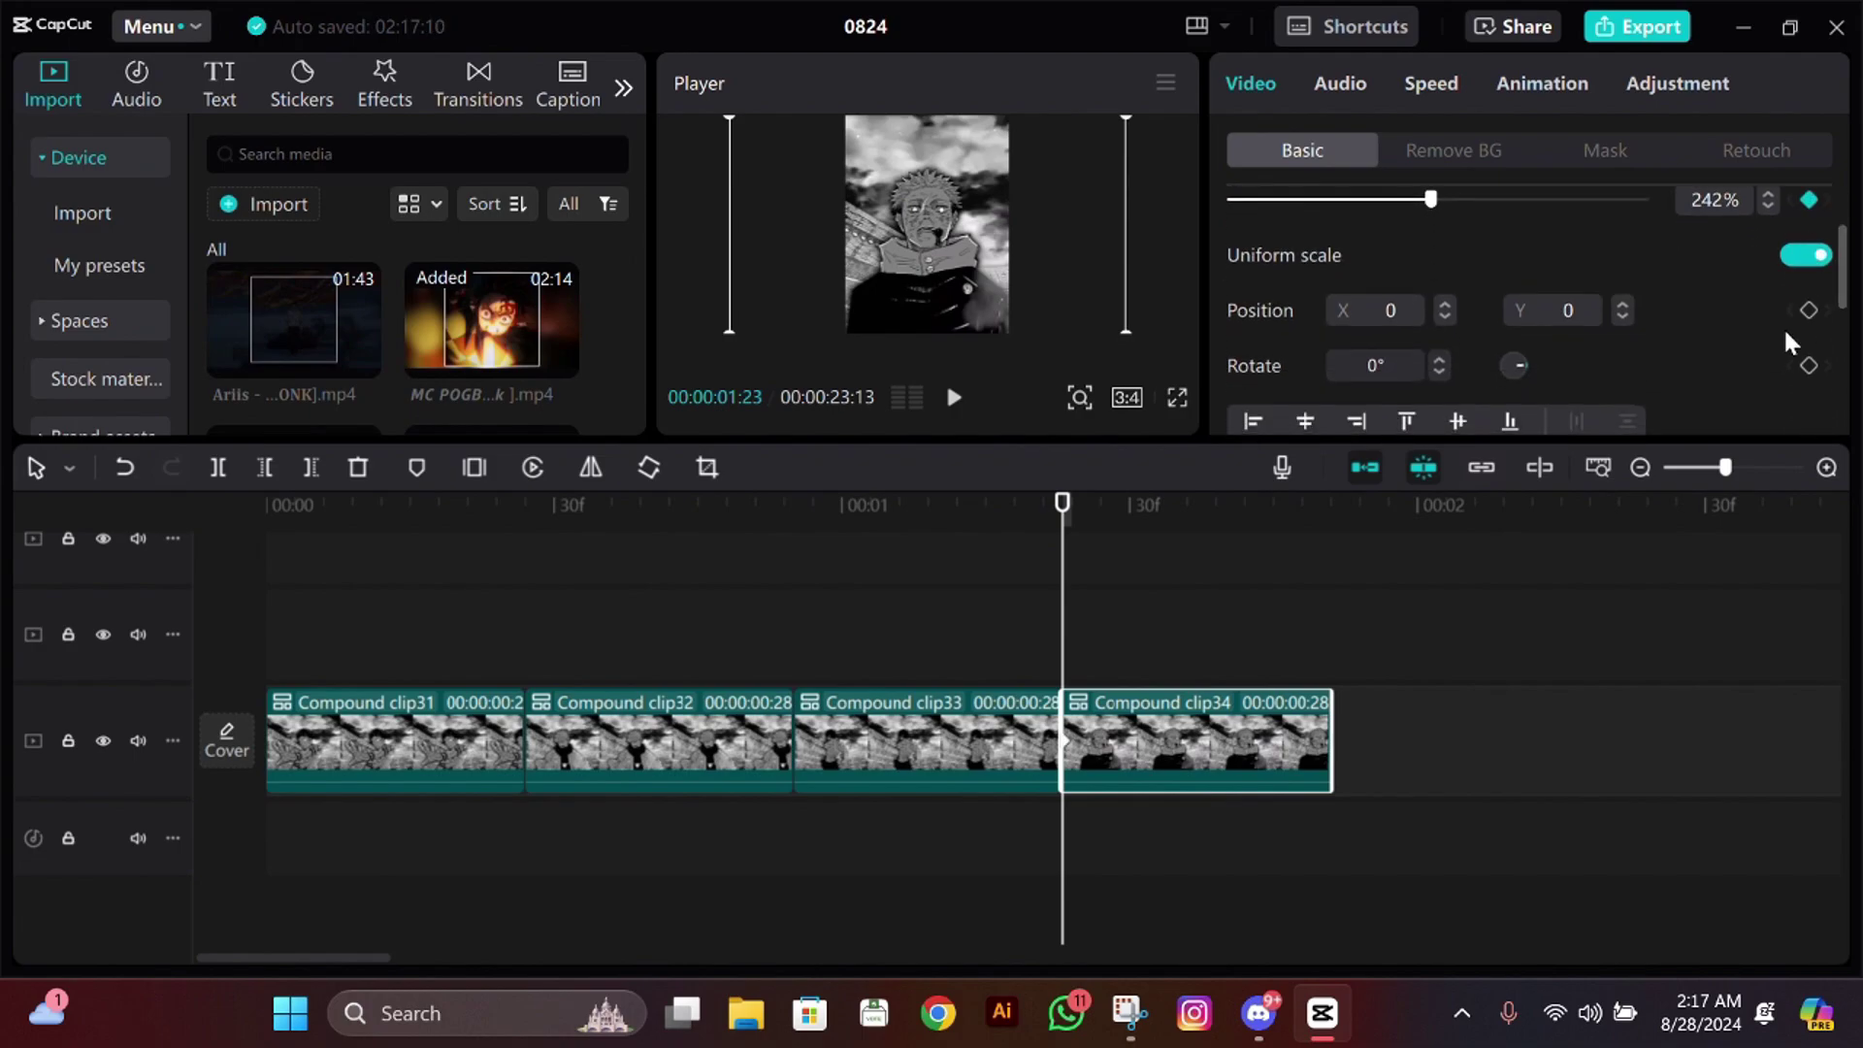
key(Down)
click(1689, 199)
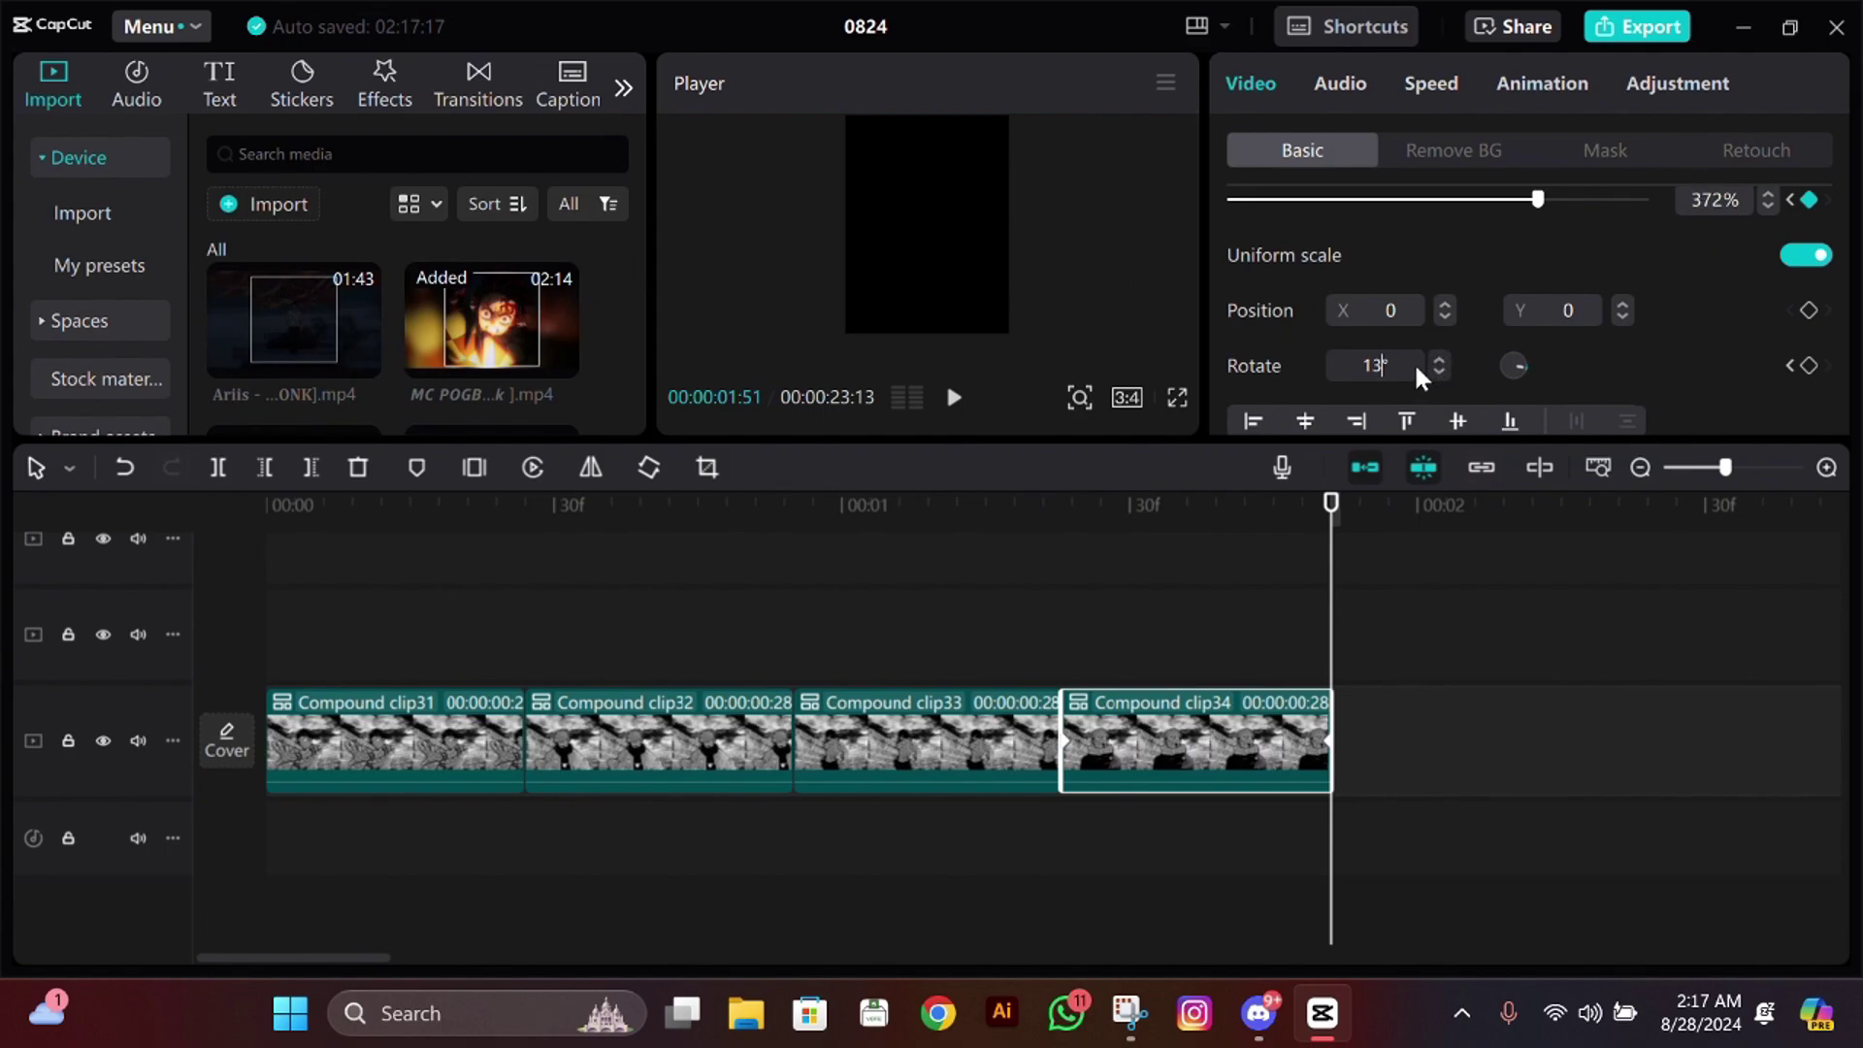
- Play back the fourth clip's animation and the sequence from the start
click(1280, 509)
key(Up)
key(space)
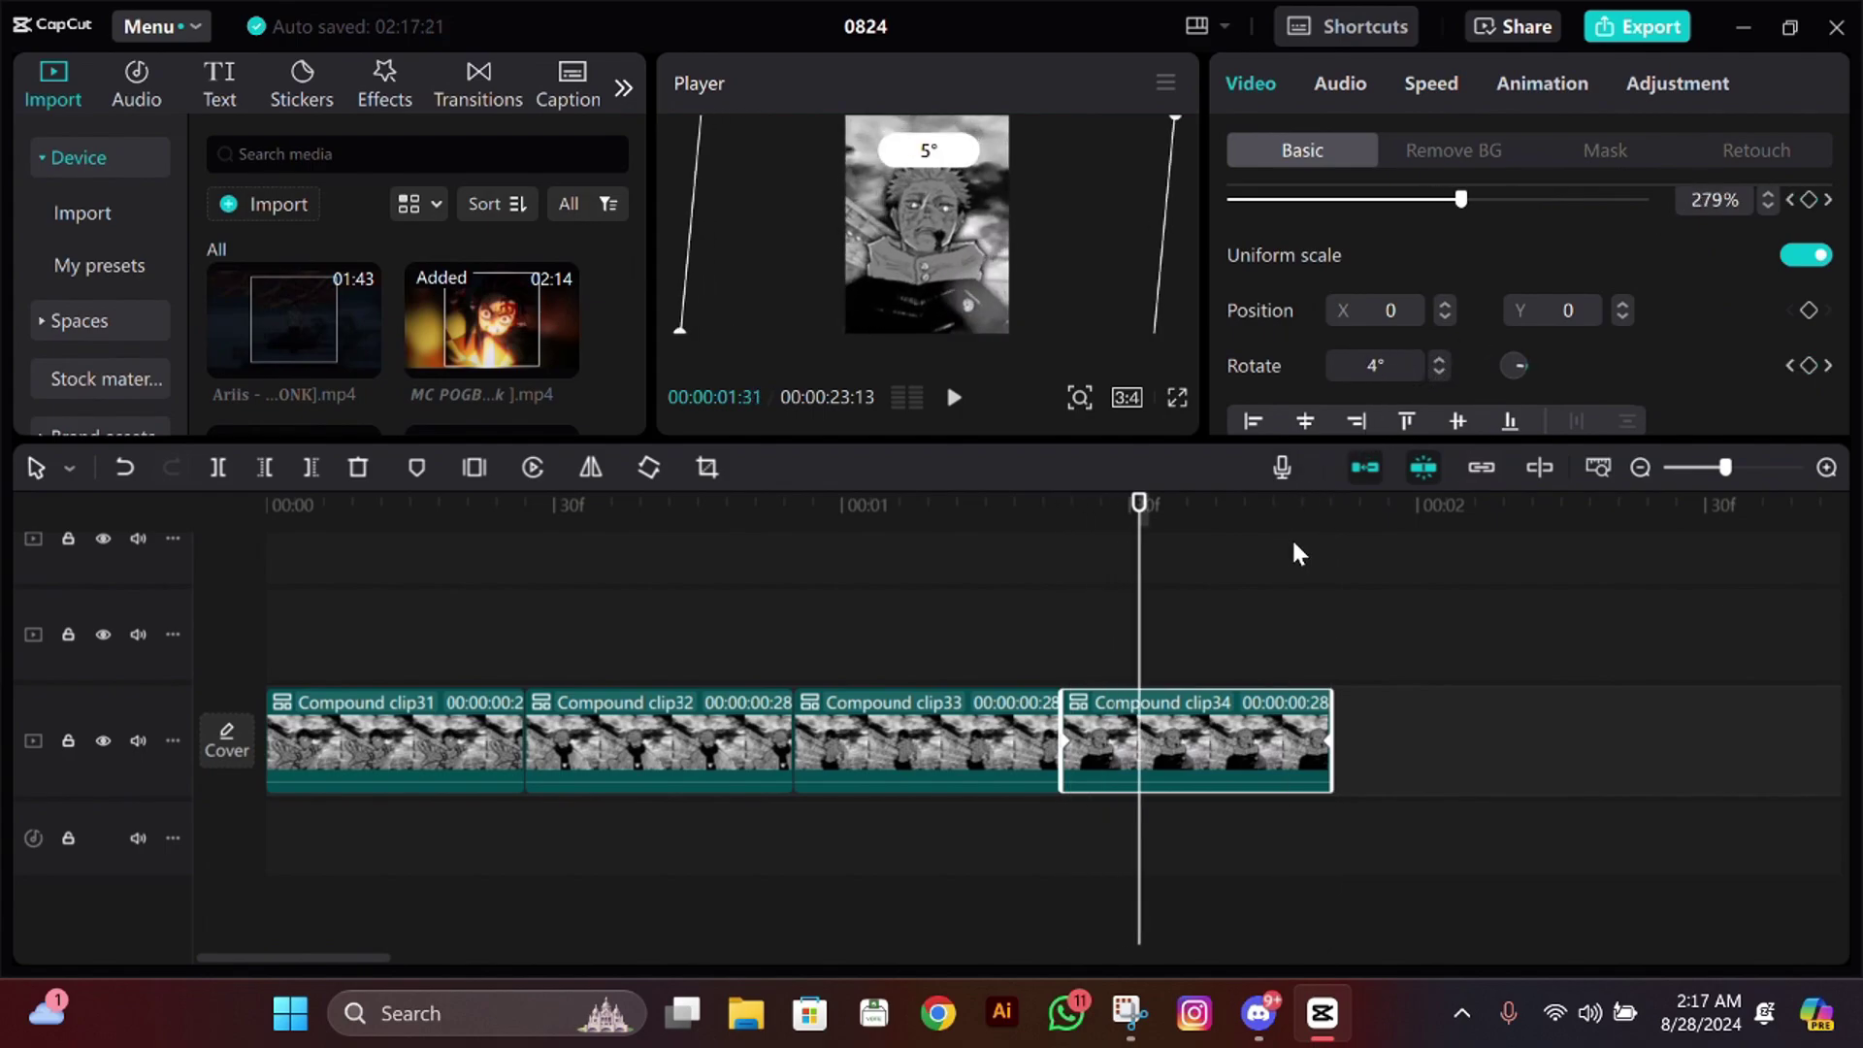
click(874, 617)
key(Home)
key(space)
- Rotate the fourth clip to about -18° at its start keyframe
drag(874, 617, 1010, 615)
key(Down)
click(1140, 728)
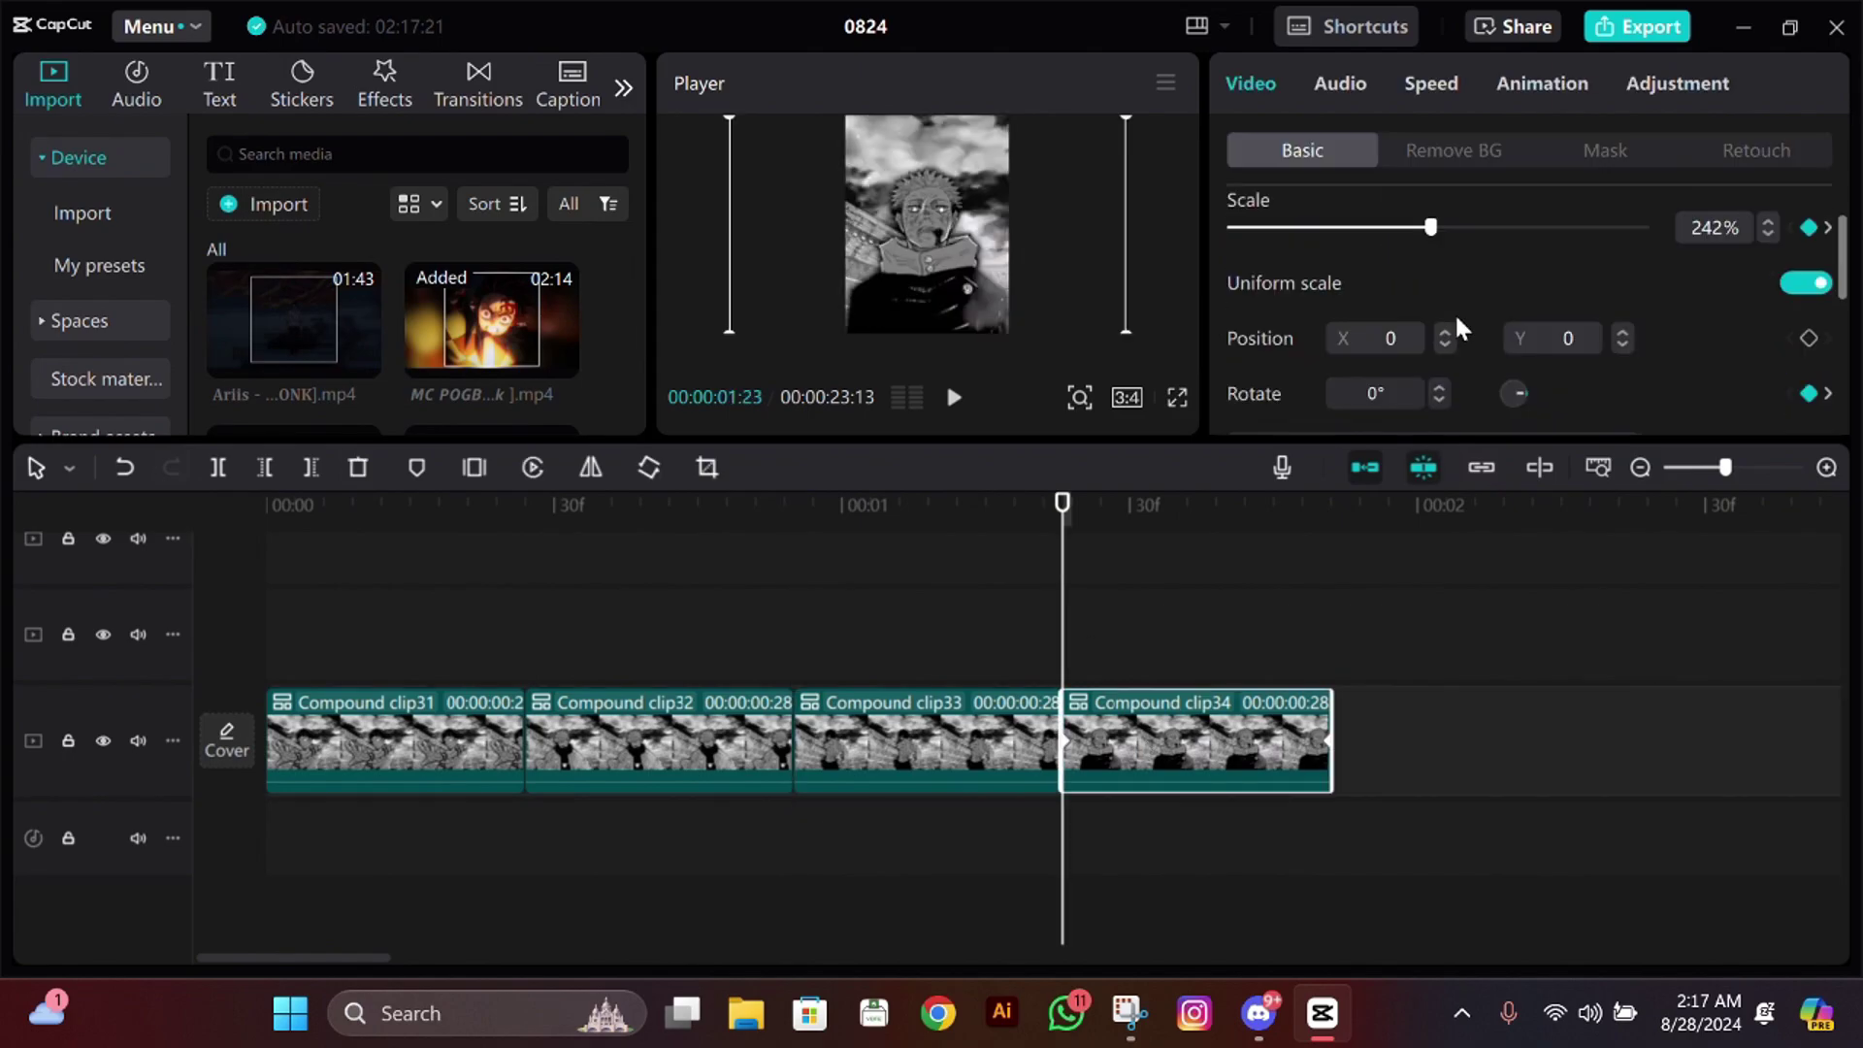
scroll(1453, 312, down, 2)
click(1403, 241)
text(-1)
scroll(1404, 242, down, 20)
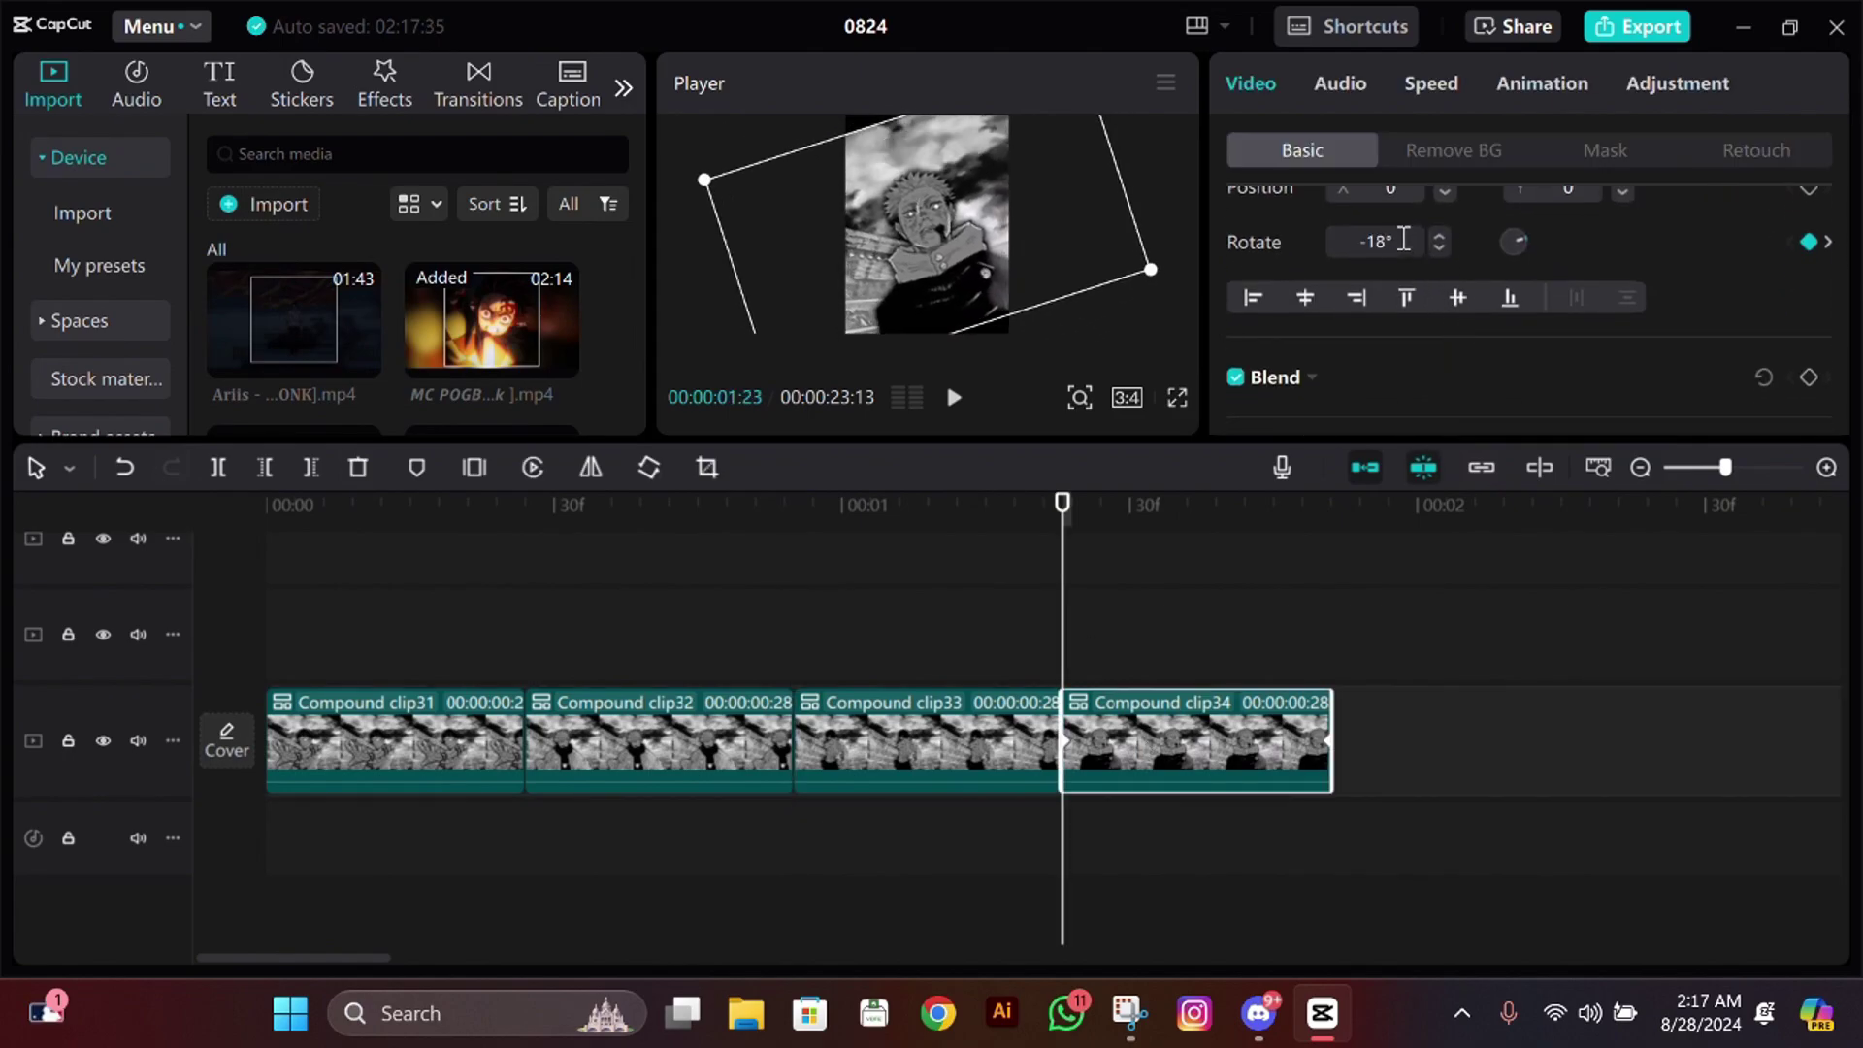
- Play back the four animated compound clips from the beginning of the timeline
click(986, 603)
key(space)
click(1055, 613)
key(Up)
key(space)
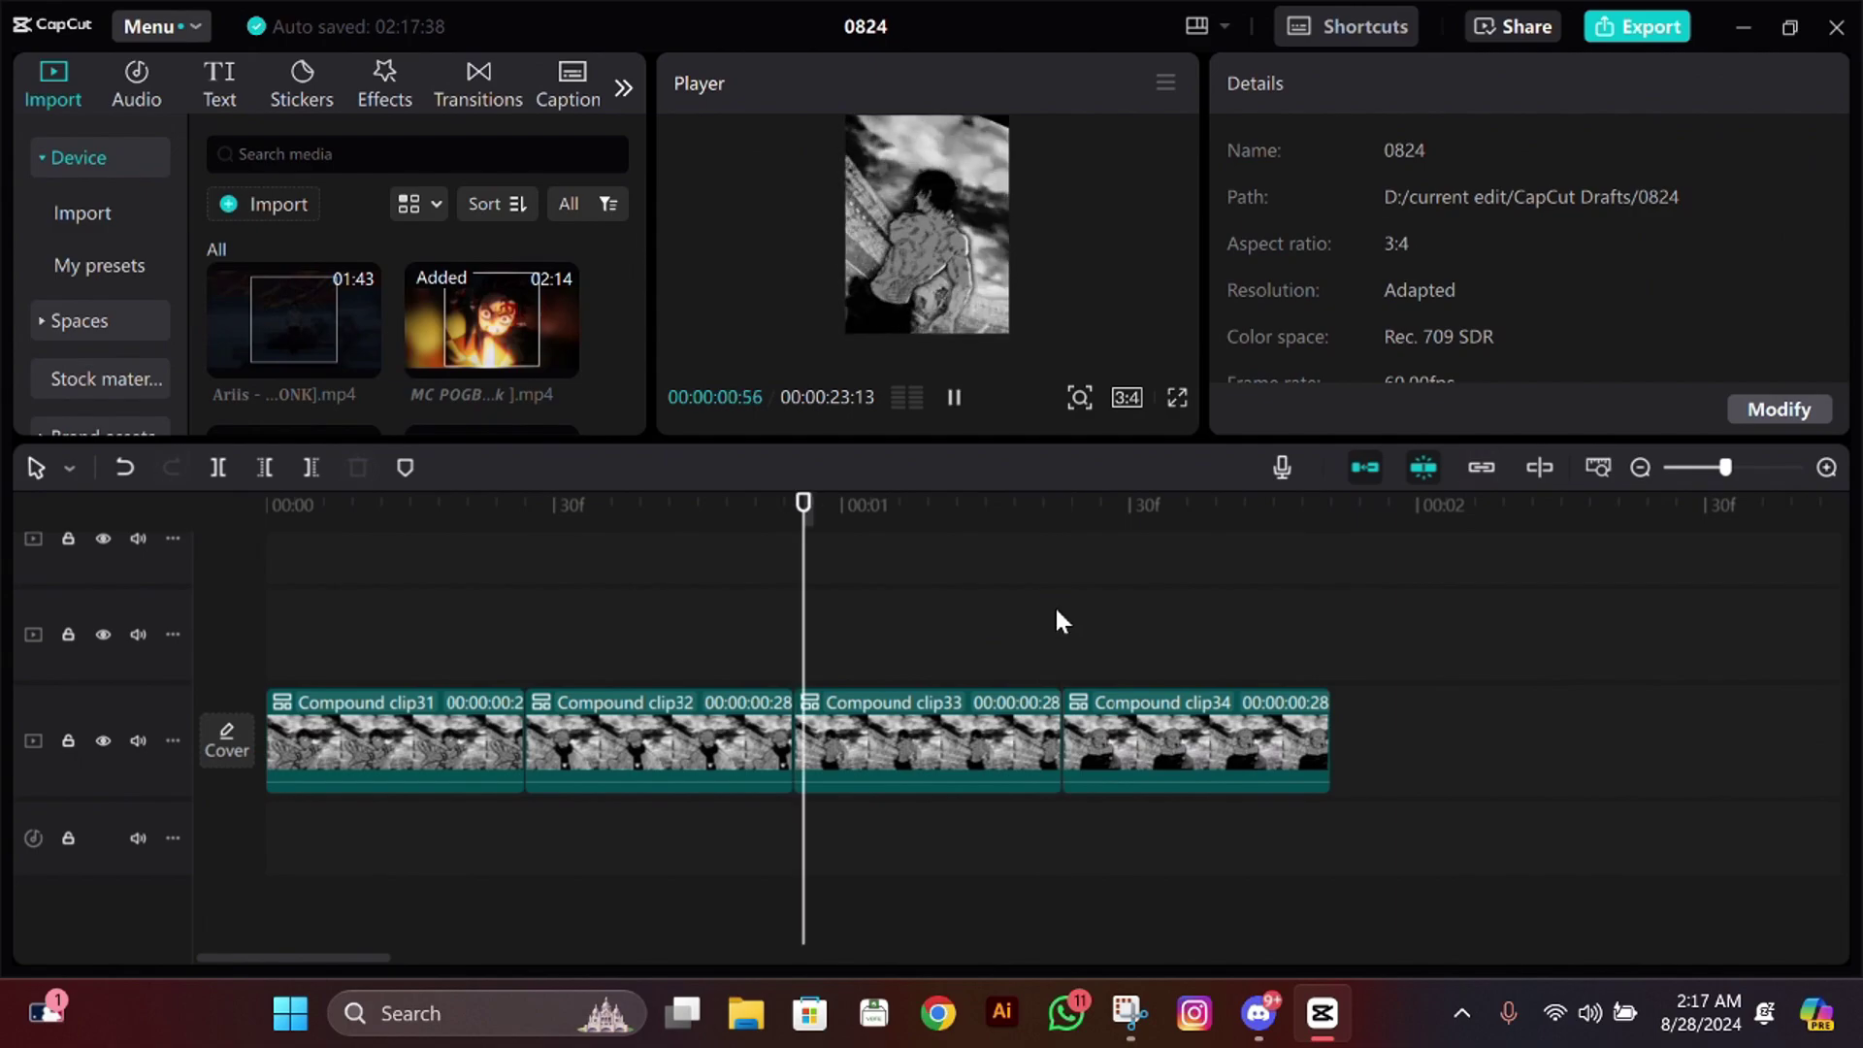
key(space)
drag(1725, 467, 1688, 469)
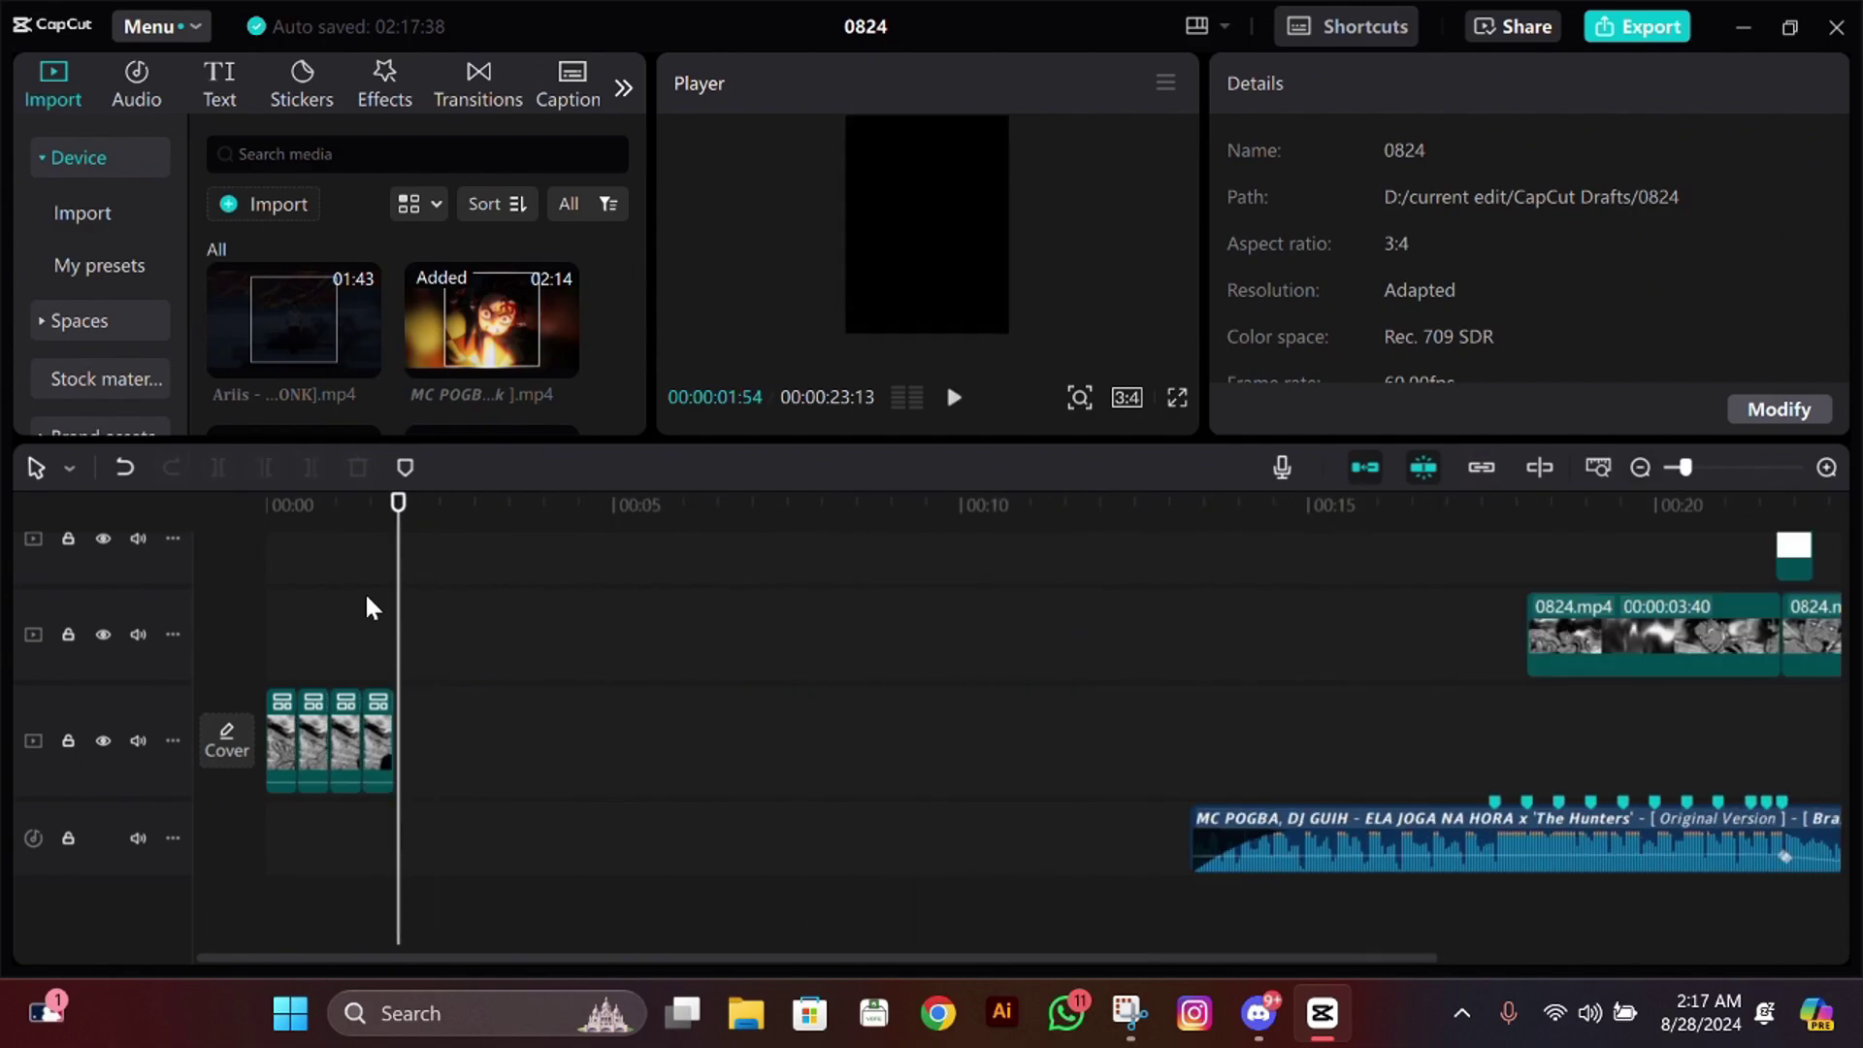
drag(365, 607, 241, 616)
drag(1684, 468, 1727, 466)
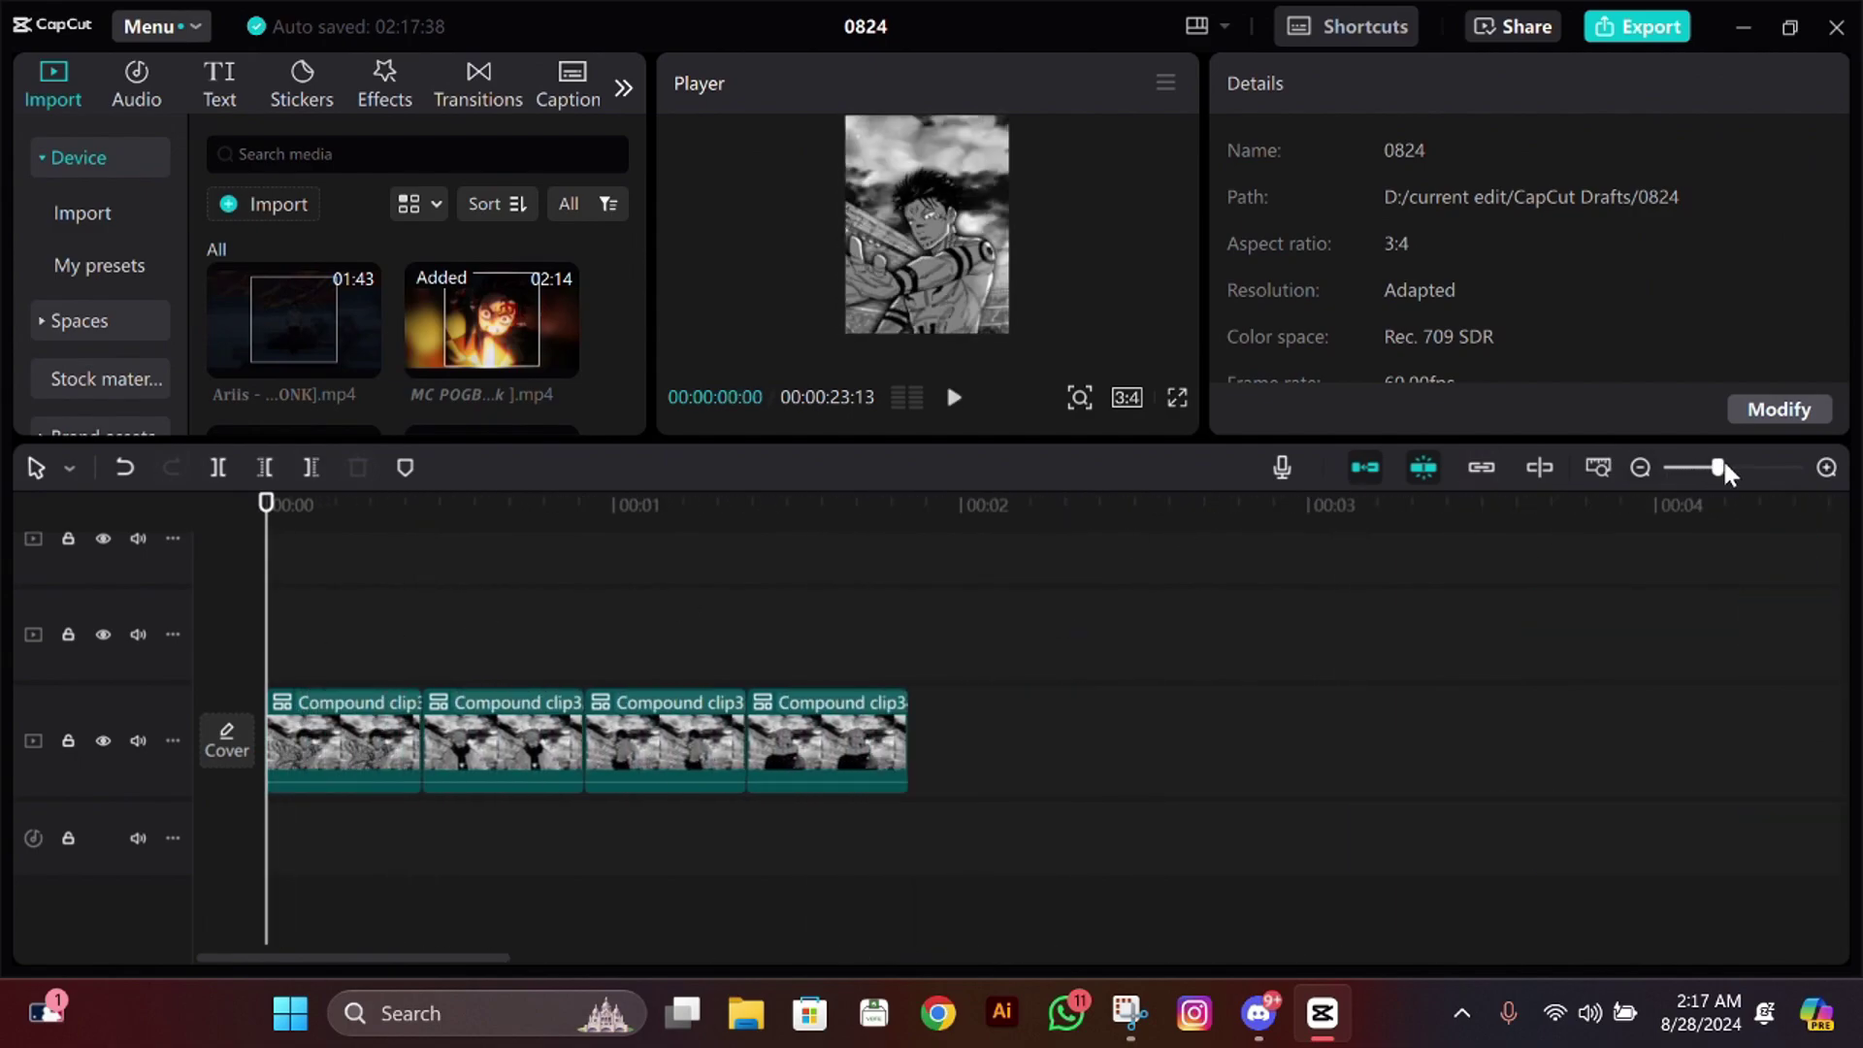
key(space)
- Undo the scale curve changes on the first clip, and apply the Ease Out 2 graph from its start scale keyframe
key(ctrl+z)
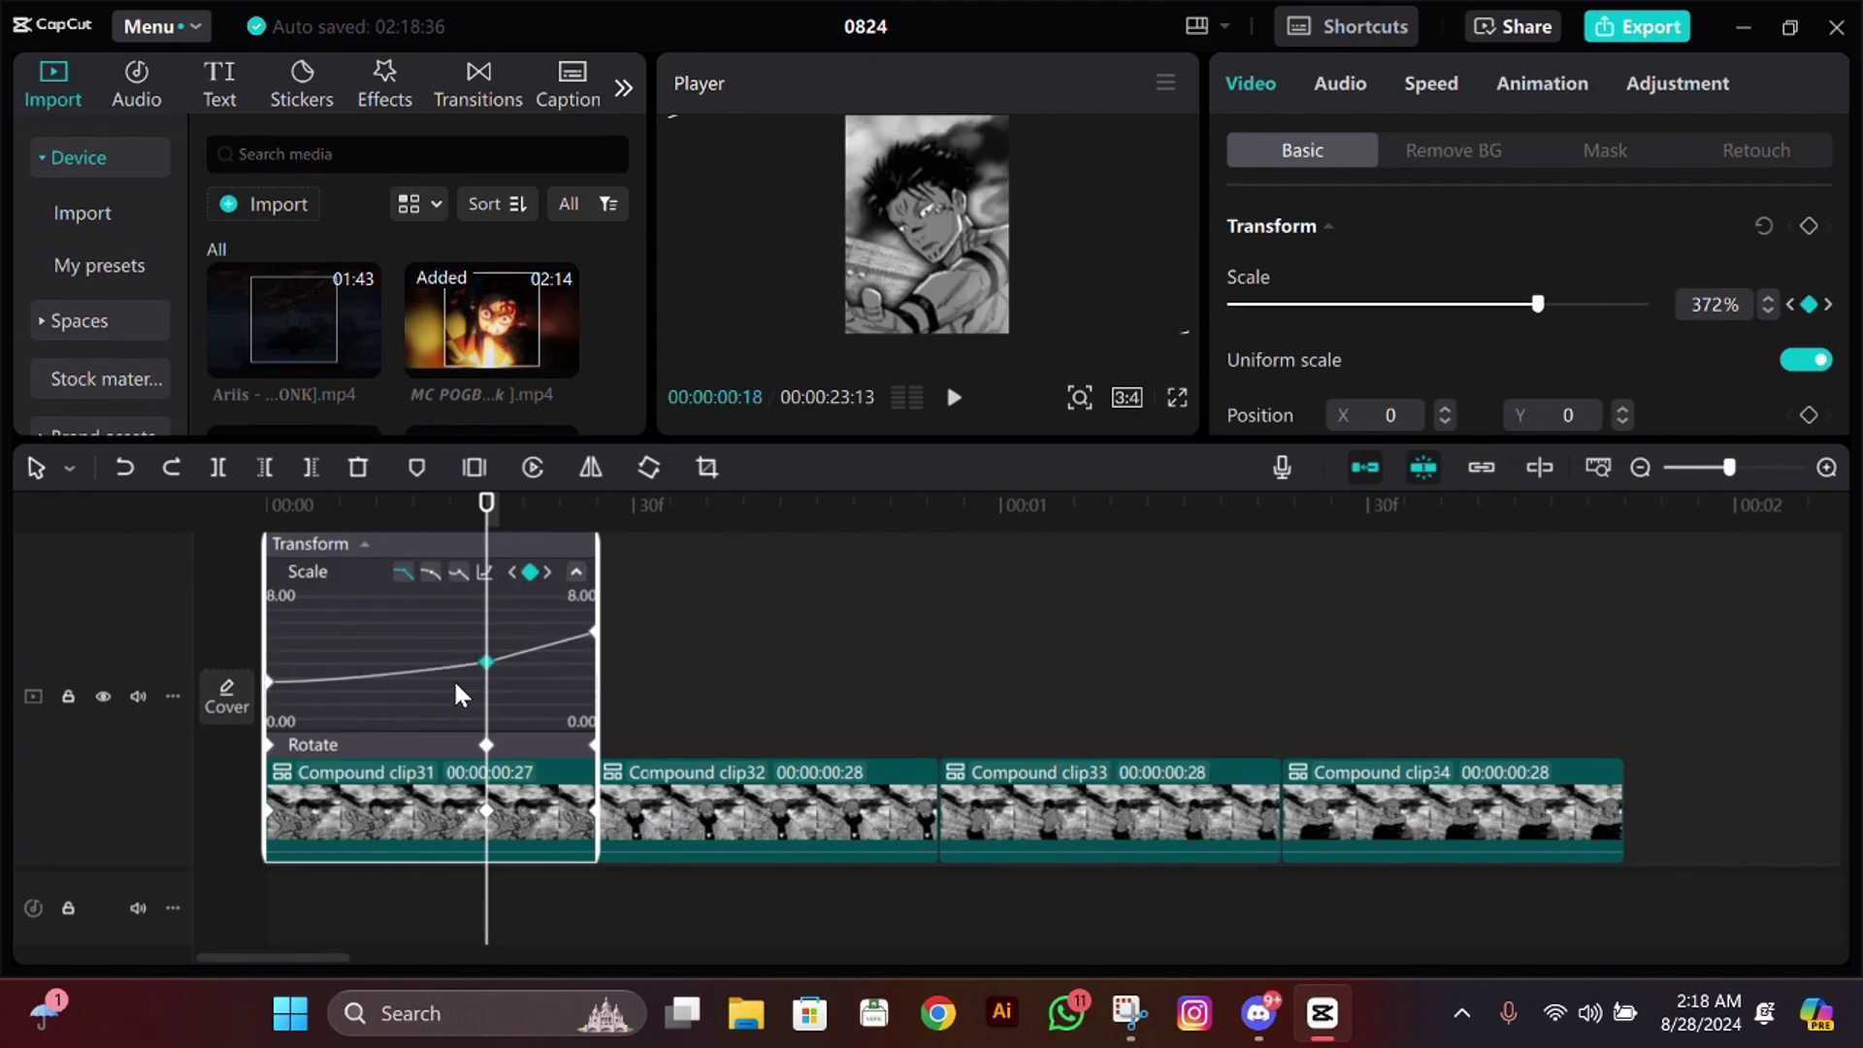
key(ctrl+z)
drag(341, 709, 147, 611)
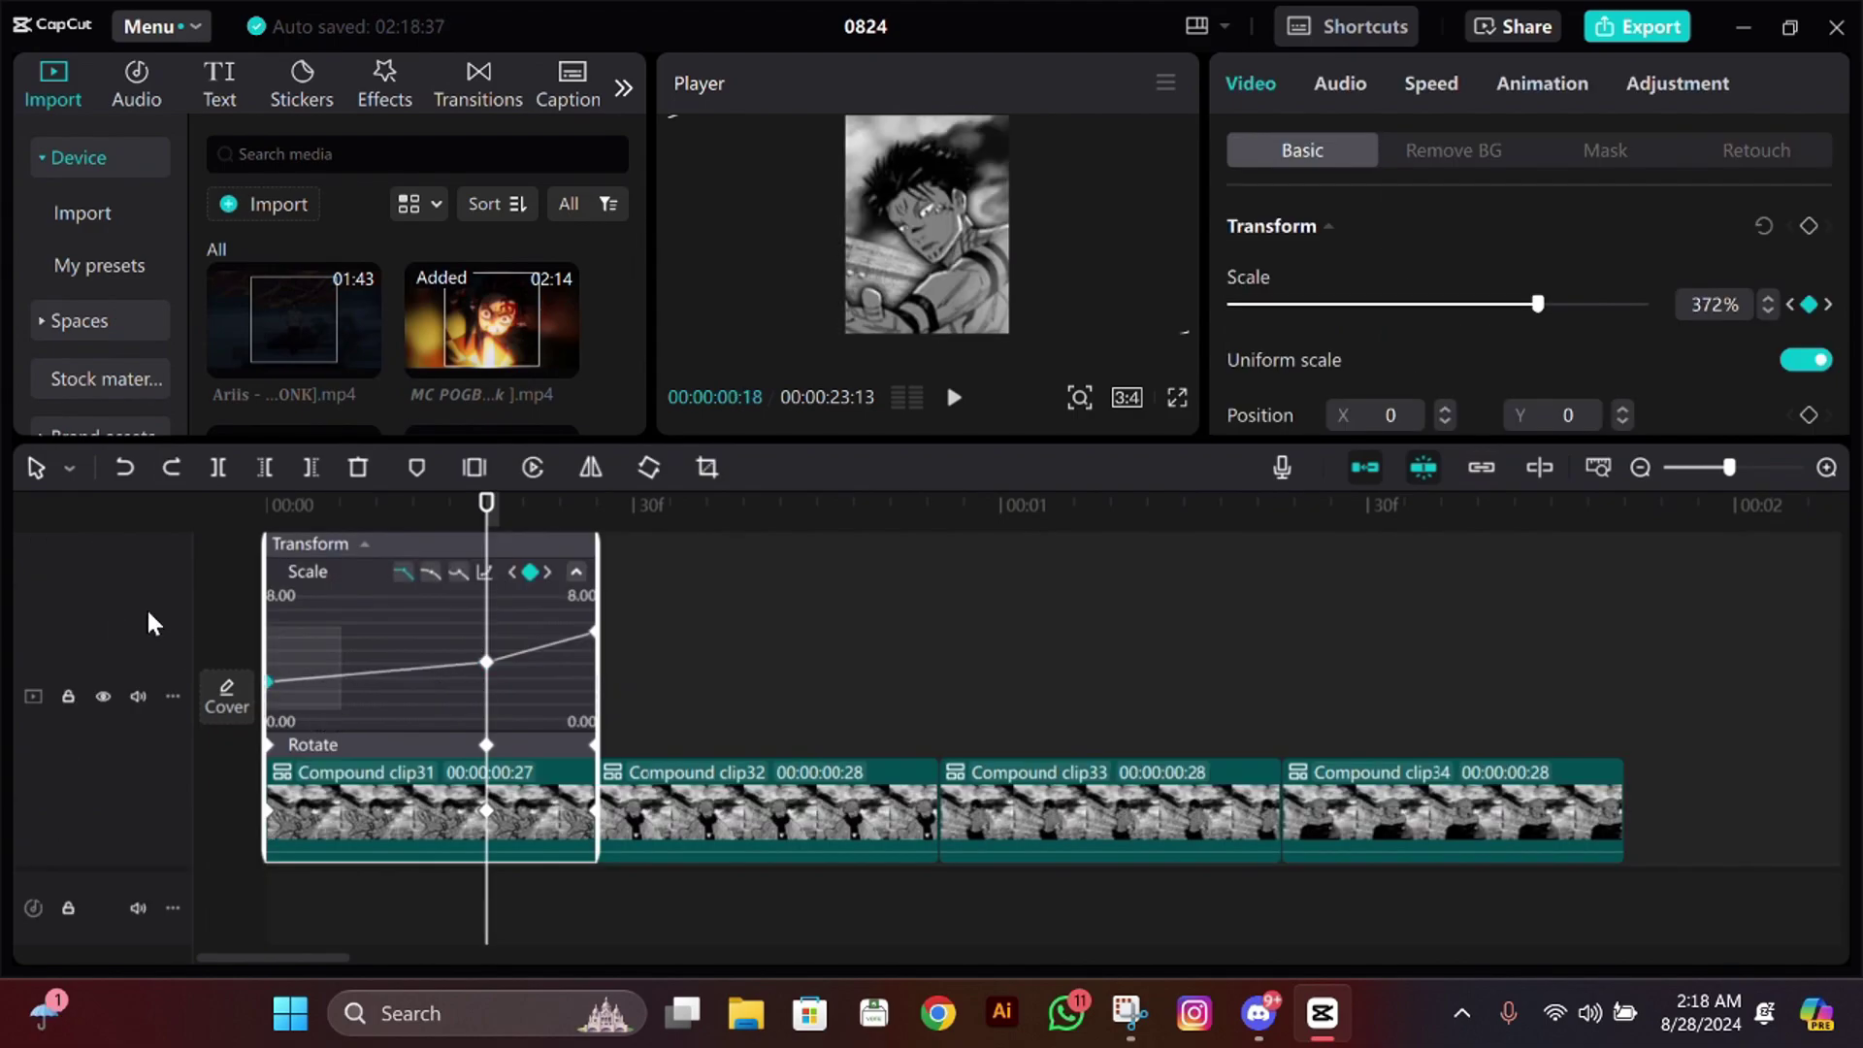
click(482, 572)
click(608, 810)
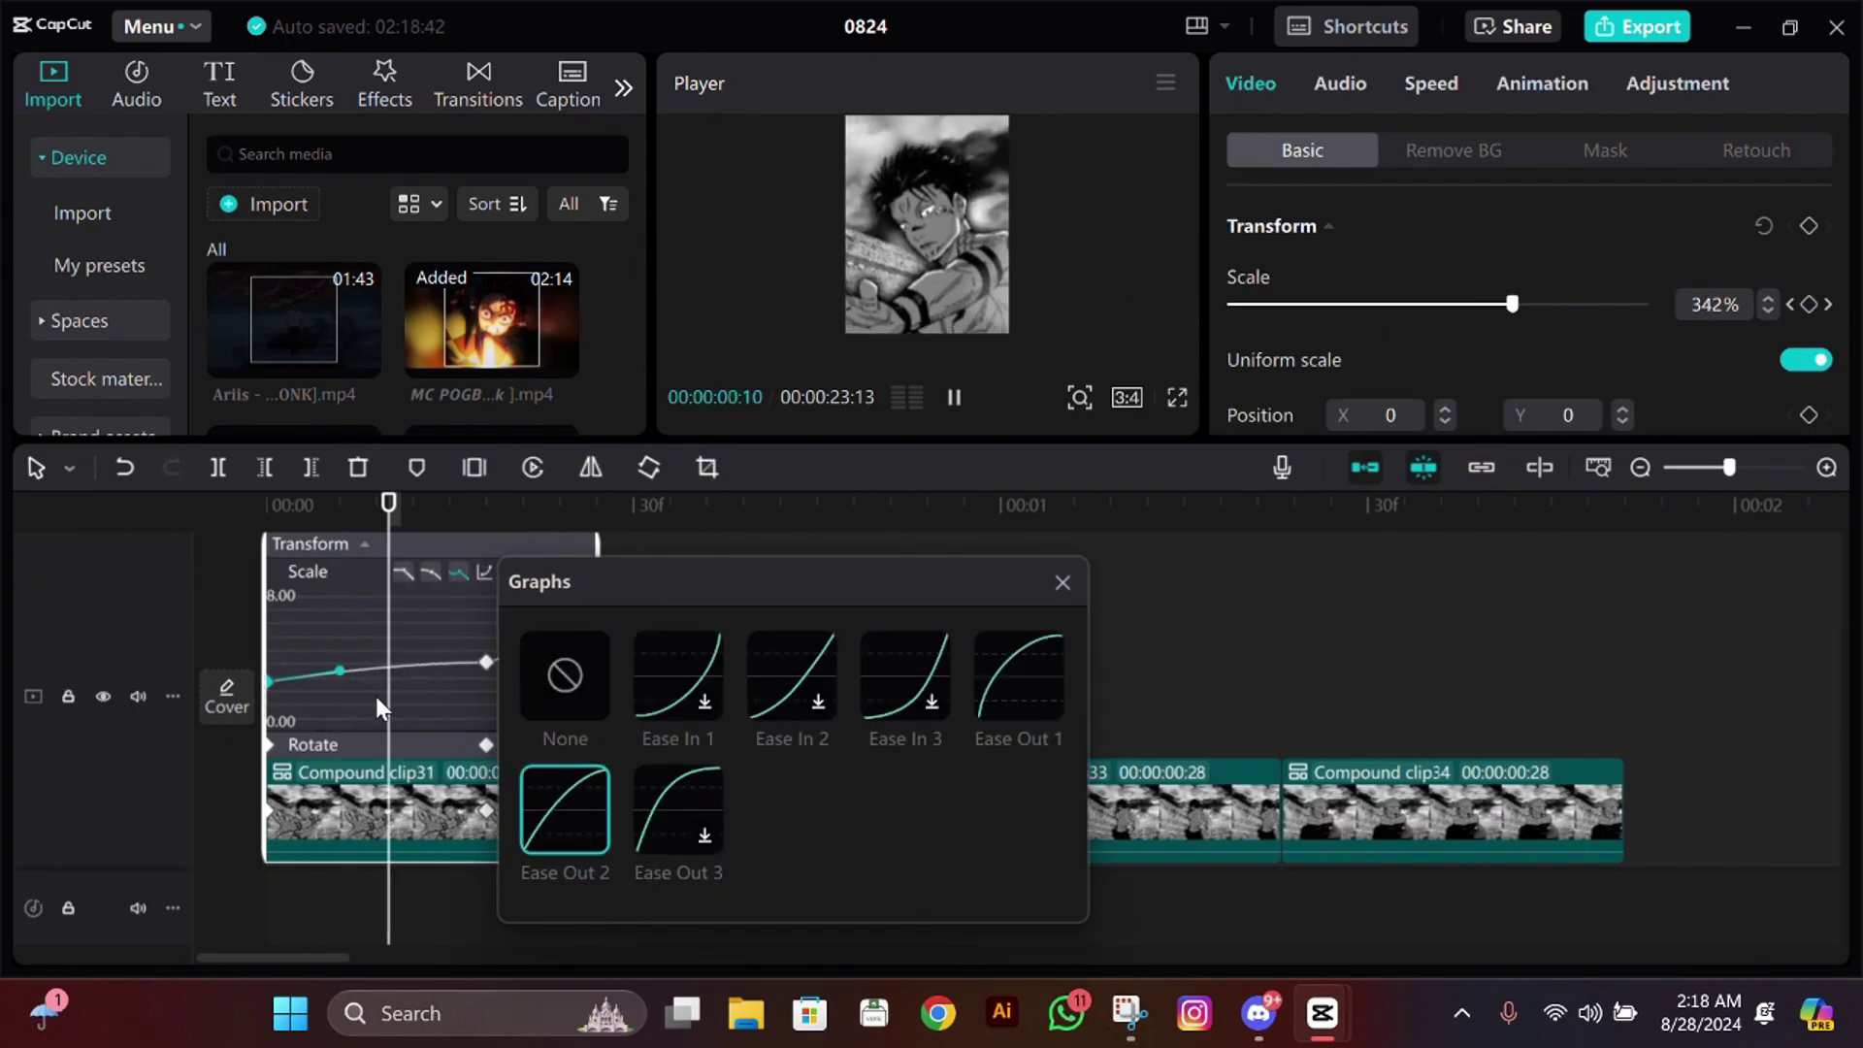
click(1060, 583)
- Smooth the scale curve on both sides of the first clip's middle keyframe
click(486, 662)
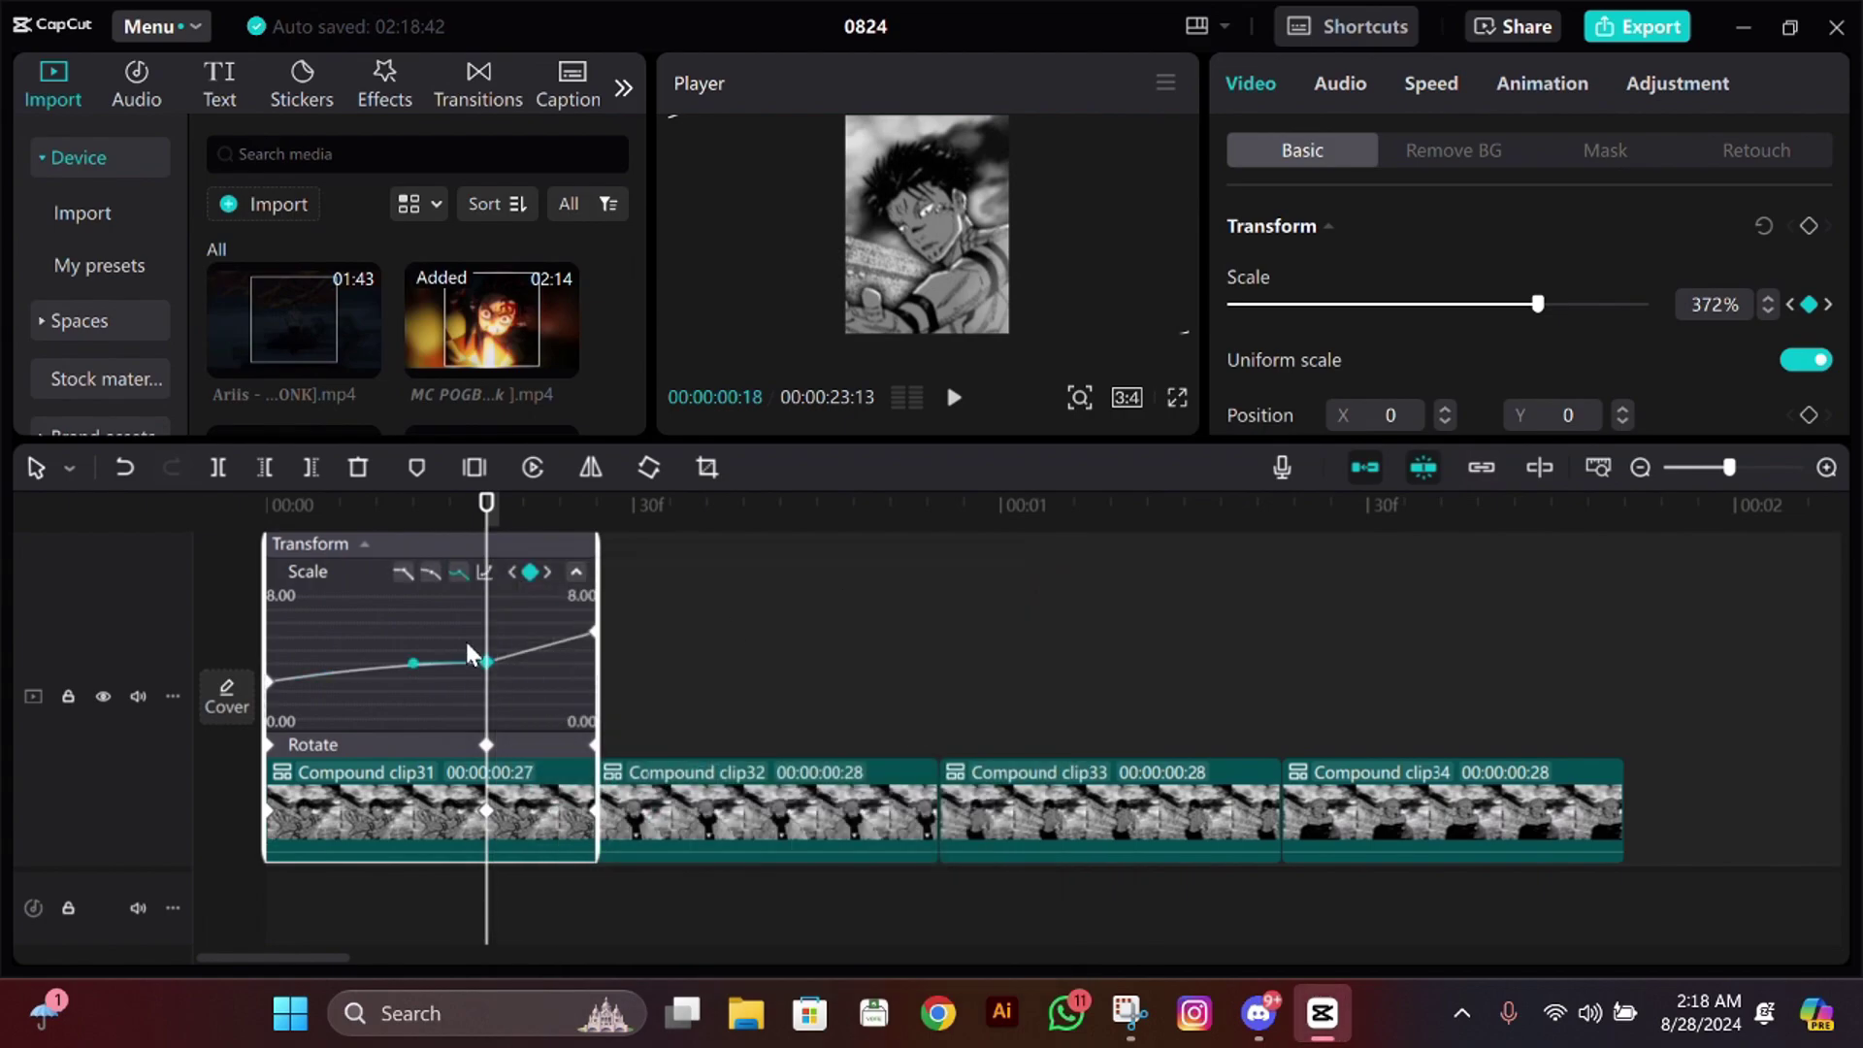
click(408, 571)
click(458, 573)
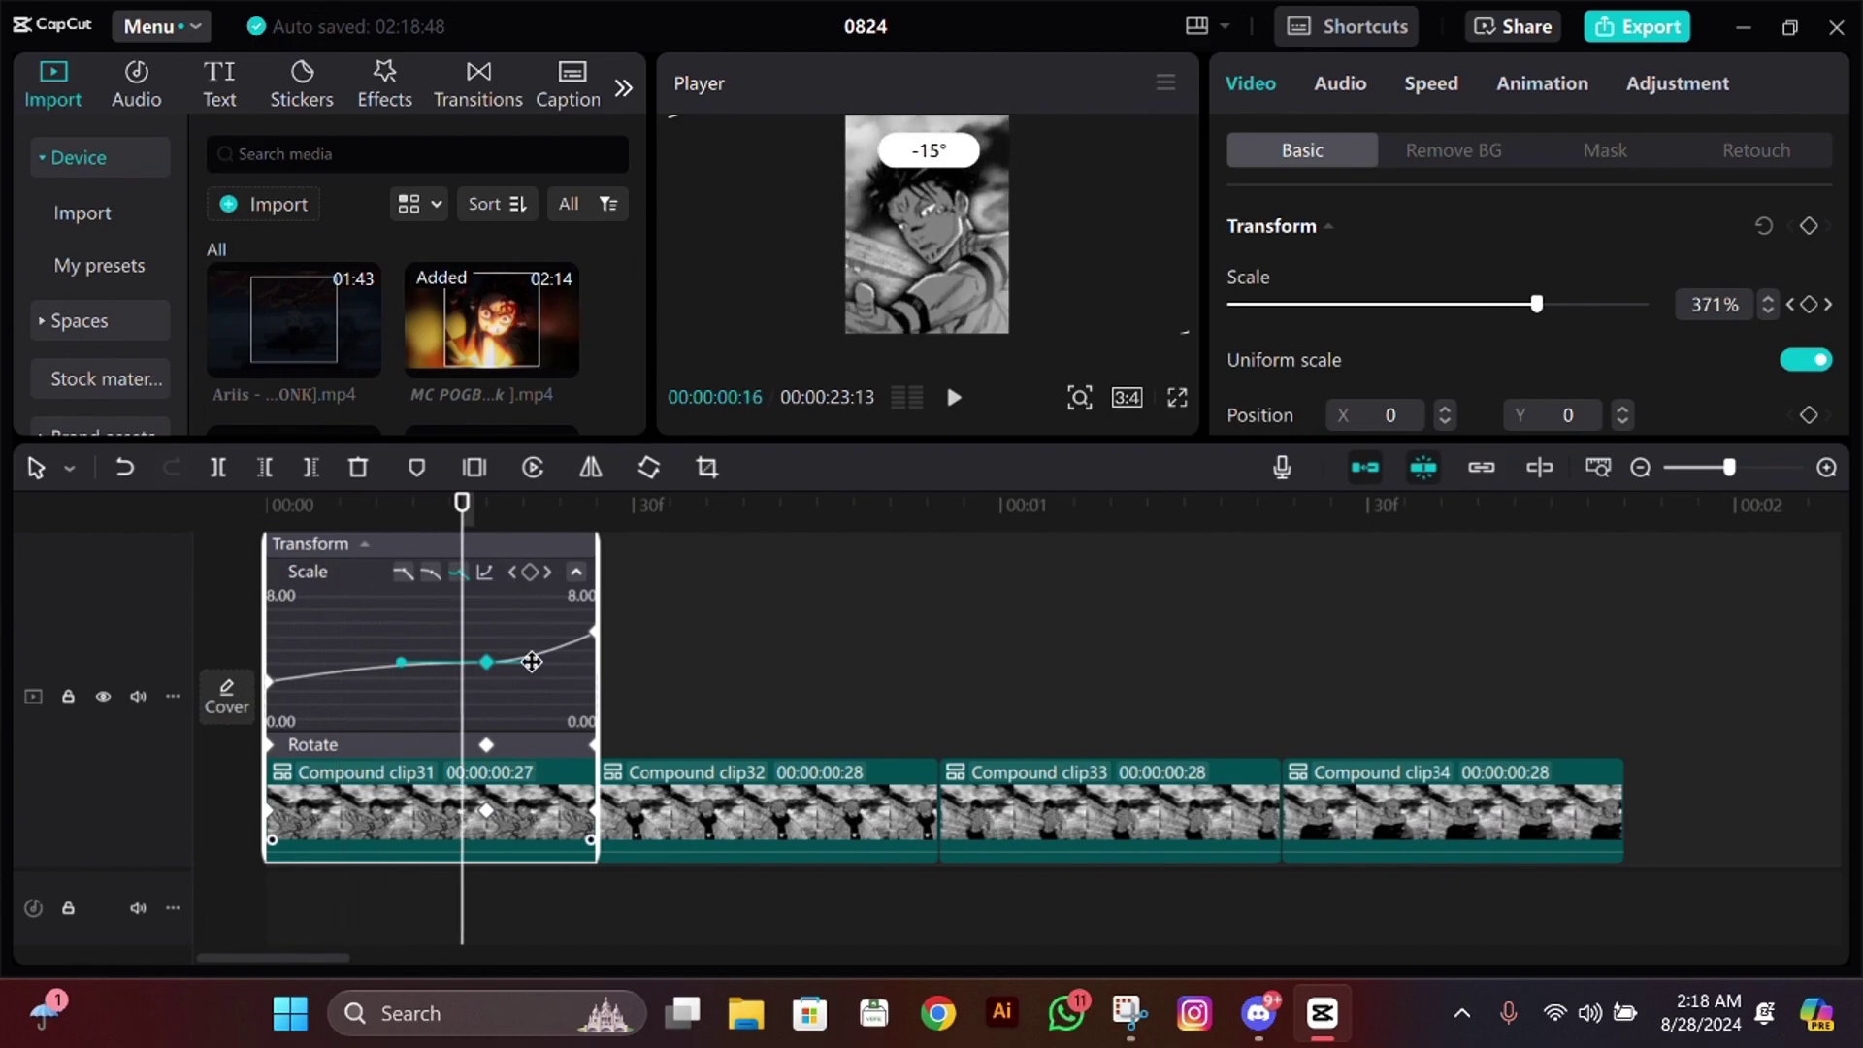
- Compare the first clip's rotation and scale keyframe graphs
click(545, 737)
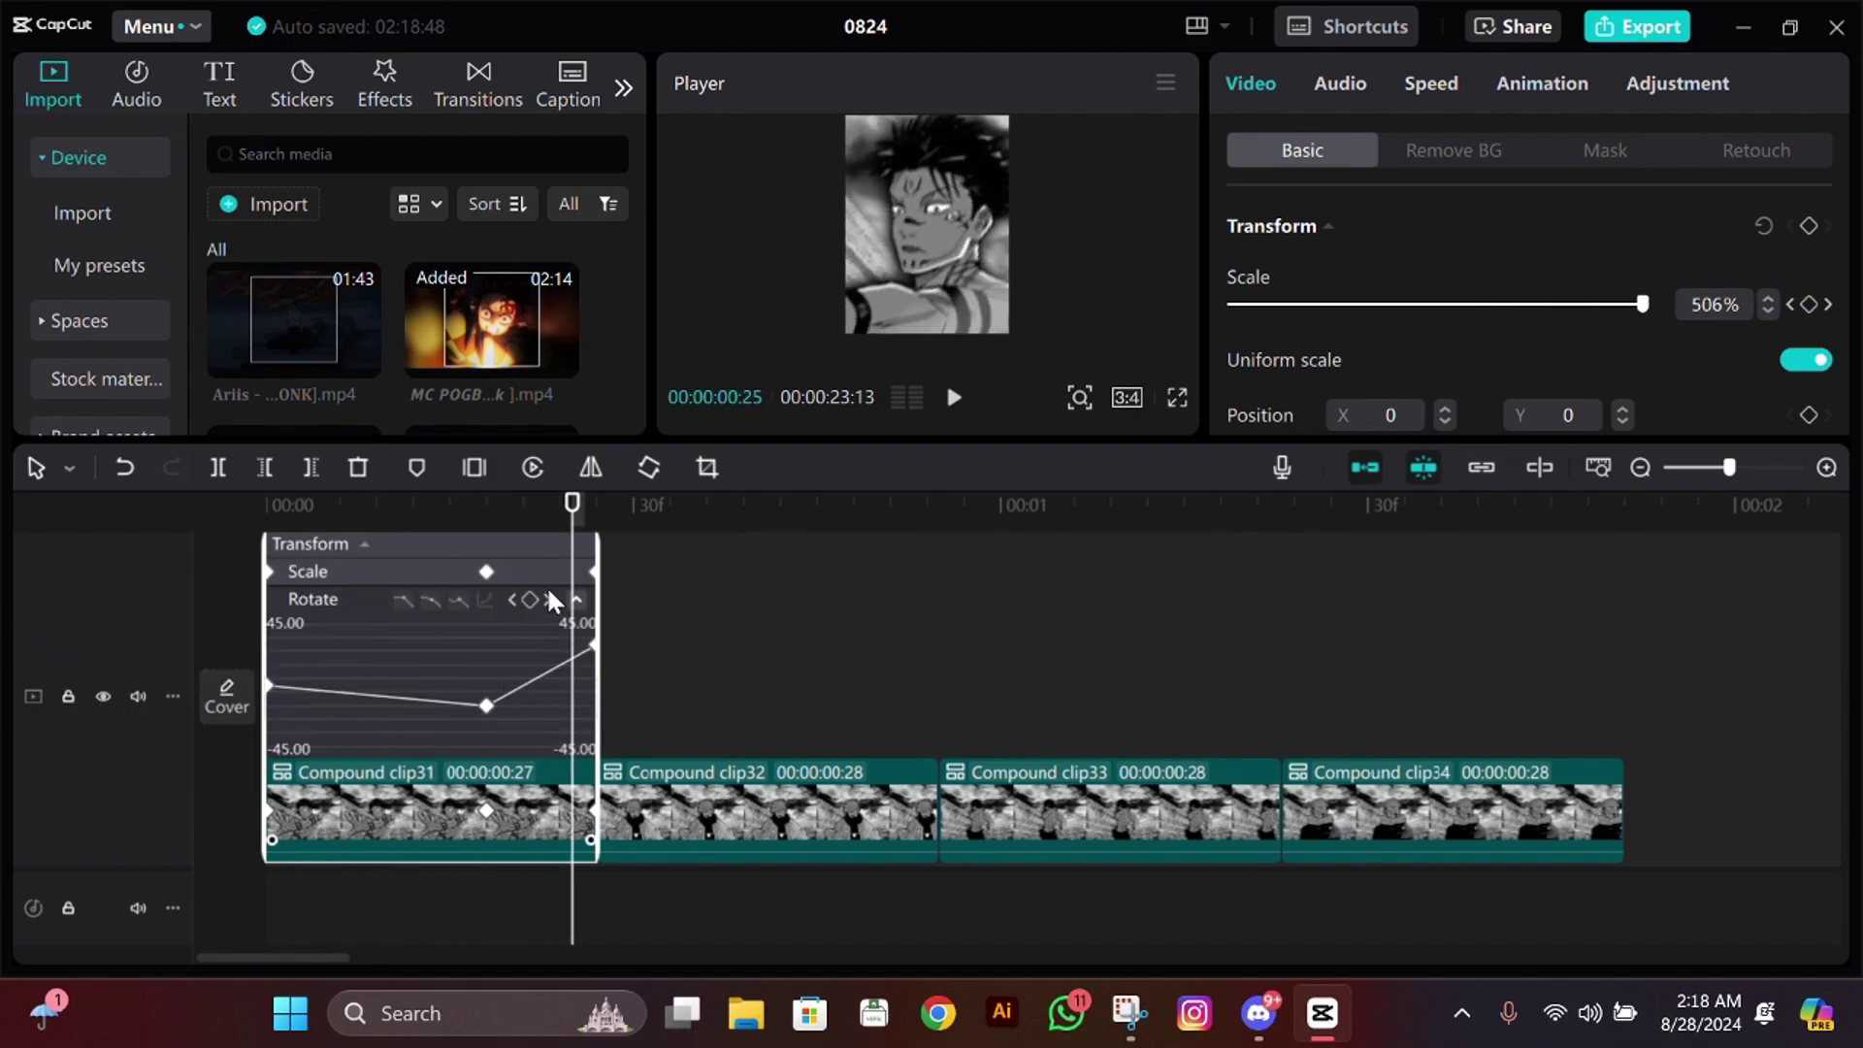
click(577, 598)
click(577, 699)
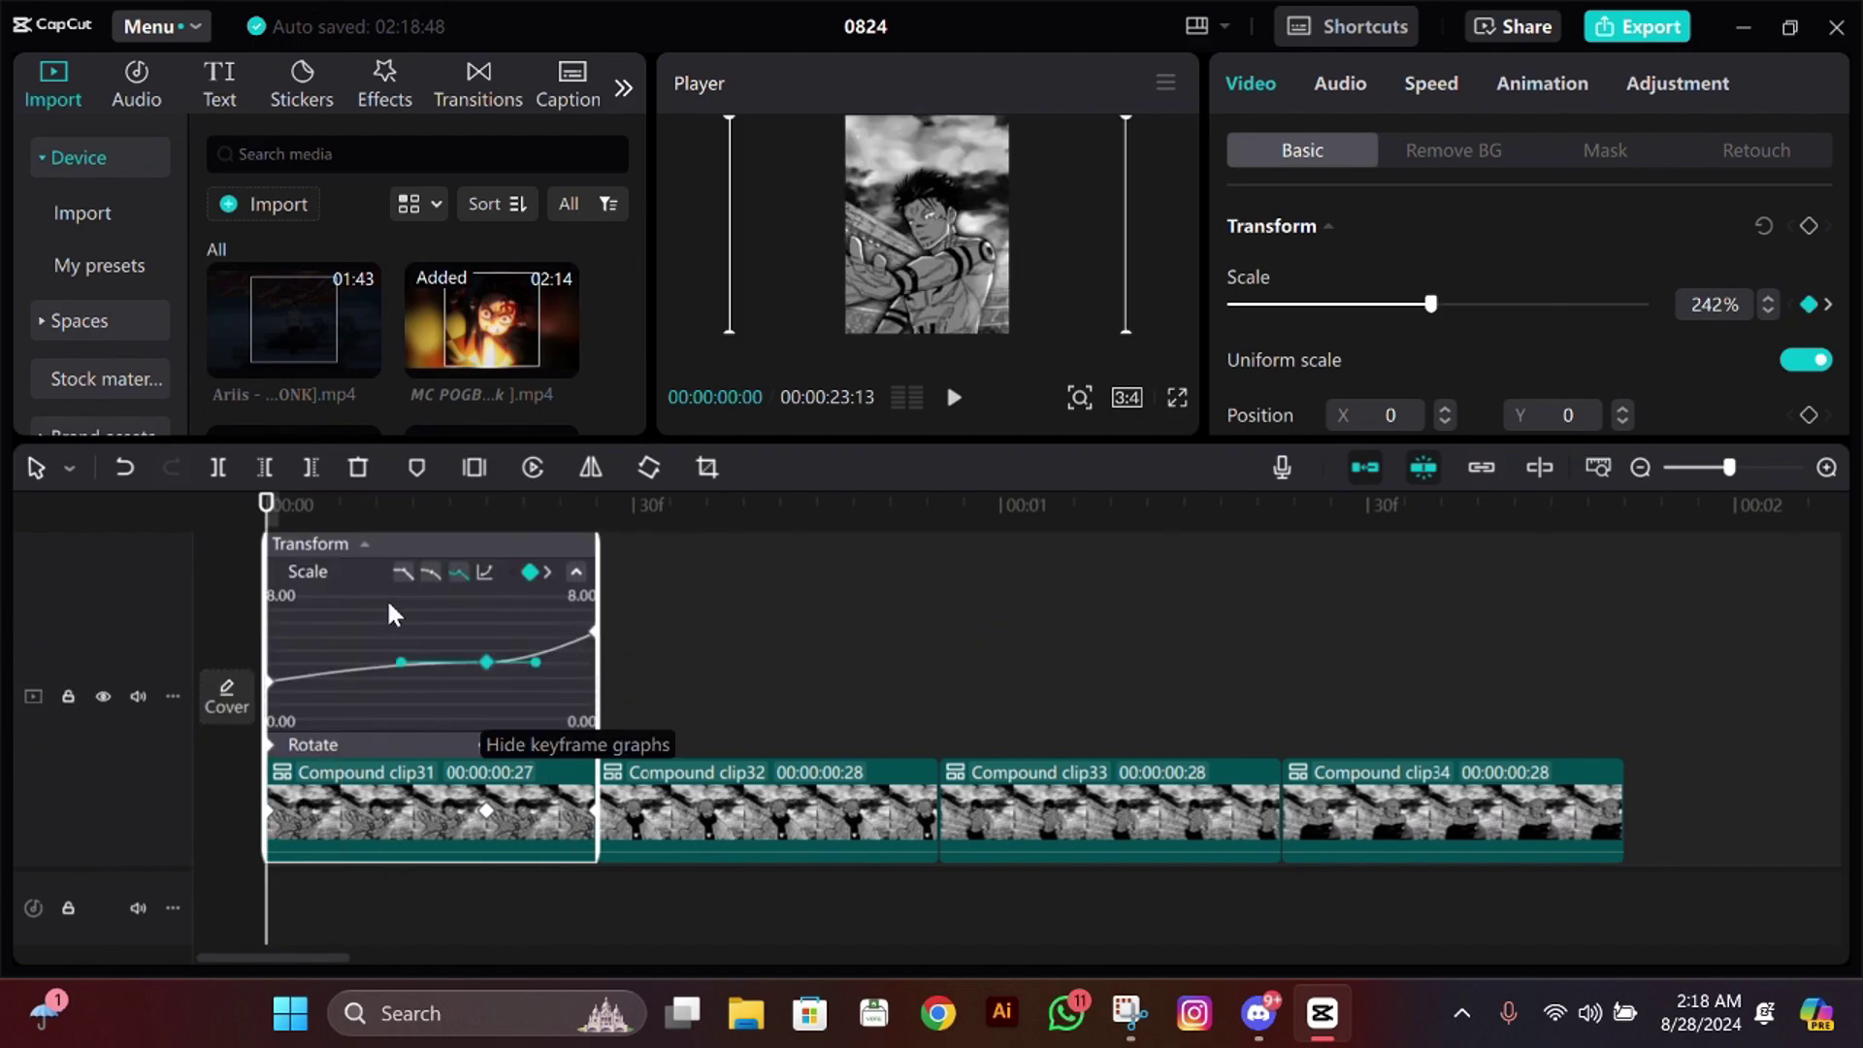
click(576, 572)
click(576, 727)
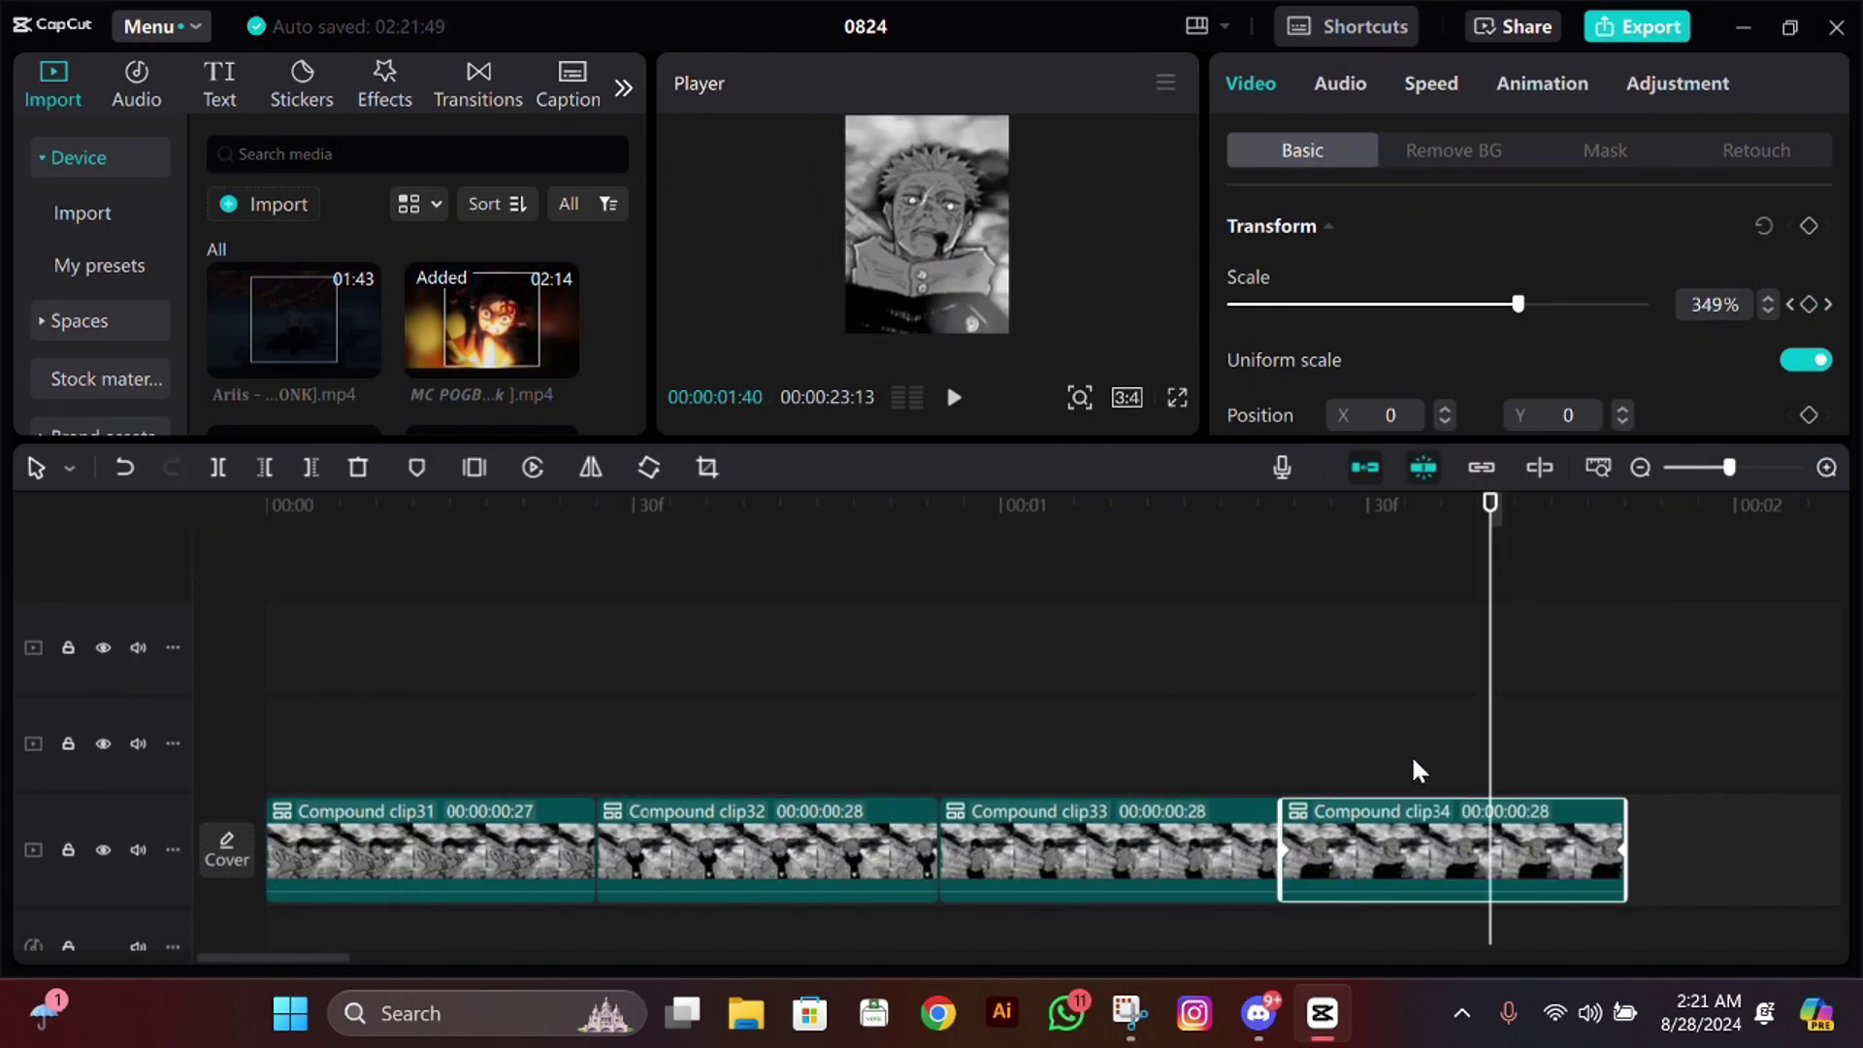
- Fit the whole timeline in view and play back the compound clips with their keyframe curves
click(1597, 468)
click(255, 664)
key(space)
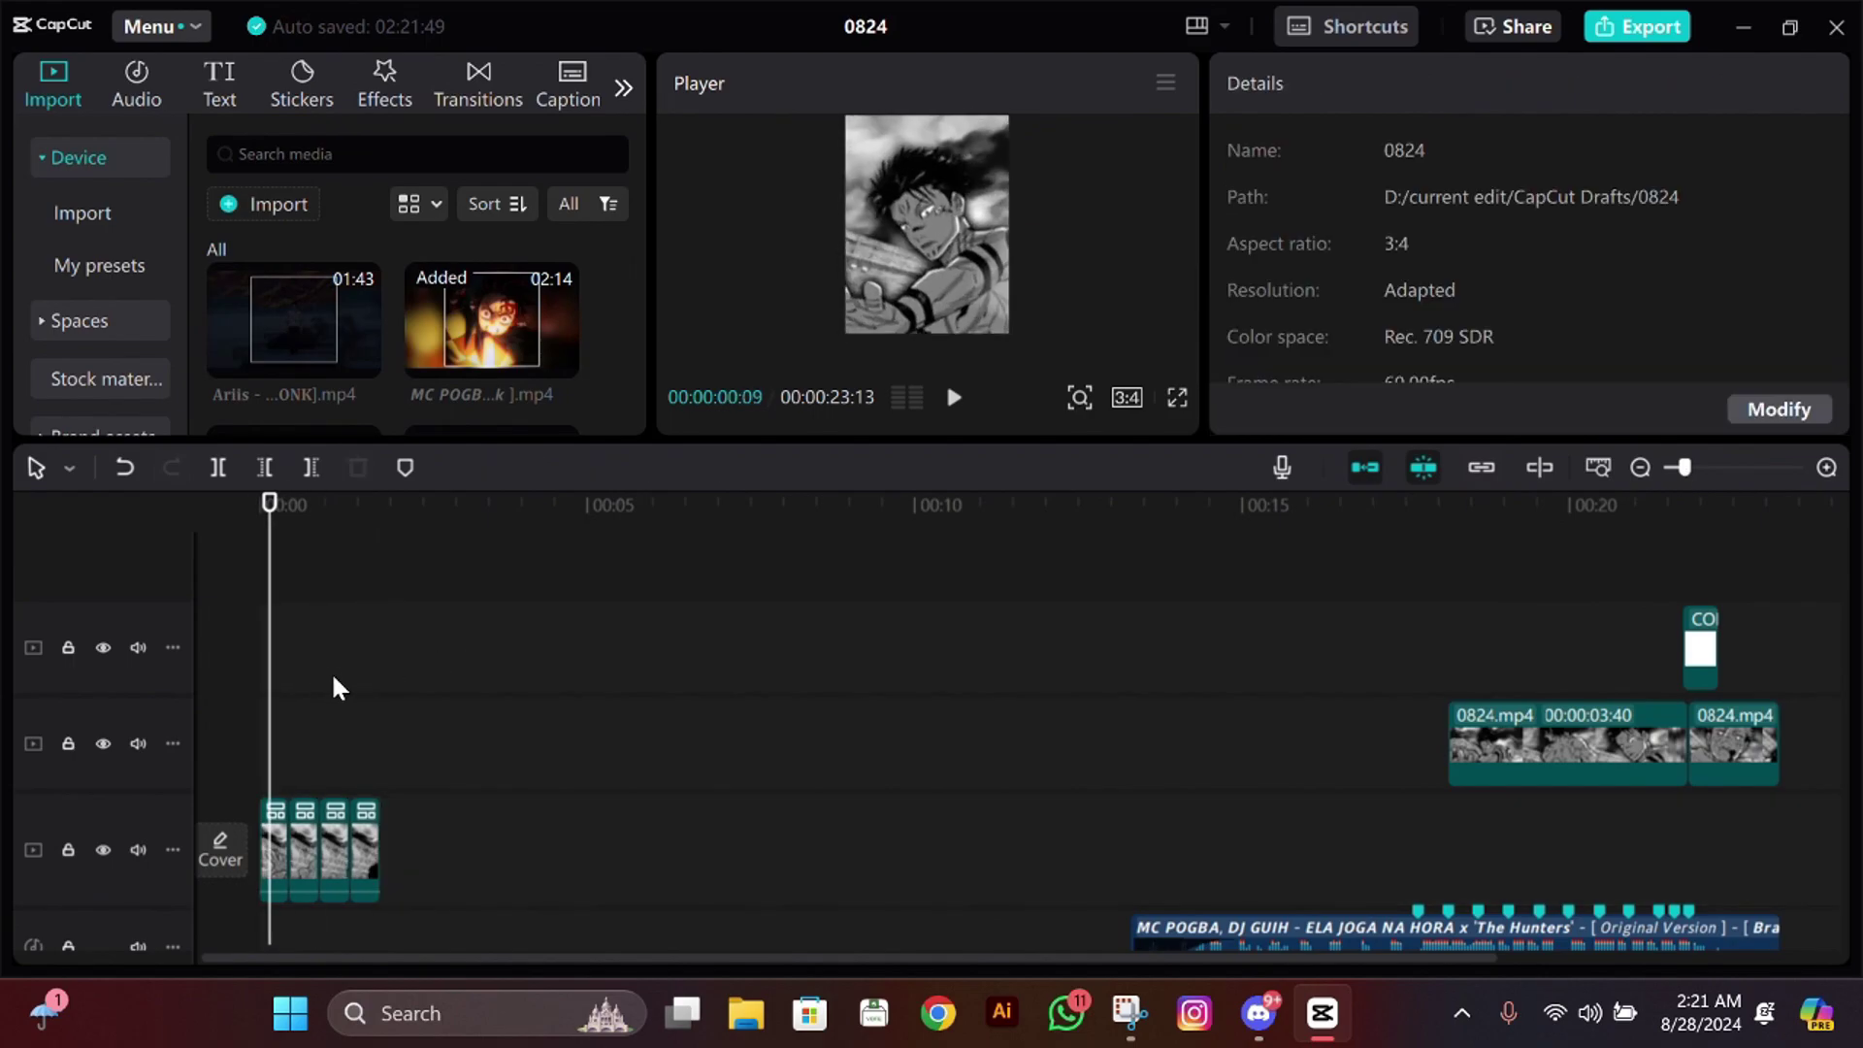
click(260, 693)
key(space)
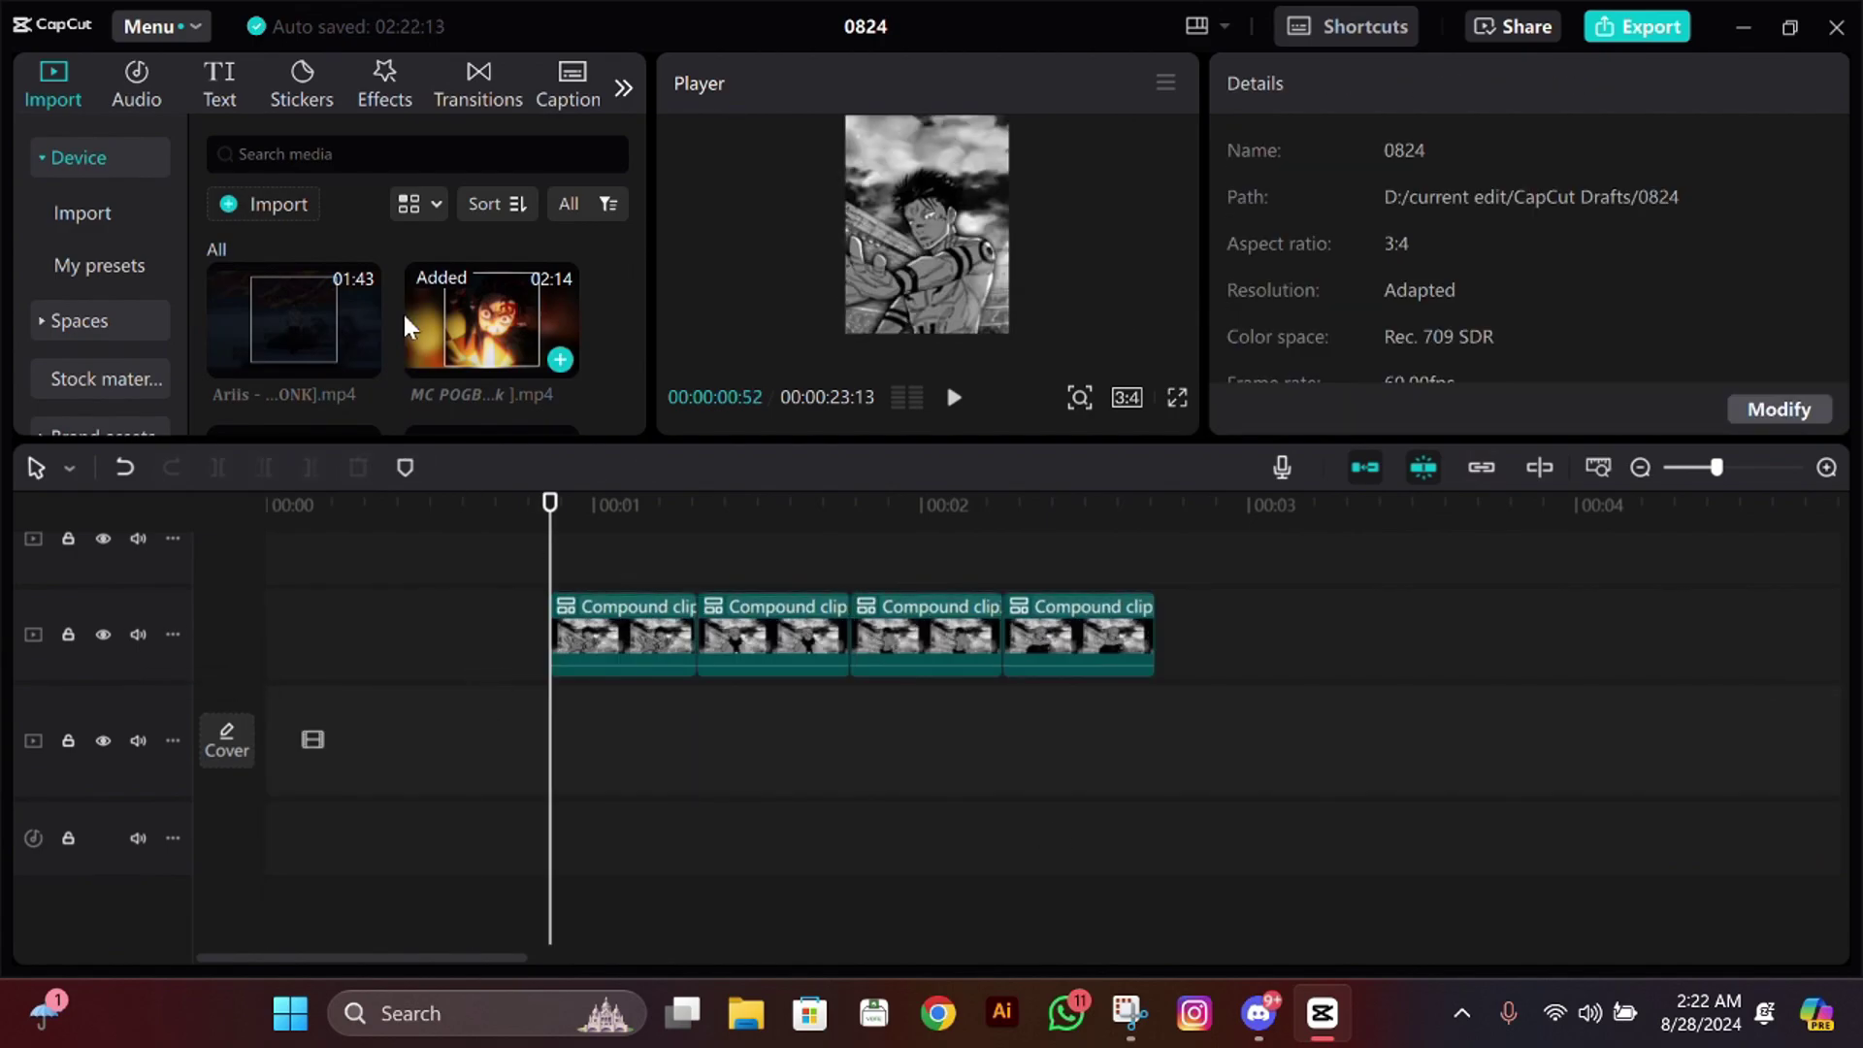
- Search the video effects for "silver" and try to place Silver Print on the timeline
click(388, 77)
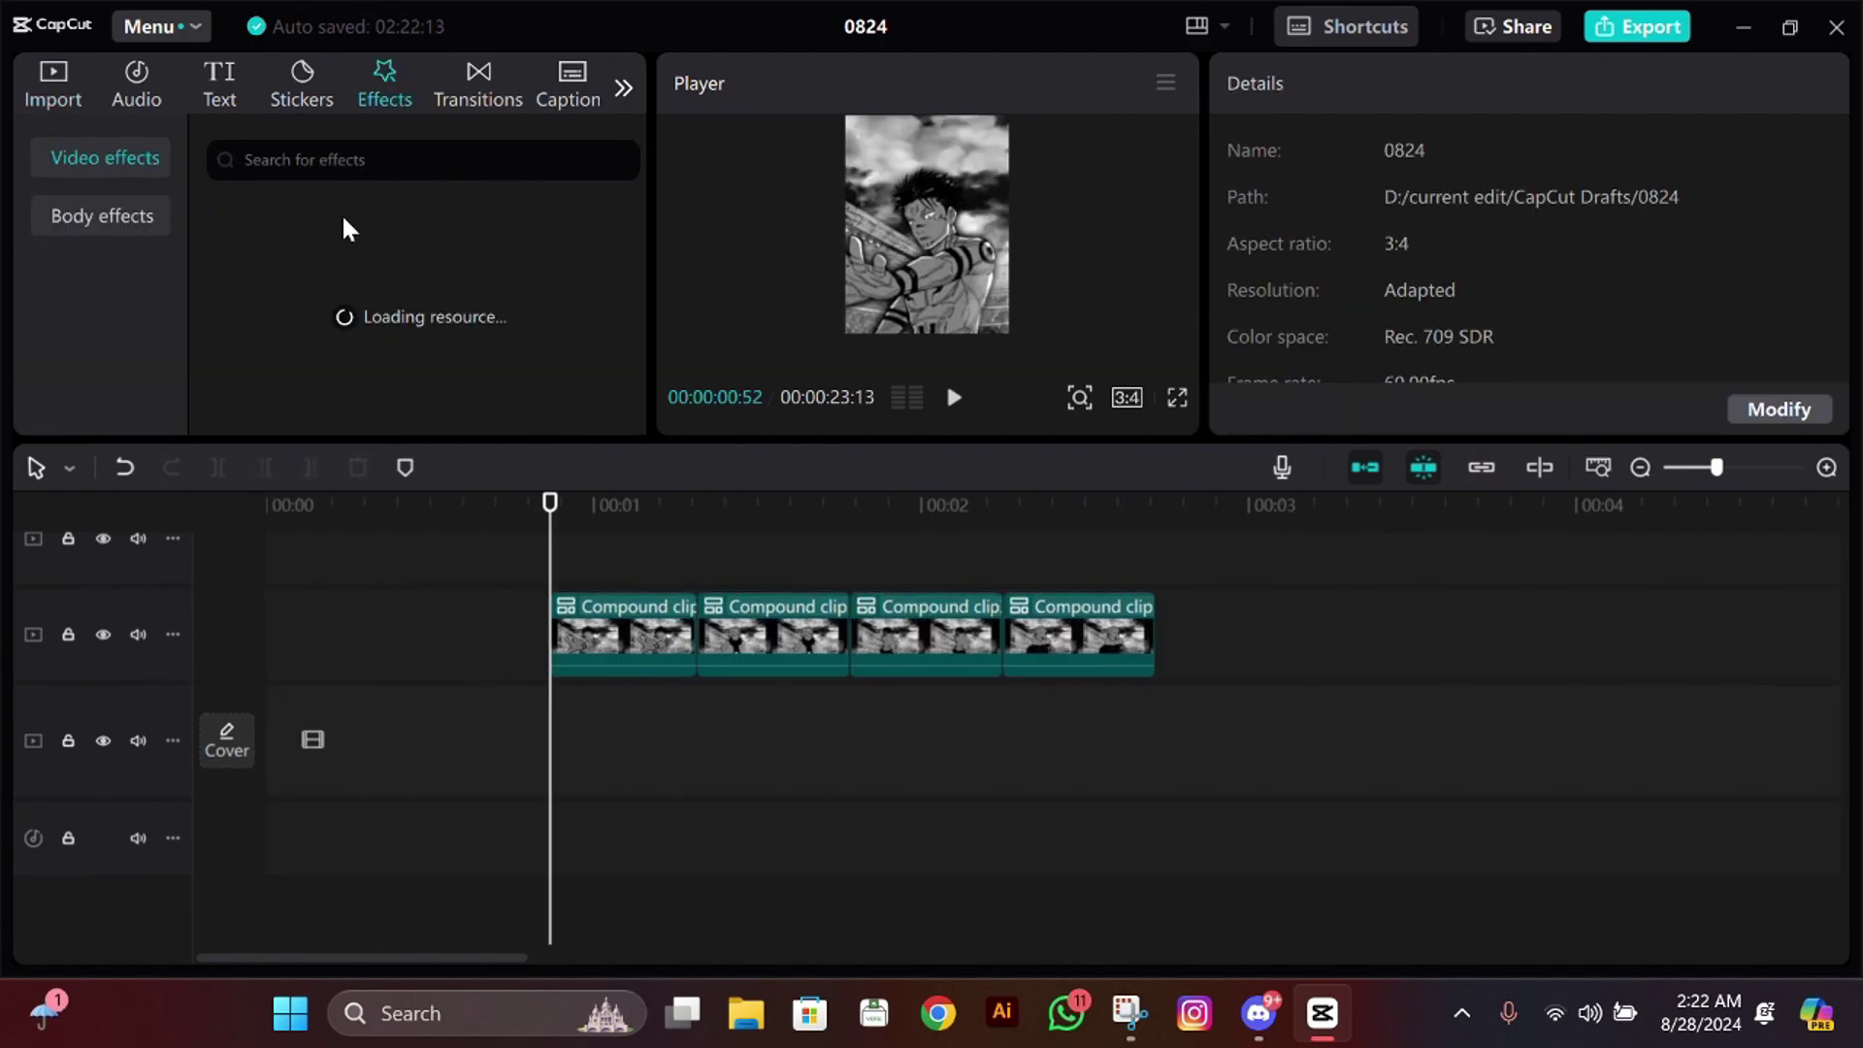
click(368, 158)
text(silver)
key(Return)
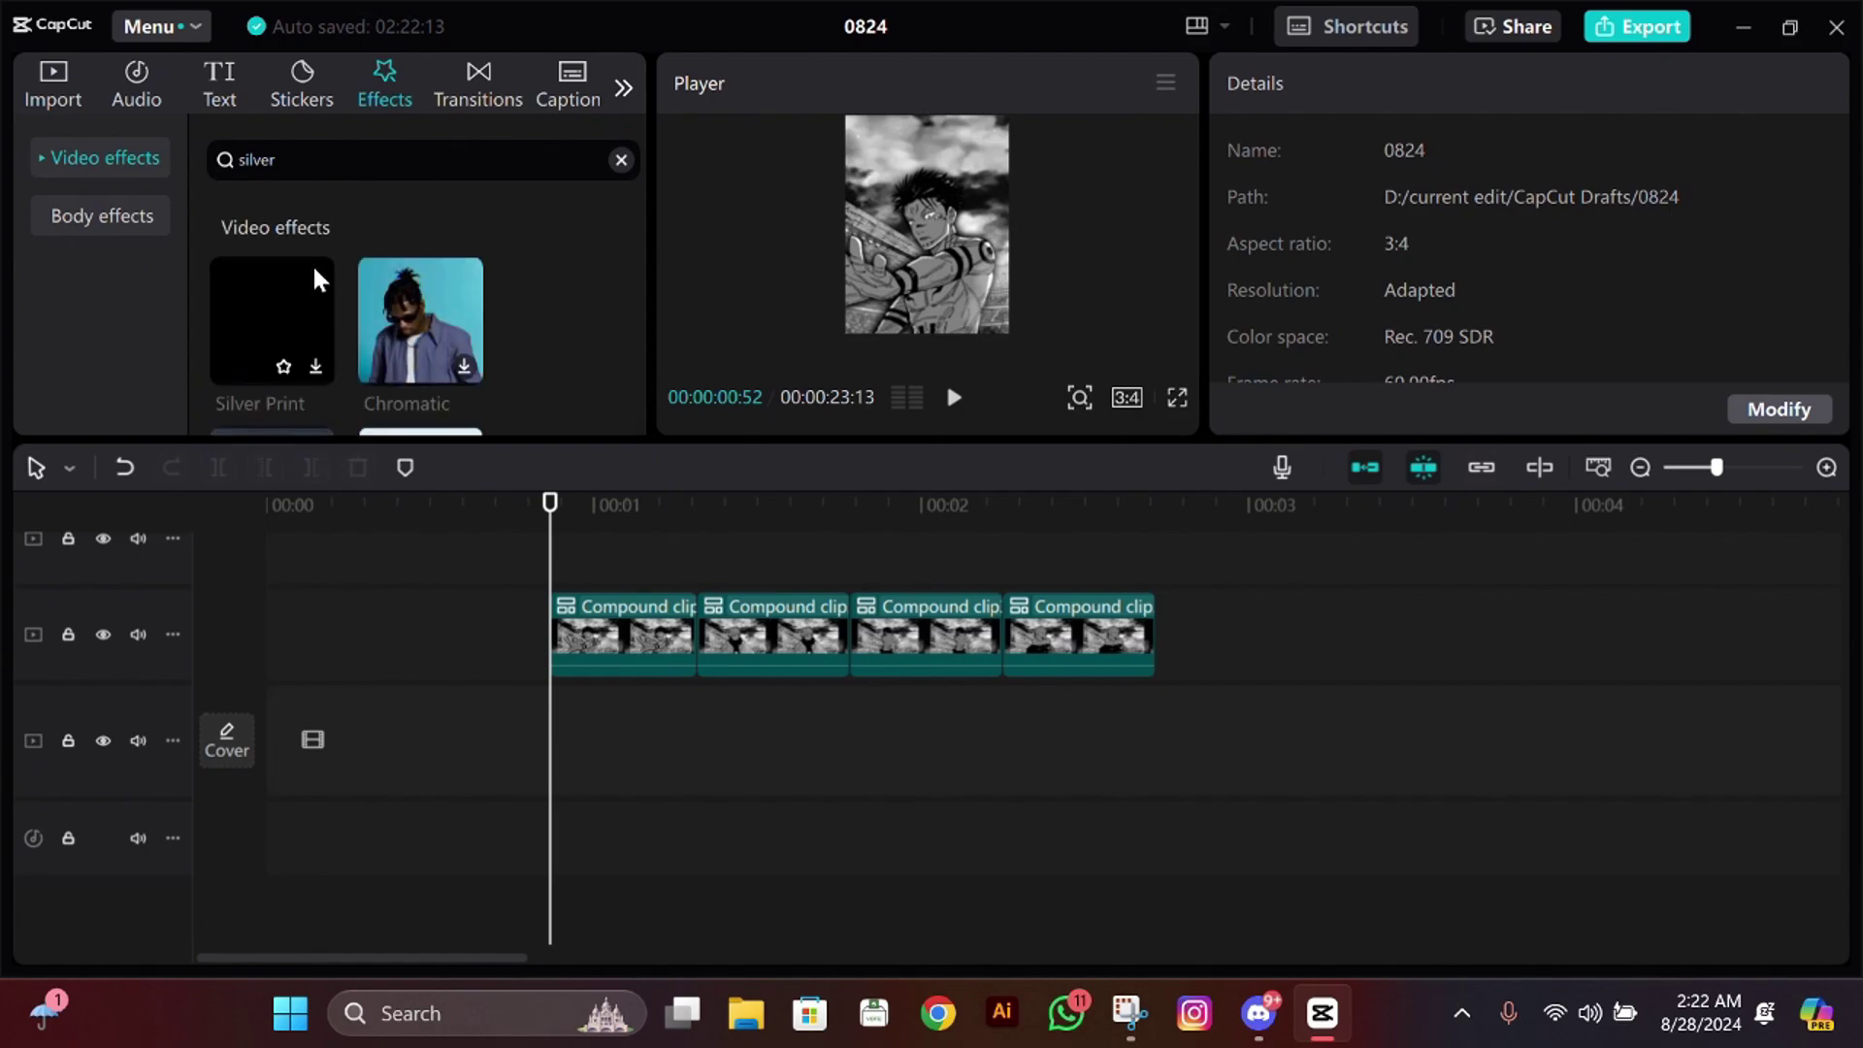
drag(295, 308, 627, 752)
- Add the Silver Print effect above the compound clips from the saved preset chab shake 2
click(100, 158)
click(55, 83)
scroll(416, 303, down, 6)
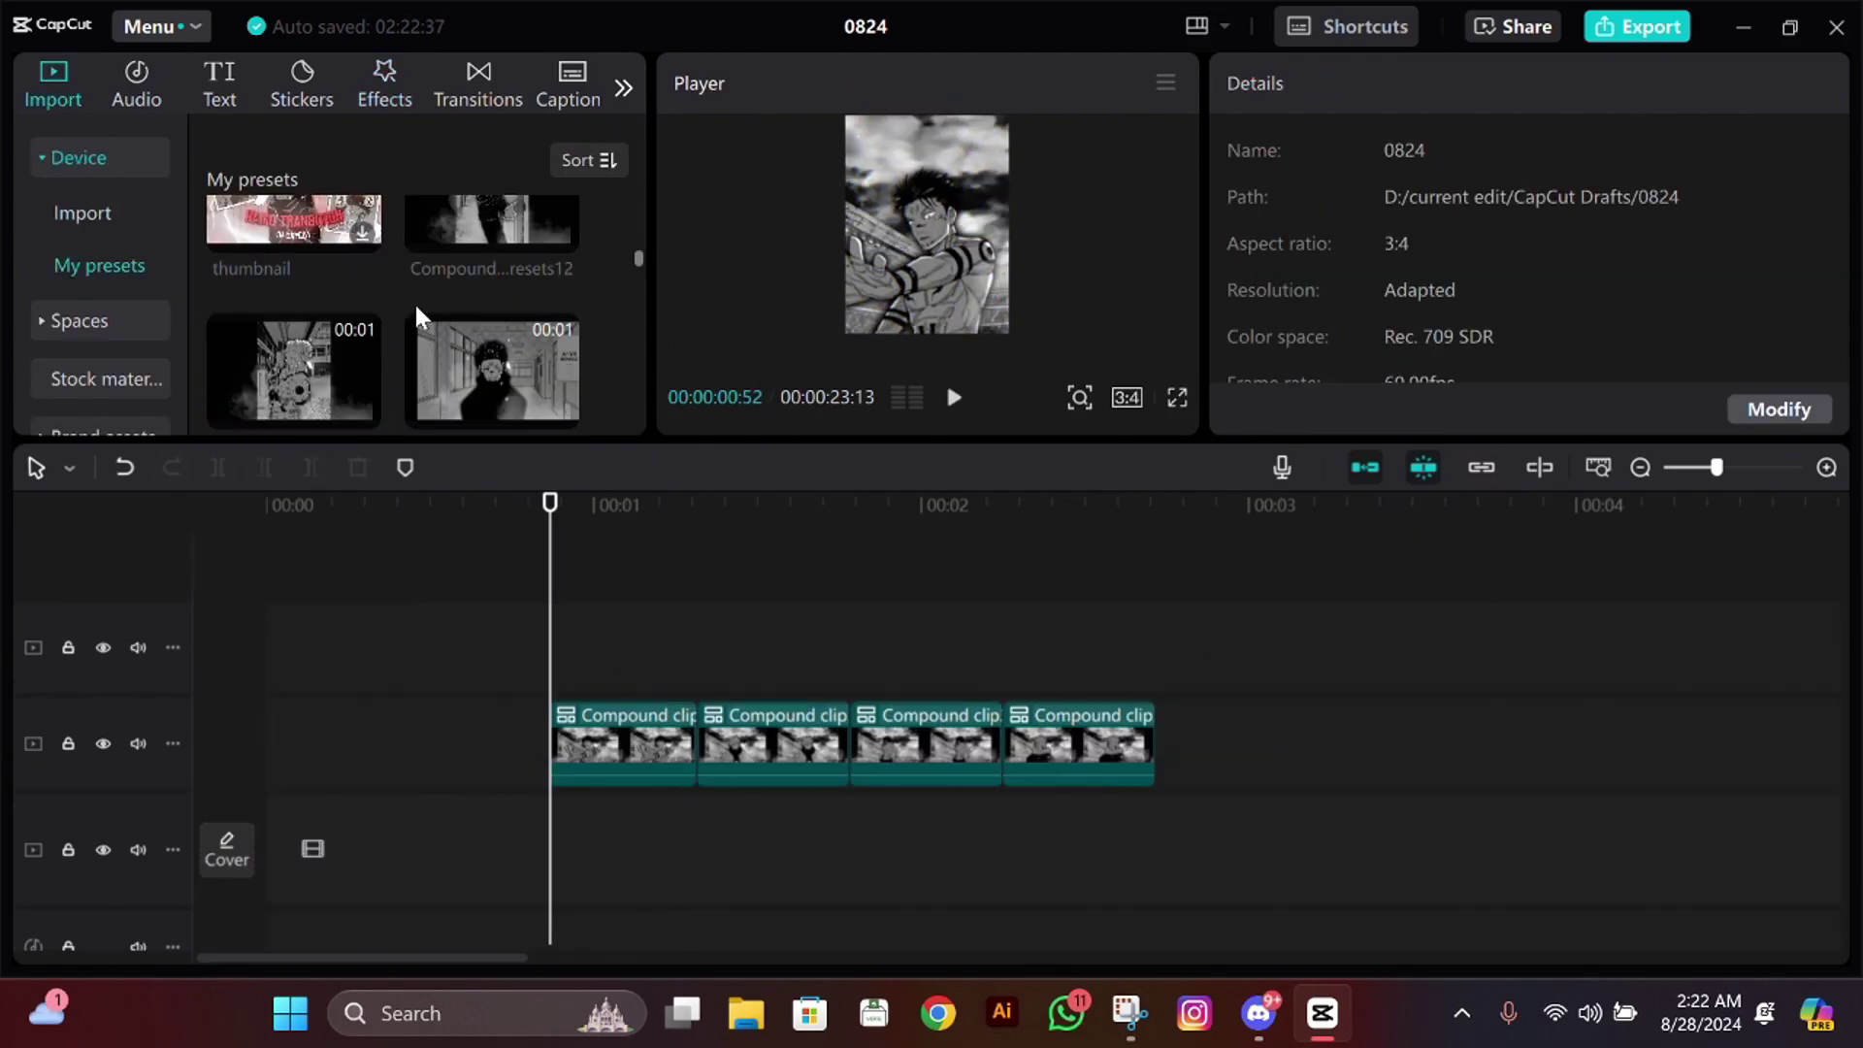
scroll(415, 303, down, 5)
drag(294, 285, 476, 652)
key(ctrl+z)
drag(492, 285, 606, 716)
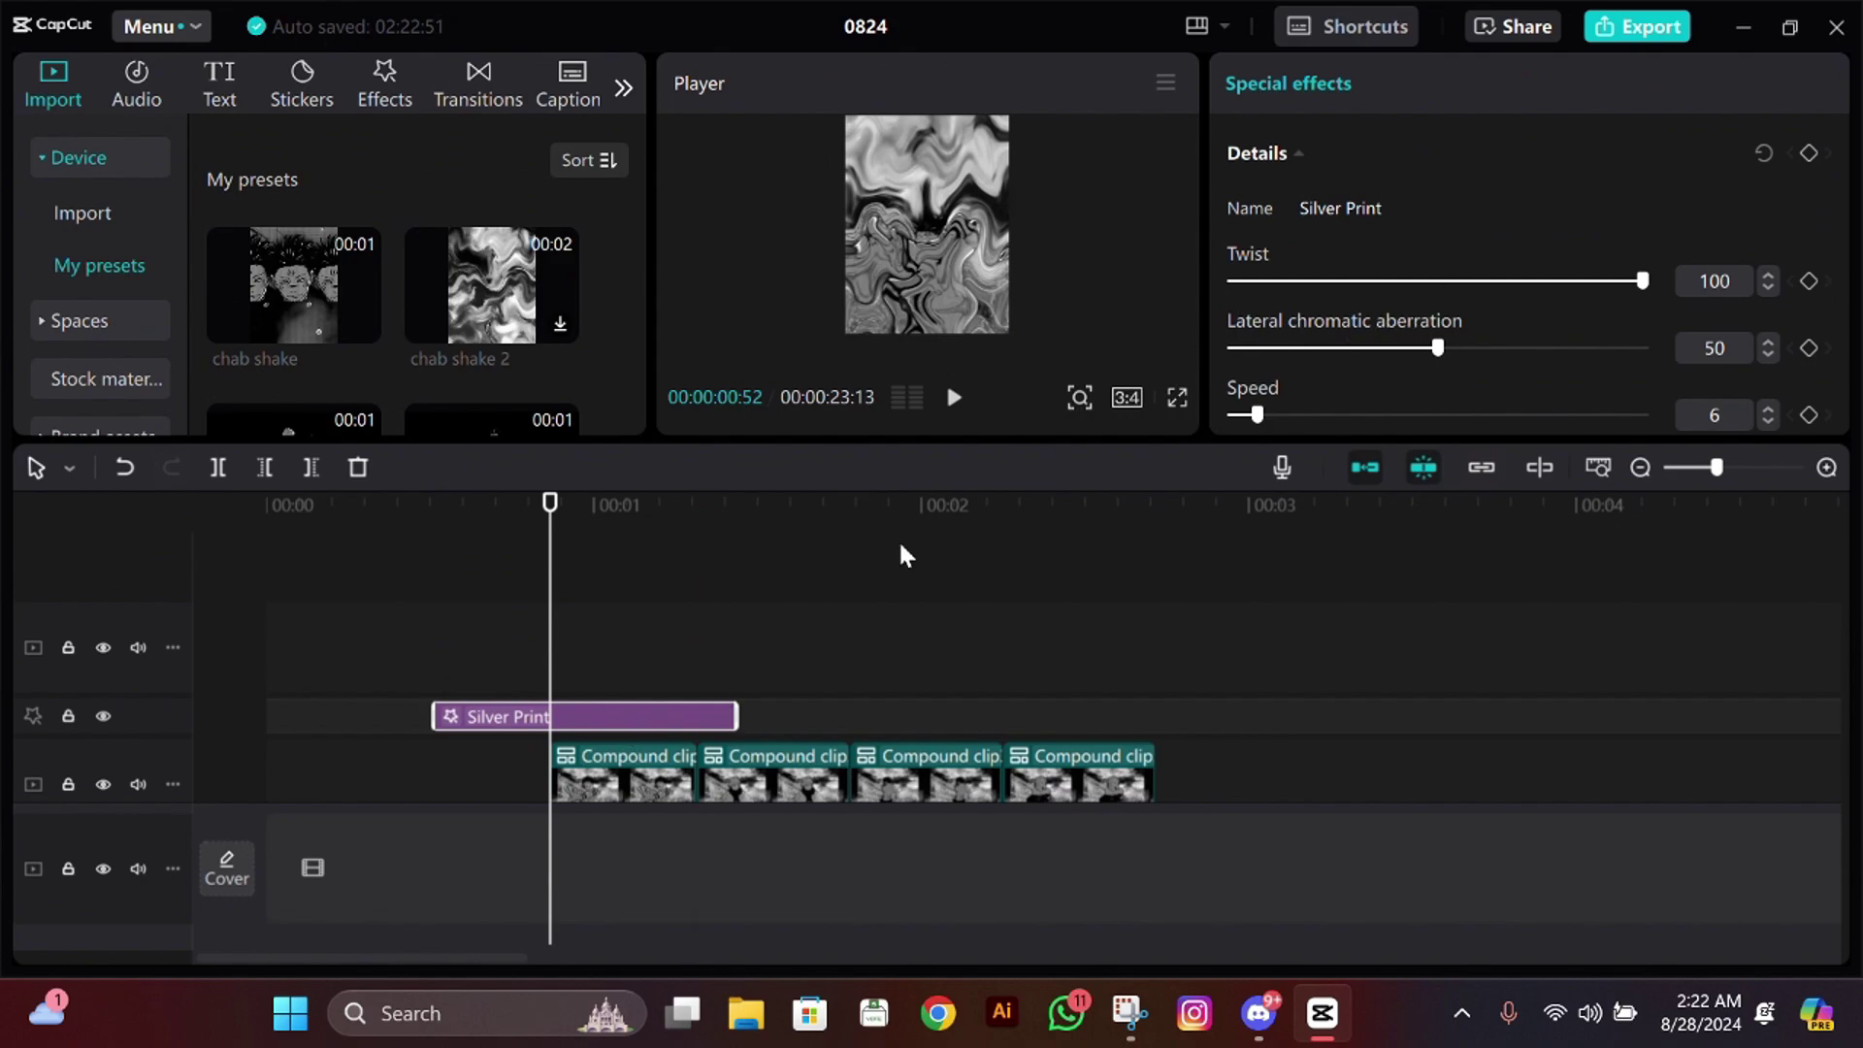
- Set the Silver Print effect's speed to 10 and its texture to 0
scroll(1605, 306, down, 1)
click(1723, 311)
key(Up)
key(Up)
key(Up)
key(Up)
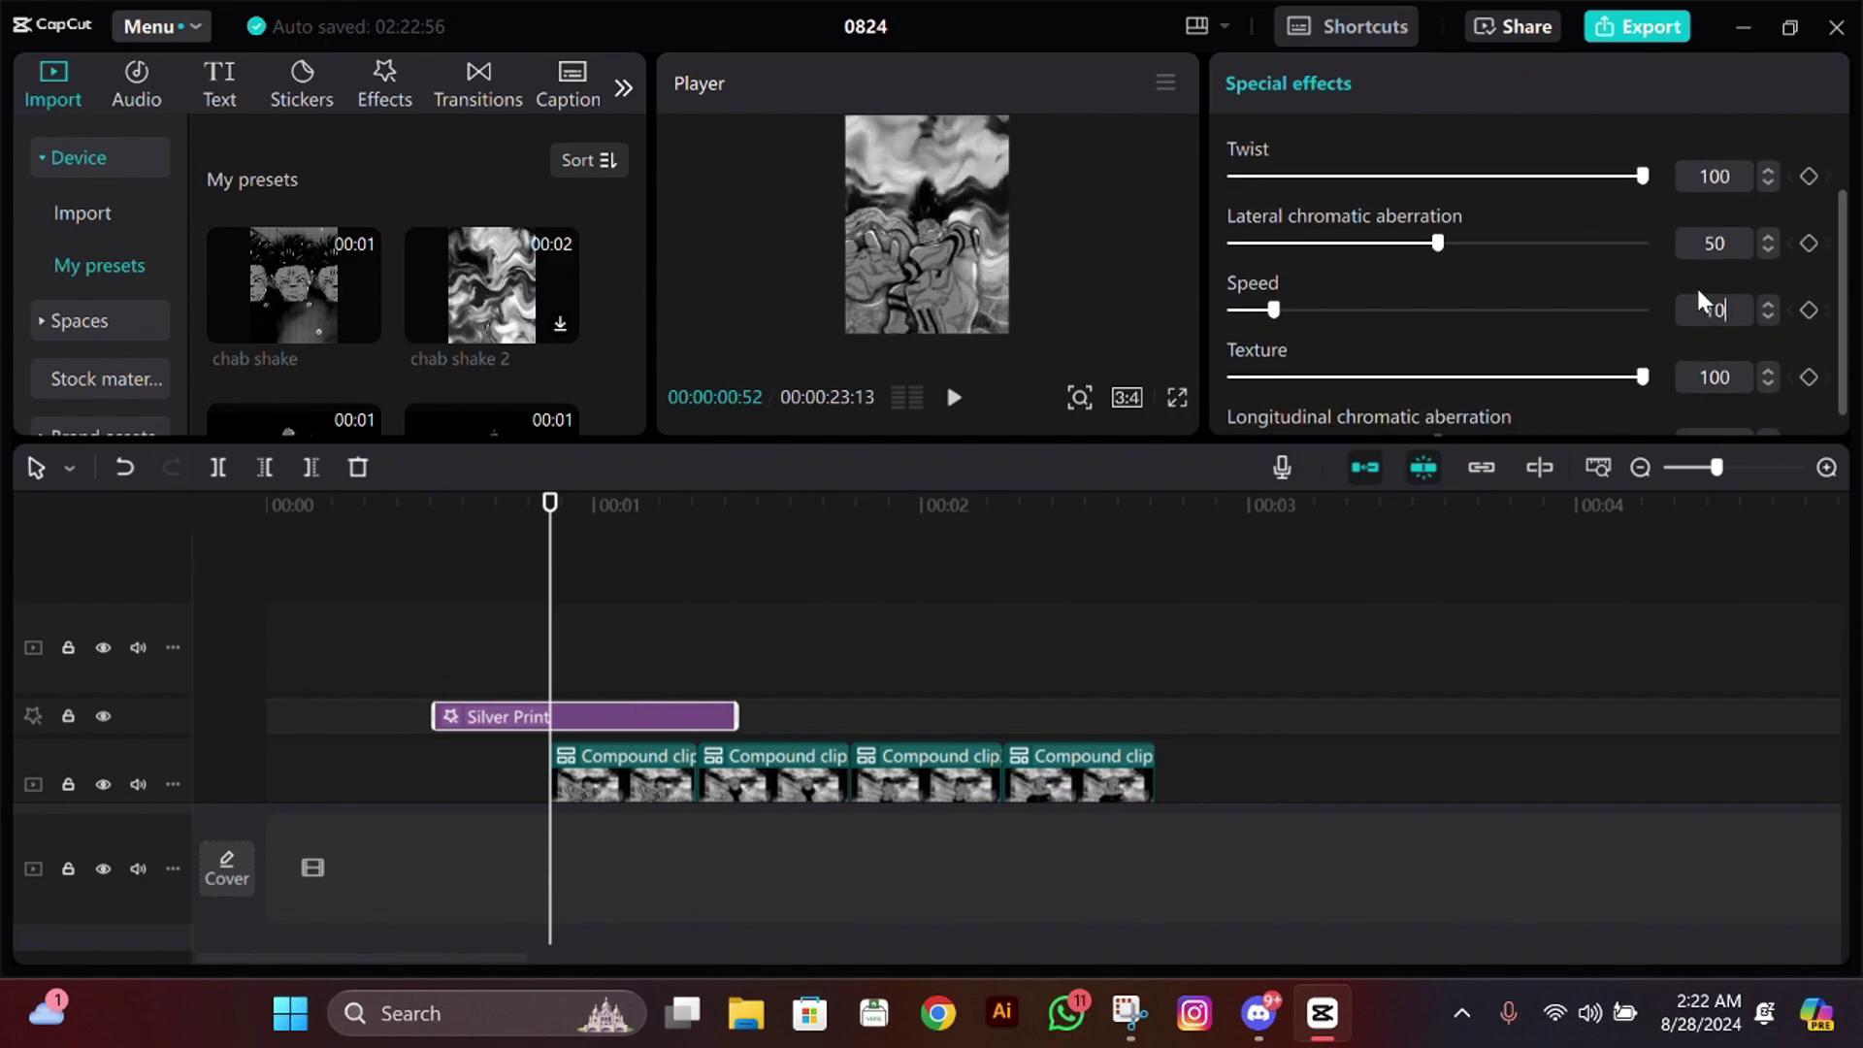
key(Return)
scroll(1442, 329, down, 3)
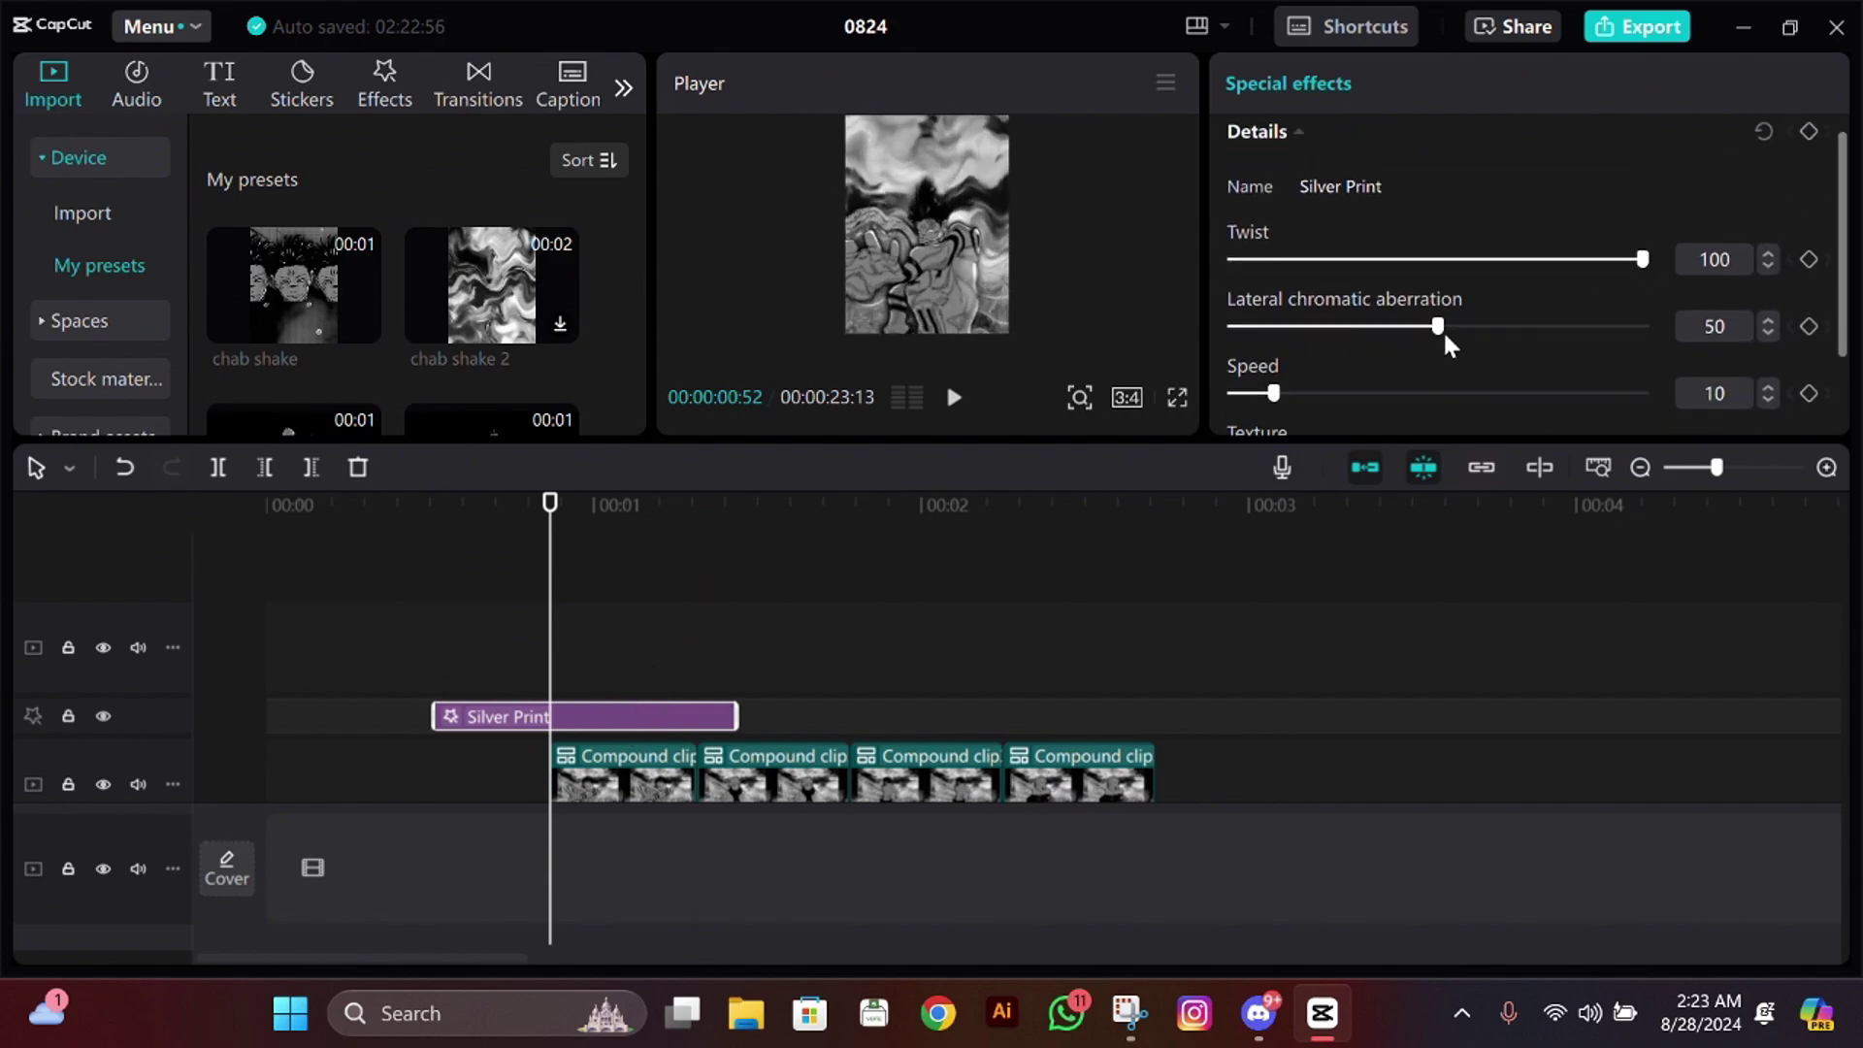
drag(1641, 352, 1213, 356)
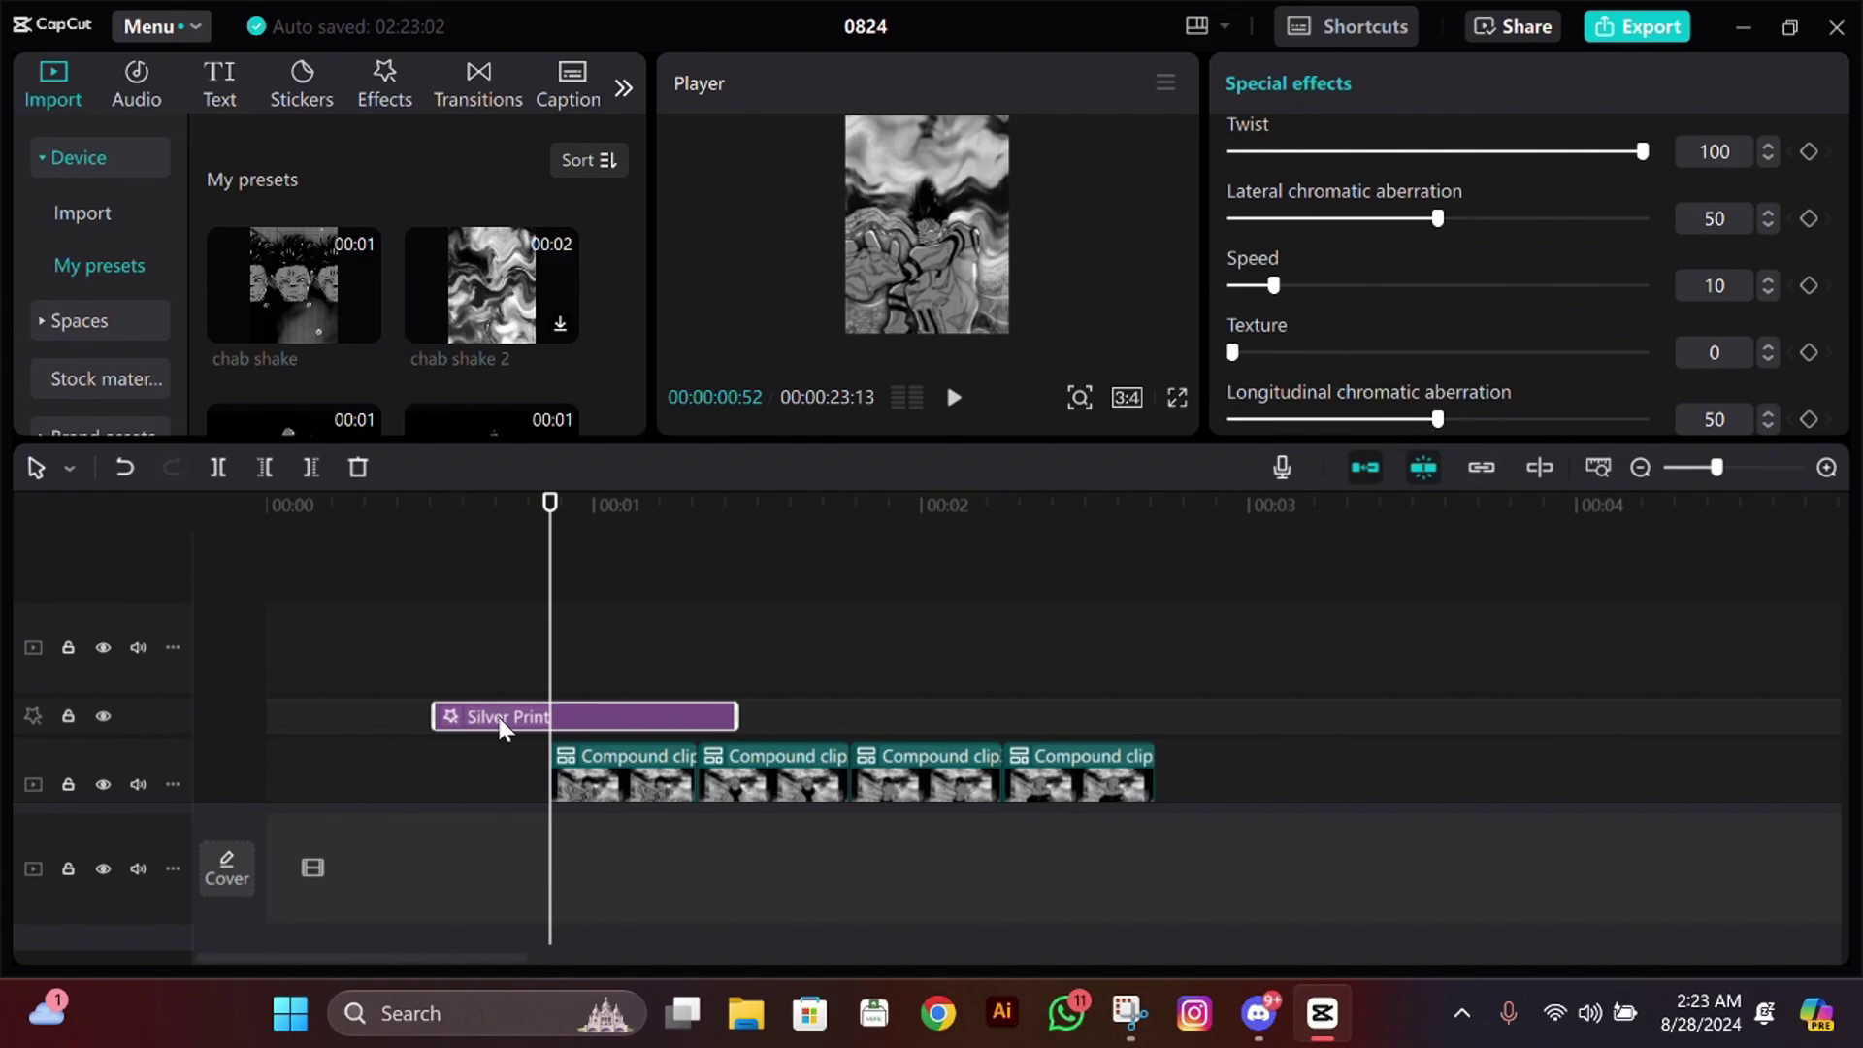
- Move the Silver Print effect to a higher track so it starts with the first compound clip and spans the first two clips
drag(502, 722, 791, 723)
drag(749, 726, 487, 711)
drag(1716, 467, 1729, 467)
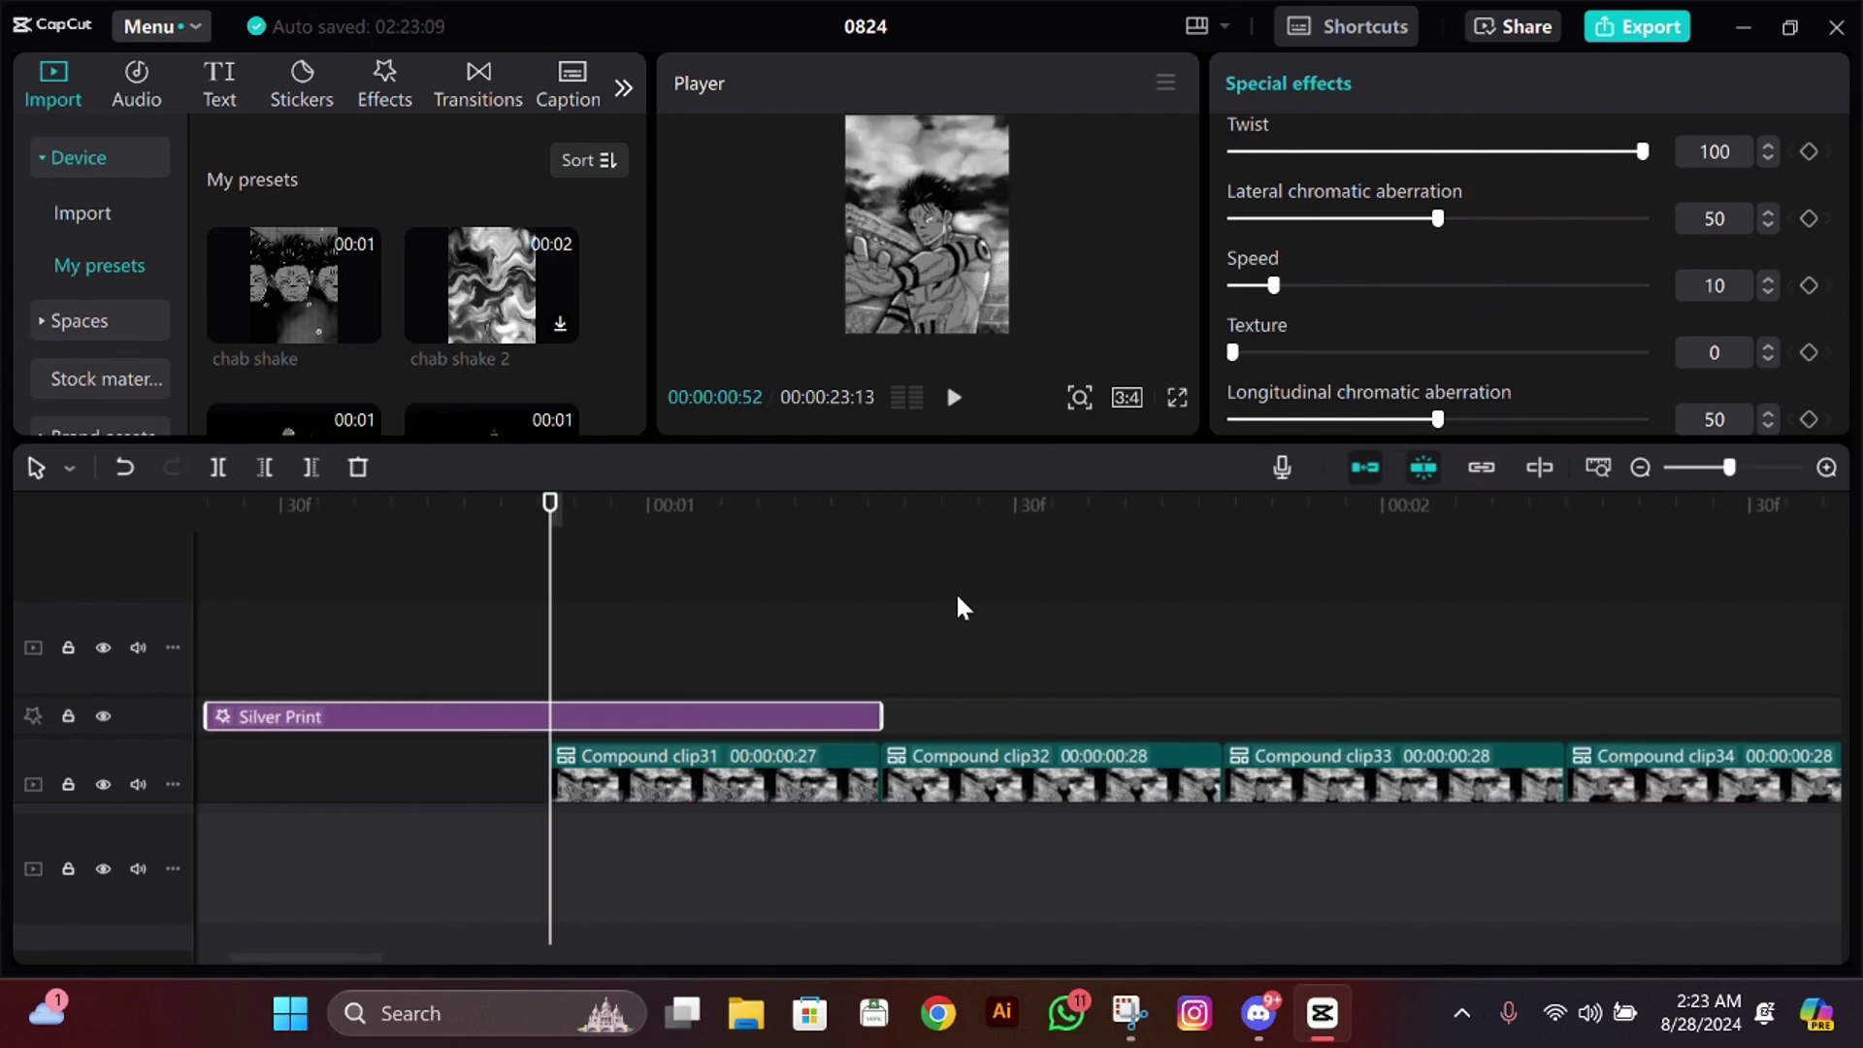
scroll(794, 667, down, 1)
drag(789, 675, 1046, 587)
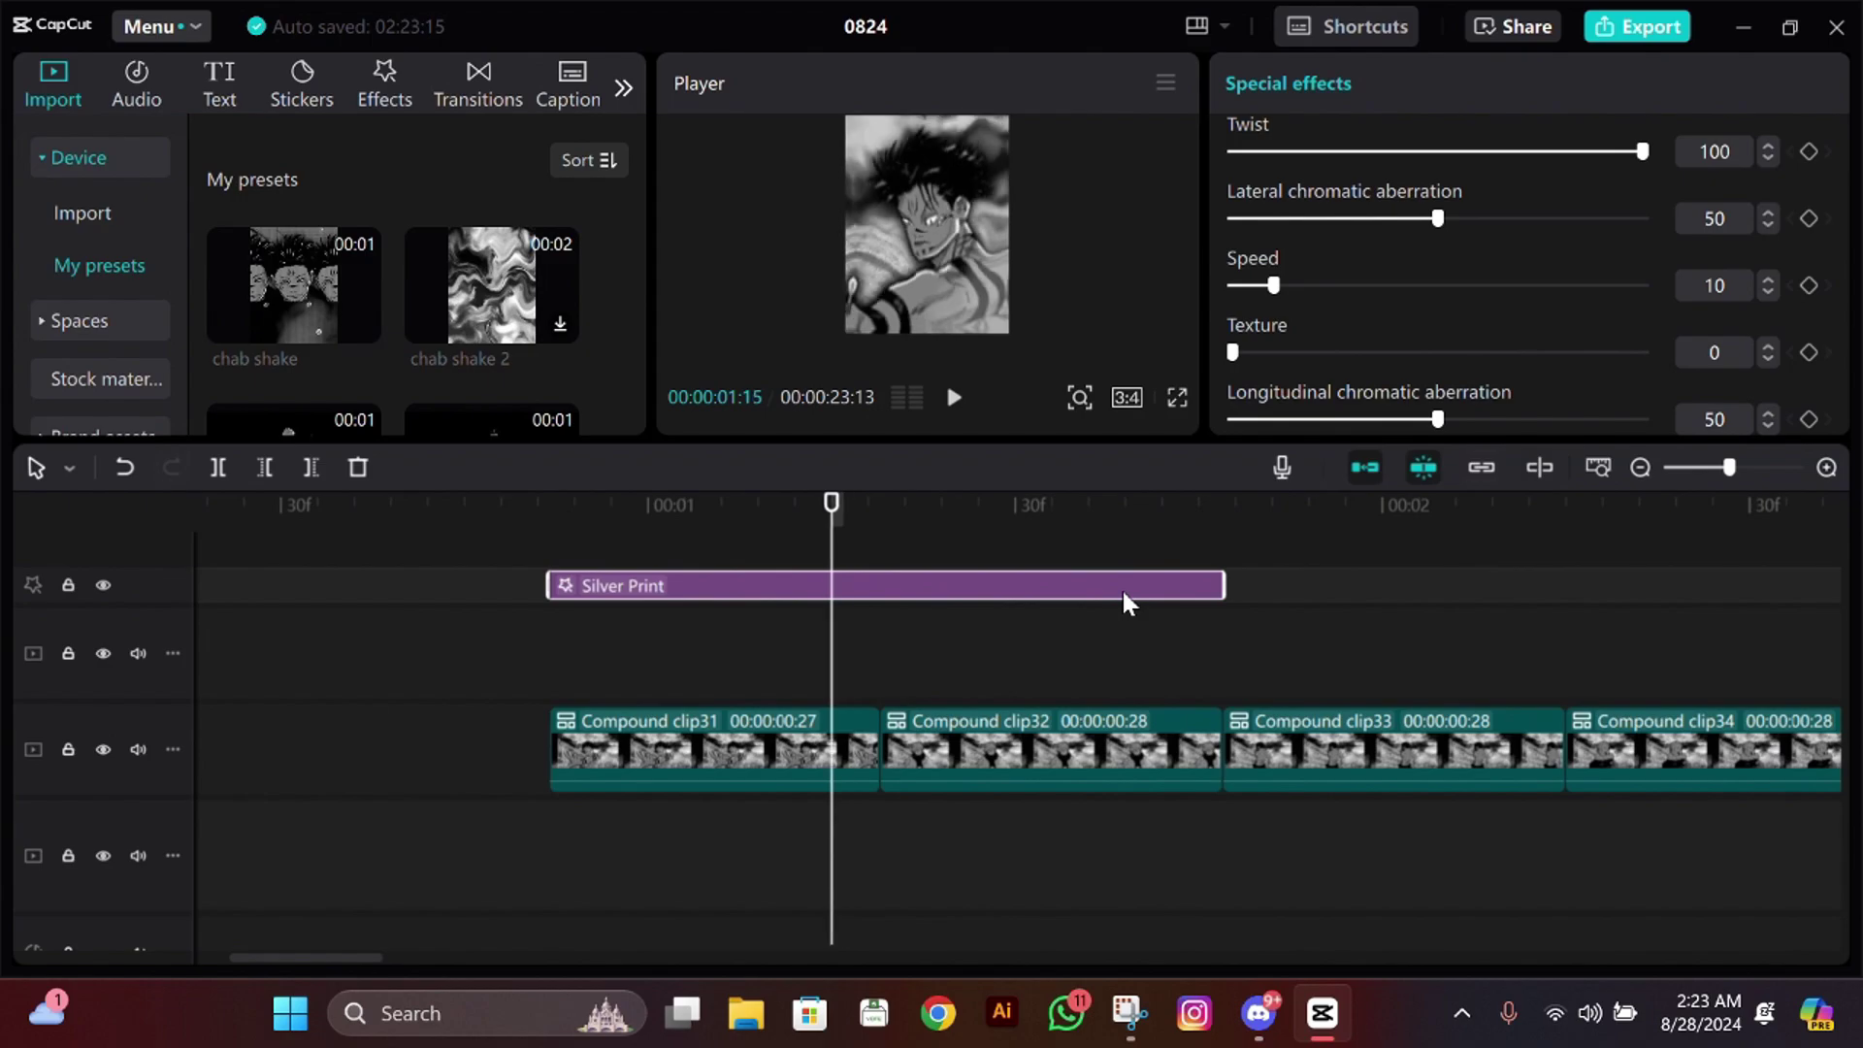
- Shift the Silver Print effect about 5 frames later so it starts just after the first compound clip begins
drag(1068, 587, 1097, 582)
key(Left)
key(Left)
key(Right)
key(Right)
key(Right)
key(Right)
key(Right)
key(Right)
key(Right)
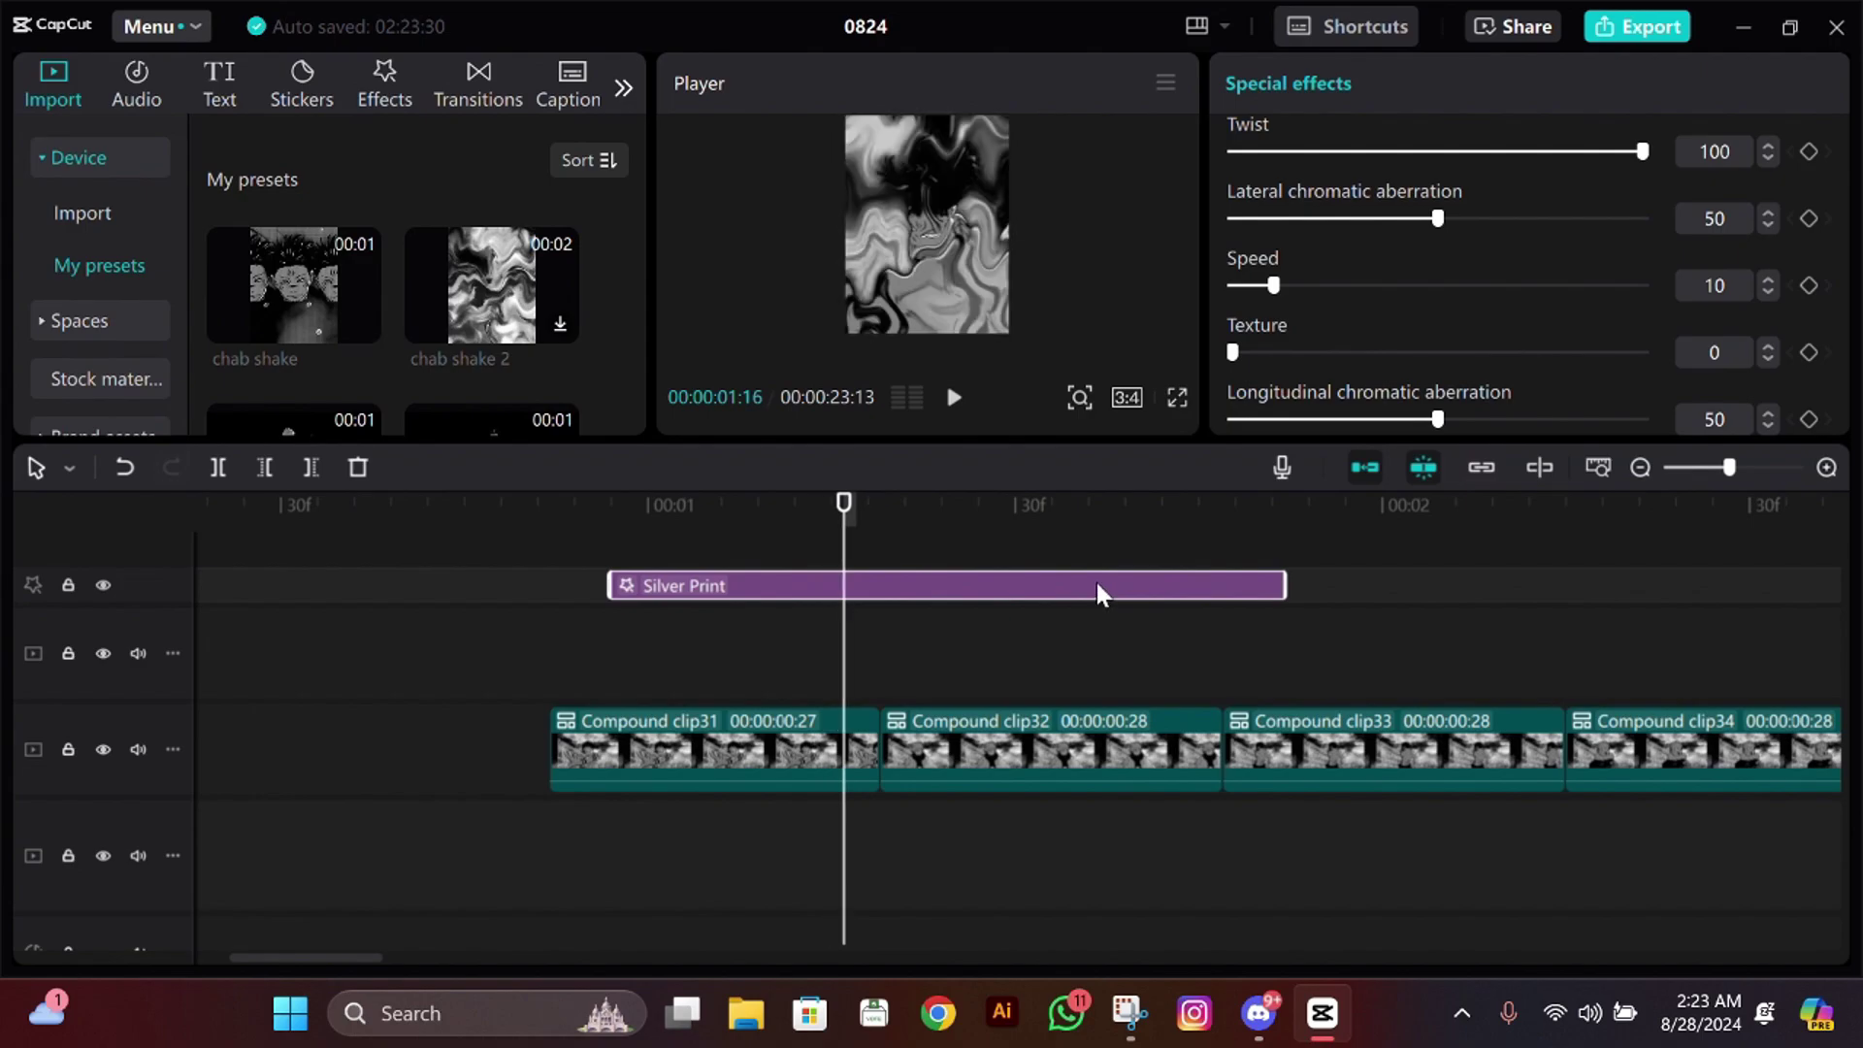
- Trim the end of the Silver Print effect to where the second compound clip ends
key(Right)
key(Right)
key(Right)
key(Right)
key(Right)
key(Right)
key(Right)
key(Right)
key(Right)
key(Right)
key(Right)
key(Right)
key(Right)
key(Right)
key(Right)
key(Right)
key(Right)
key(Right)
key(Right)
key(Right)
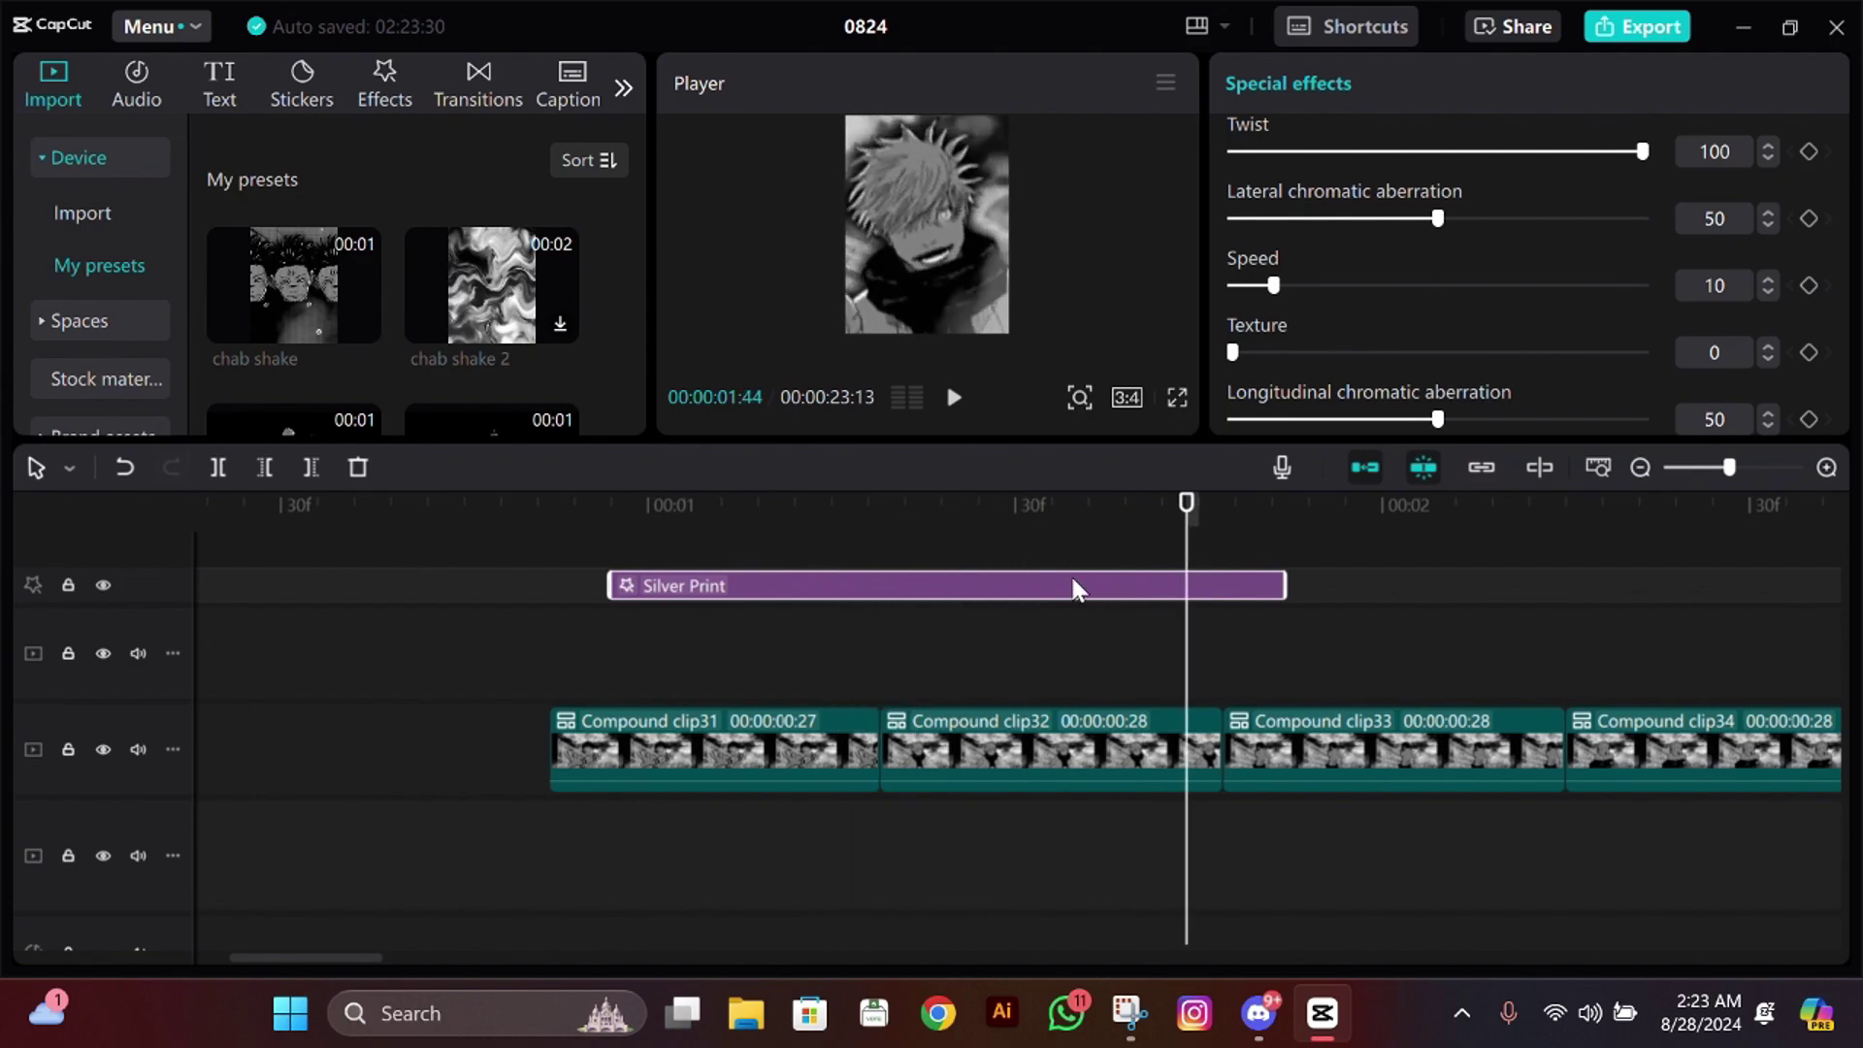
key(w)
- Step frame by frame through the first two compound clips to check the Silver Print distortion around their cut
key(Up)
key(Left)
key(Left)
key(Left)
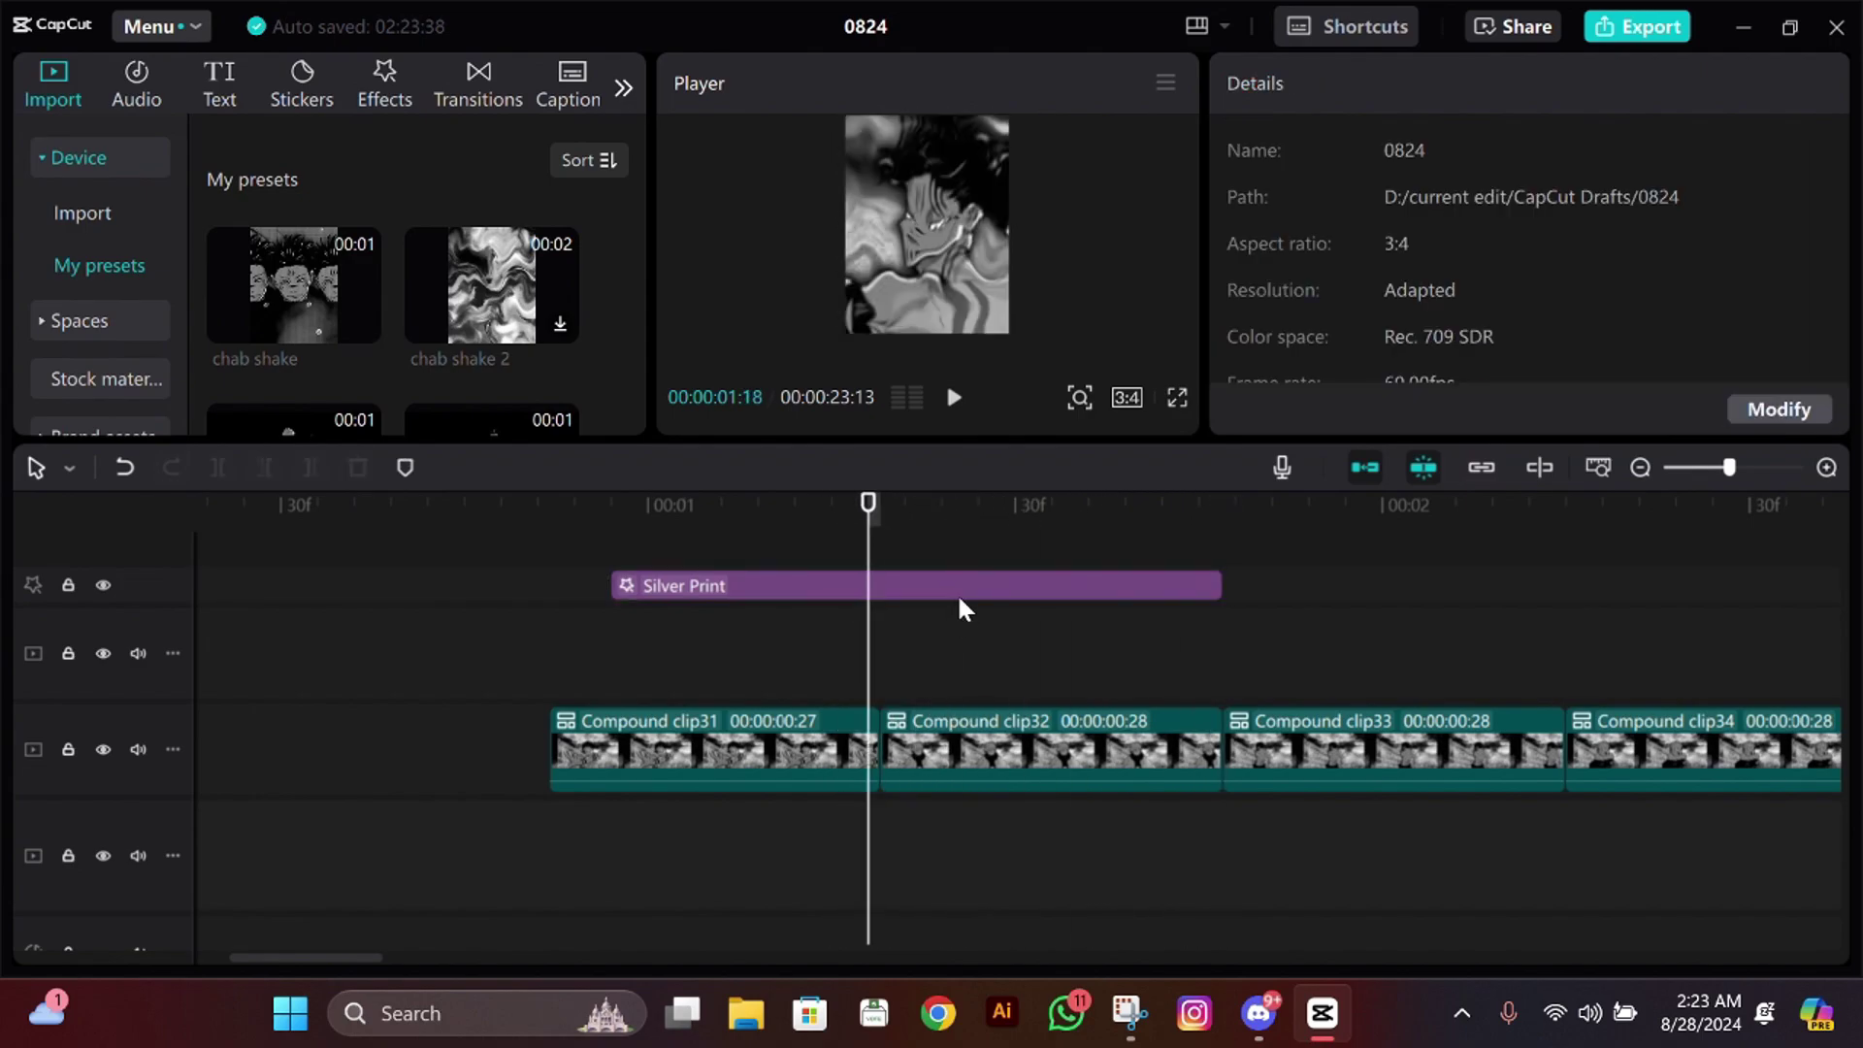
key(Right)
key(Right)
key(Right)
key(Right)
click(969, 587)
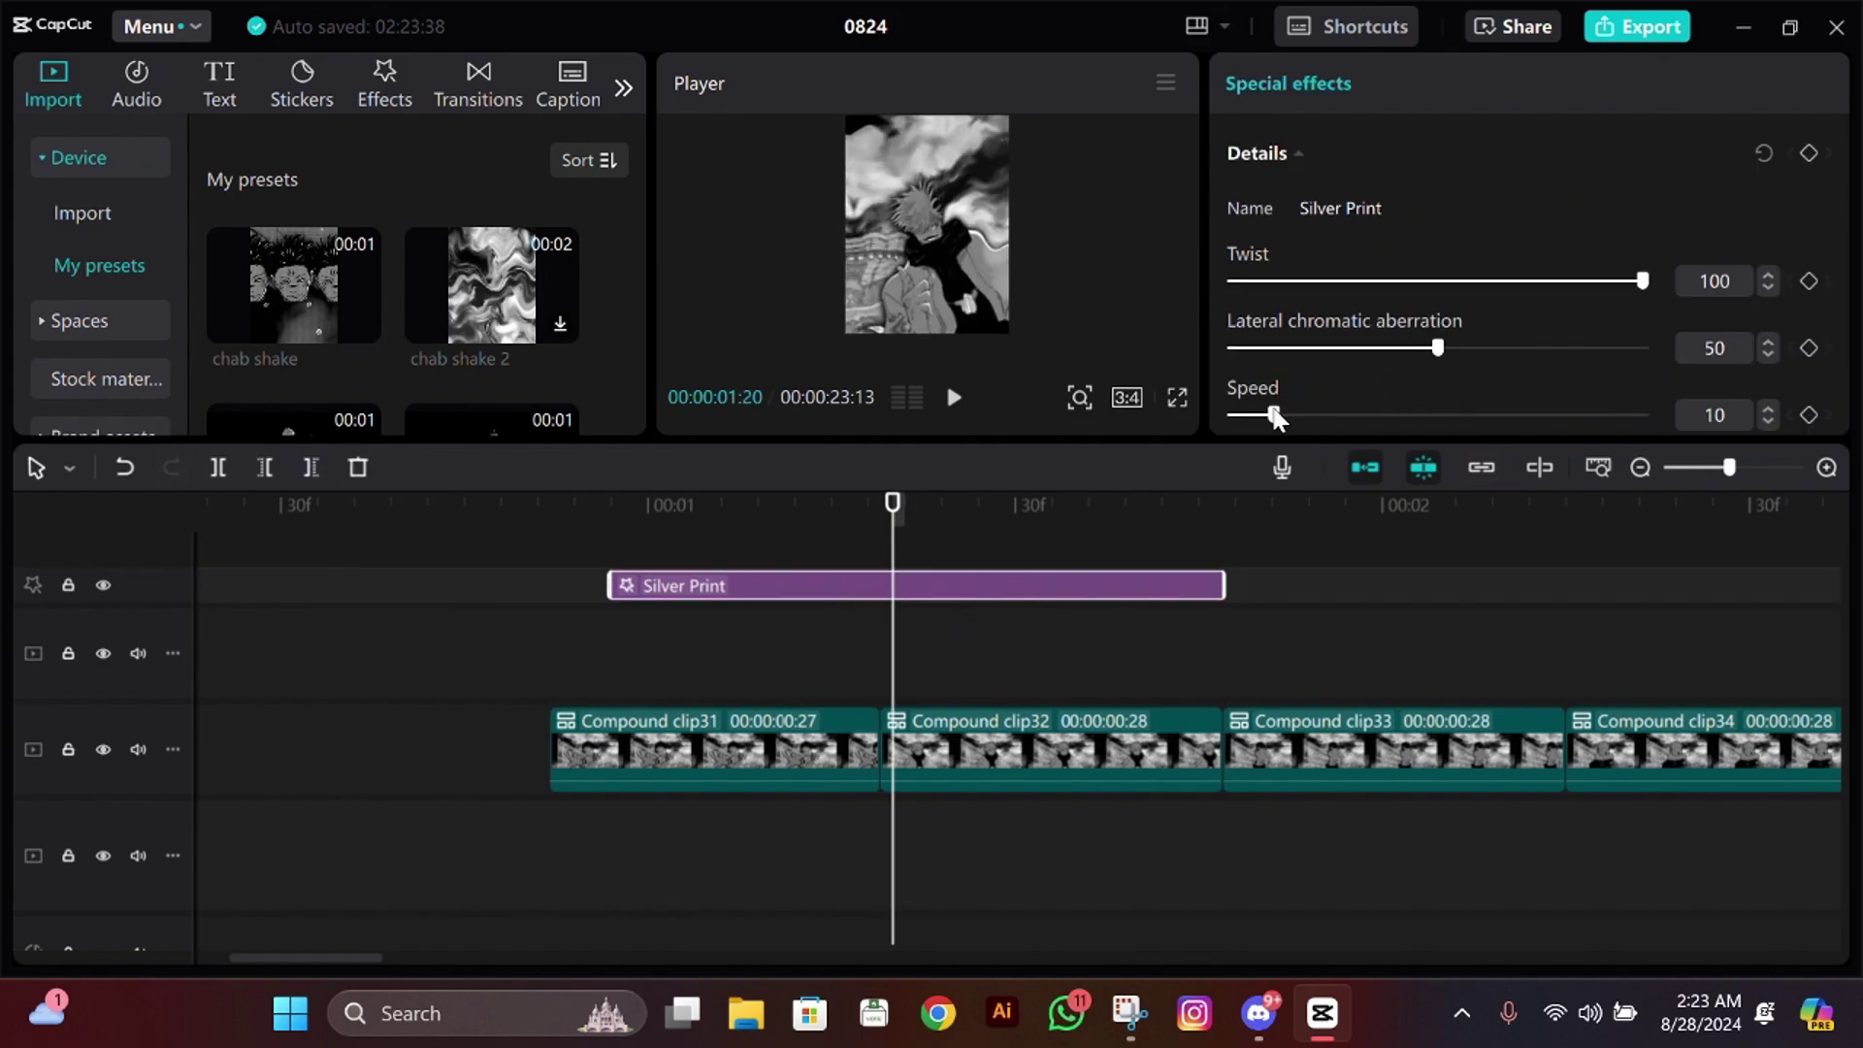
key(Up)
key(Up)
key(Down)
key(Right)
key(Right)
key(Right)
key(Right)
key(Right)
key(Right)
key(Right)
key(Right)
key(Right)
key(Right)
key(Right)
key(Right)
key(Right)
key(Right)
key(Right)
key(Right)
key(Right)
key(Right)
key(Right)
key(Right)
key(Right)
key(Right)
key(Up)
key(Up)
key(Down)
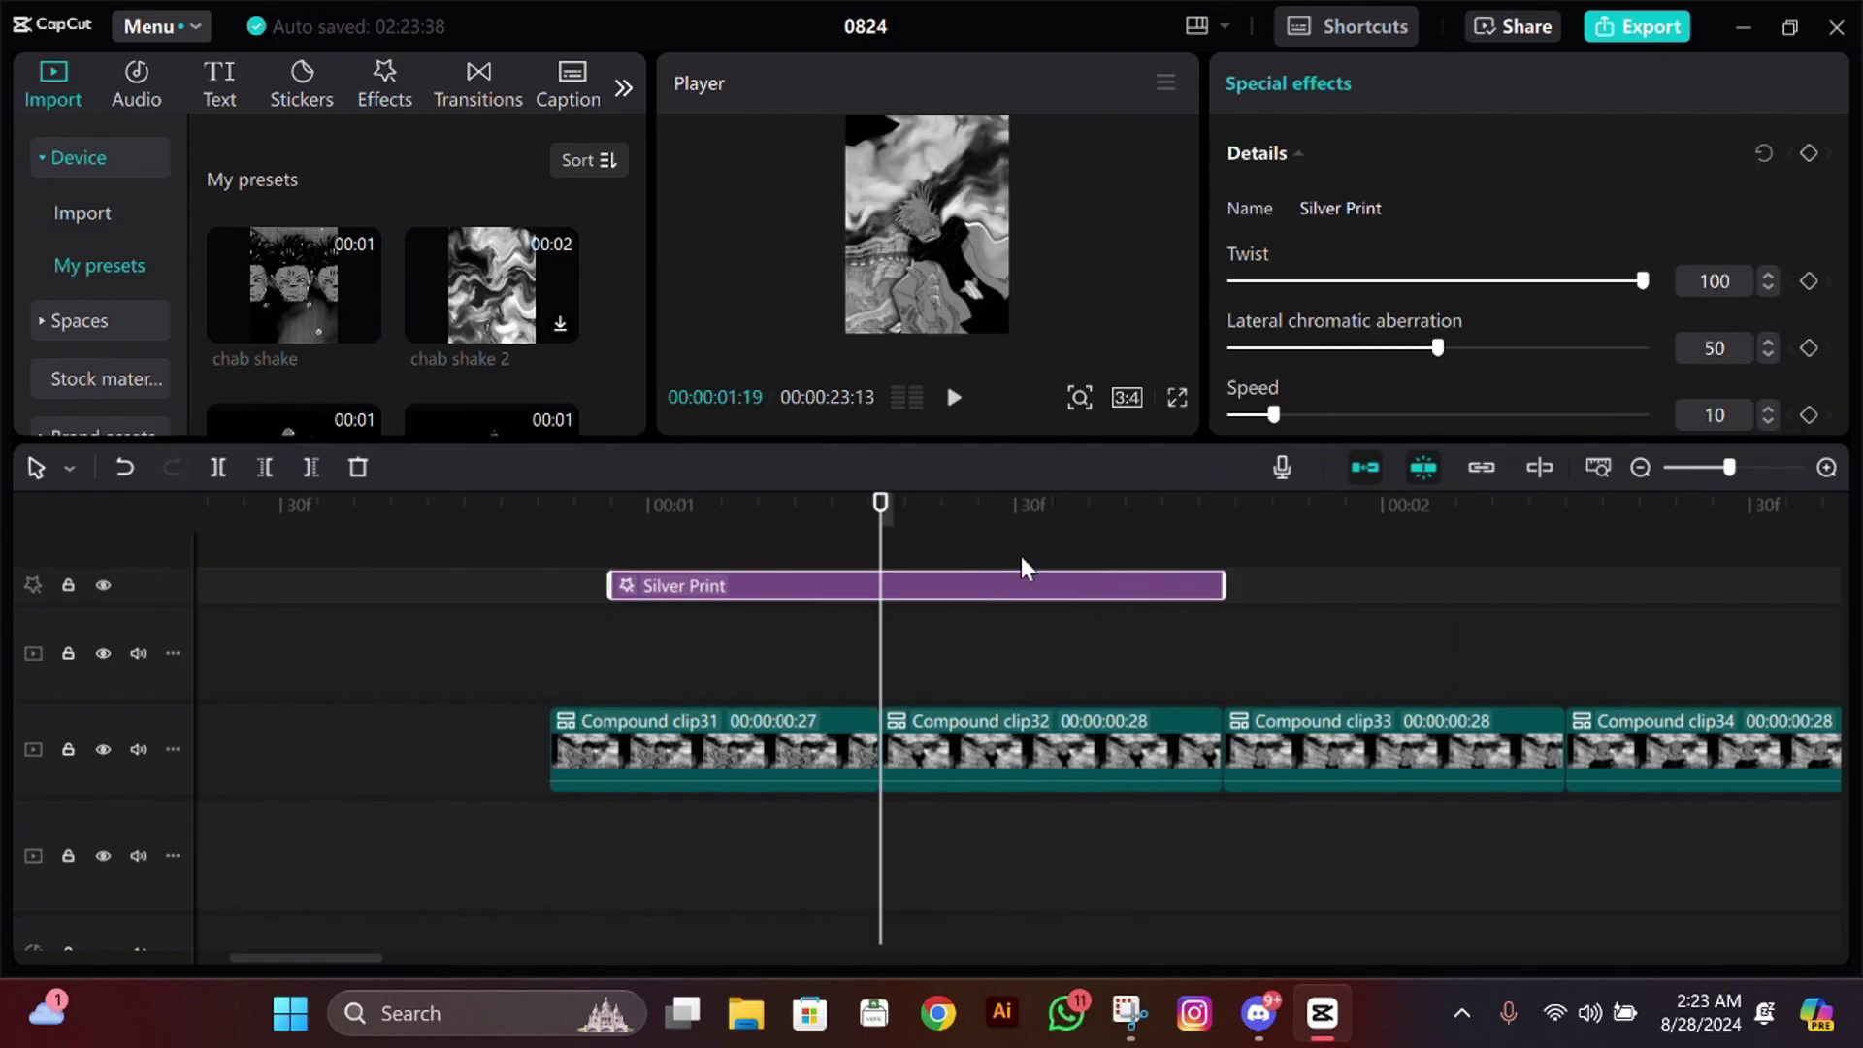
key(Left)
key(Left)
key(Left)
key(Left)
key(Left)
key(Left)
key(Left)
key(Left)
key(Left)
key(Left)
key(Left)
key(Left)
key(Left)
key(Left)
key(Left)
key(Left)
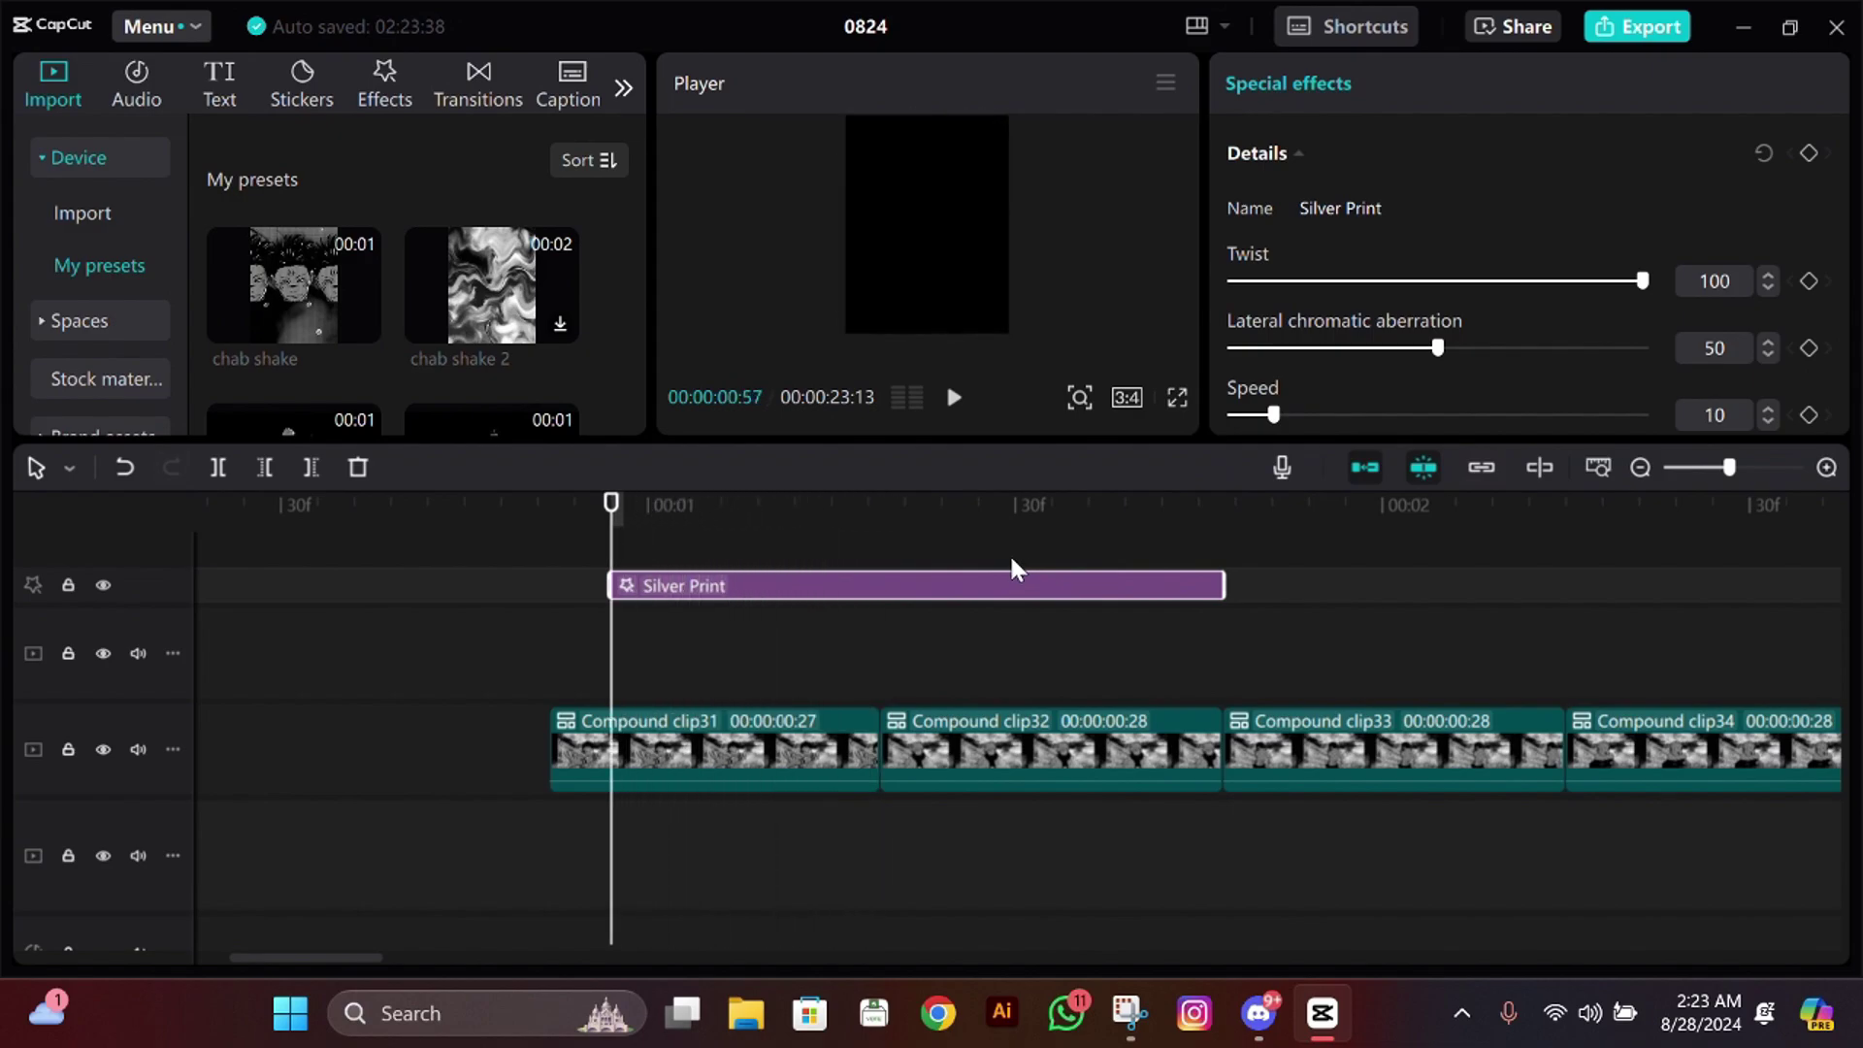
- Reposition the Silver Print effect so it ends exactly where the first compound clip ends
key(Down)
key(Delete)
click(912, 650)
key(Up)
key(Up)
key(Left)
key(Left)
key(Left)
key(Left)
key(Left)
key(Down)
key(Left)
key(Left)
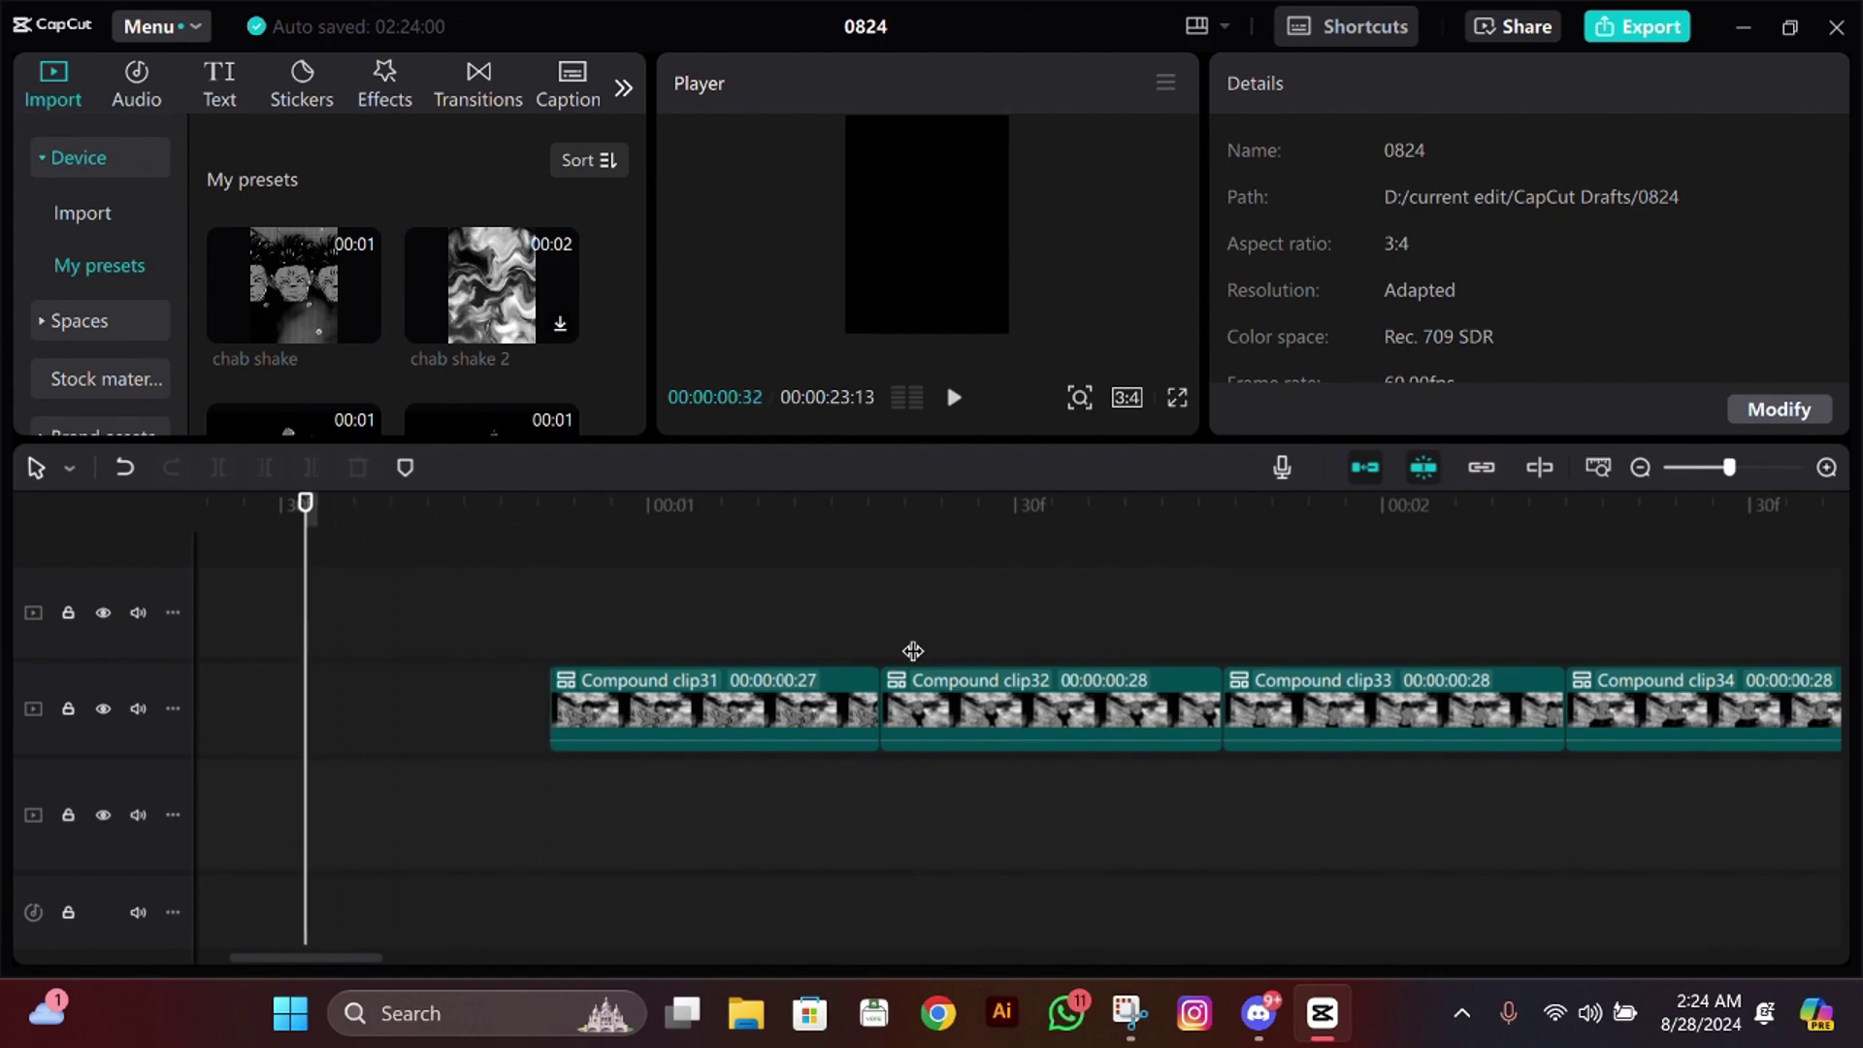
key(ctrl+z)
key(Down)
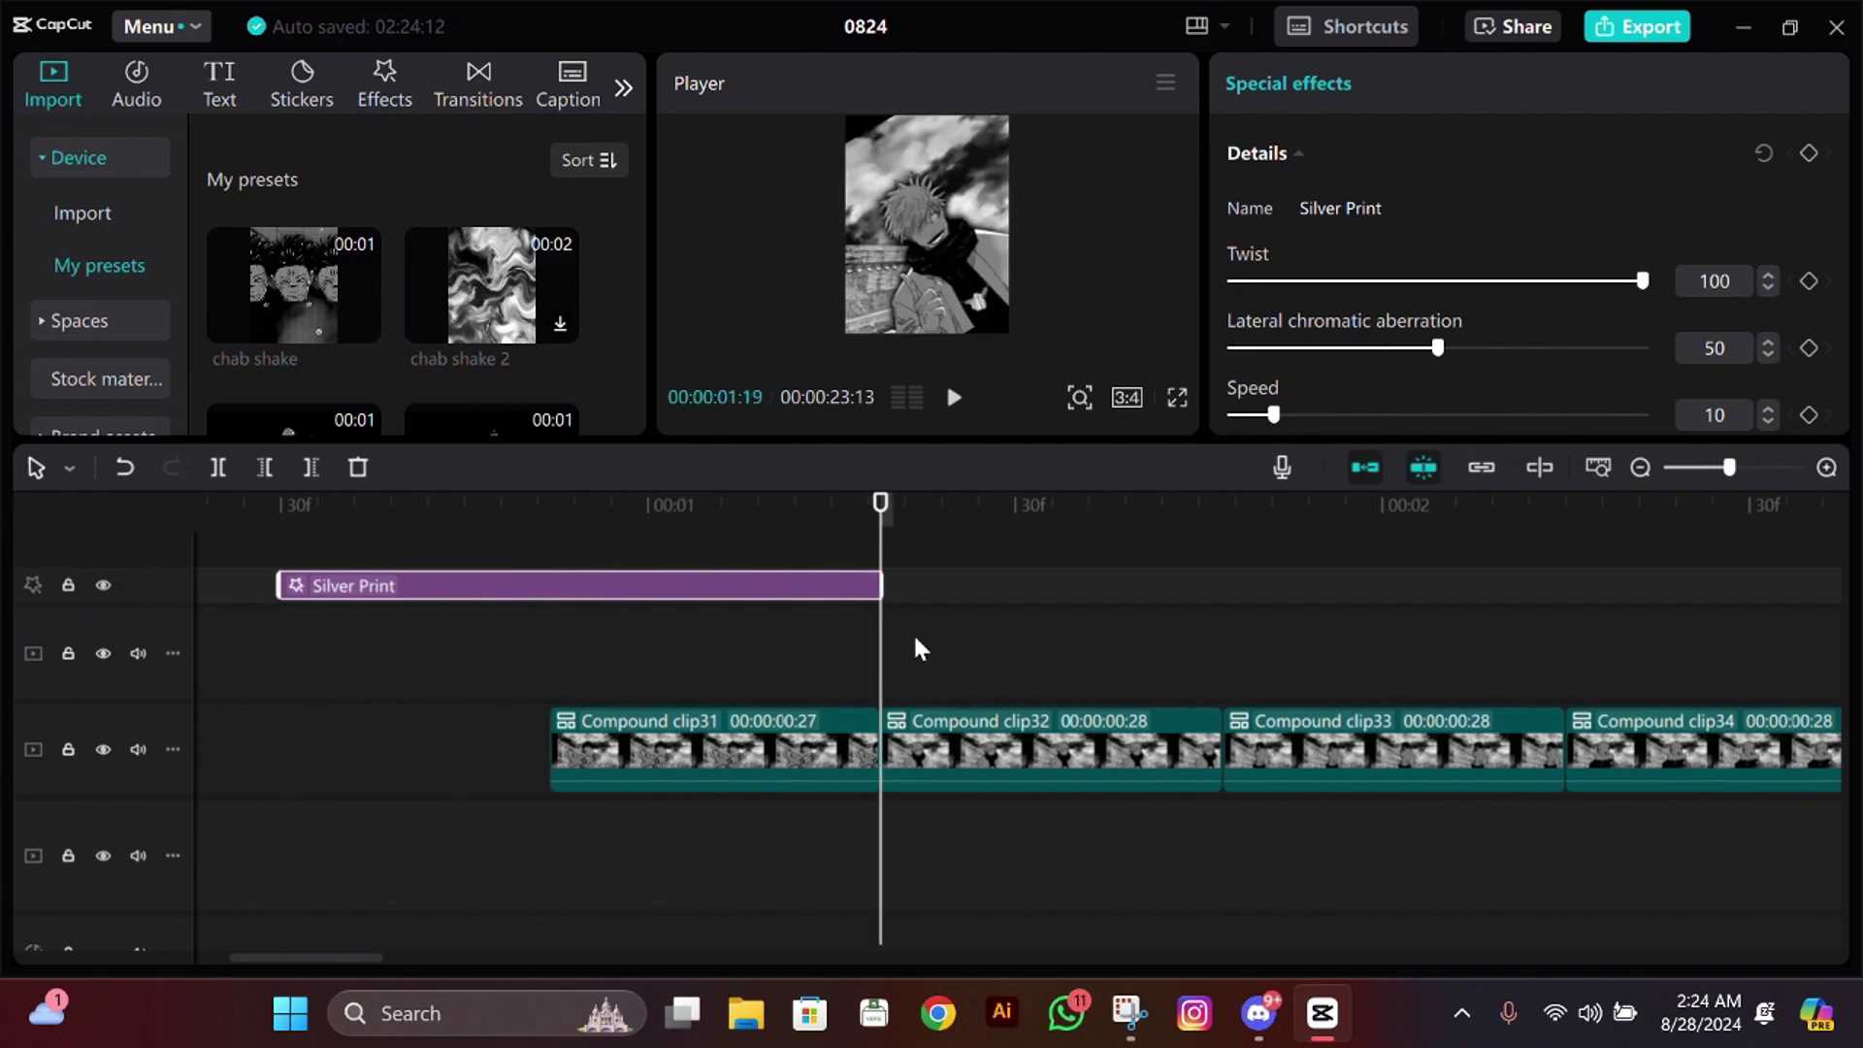
- Combine the first compound clip and Silver Print into one compound clip and trim its start to the original clip's start
key(Up)
drag(673, 809, 746, 603)
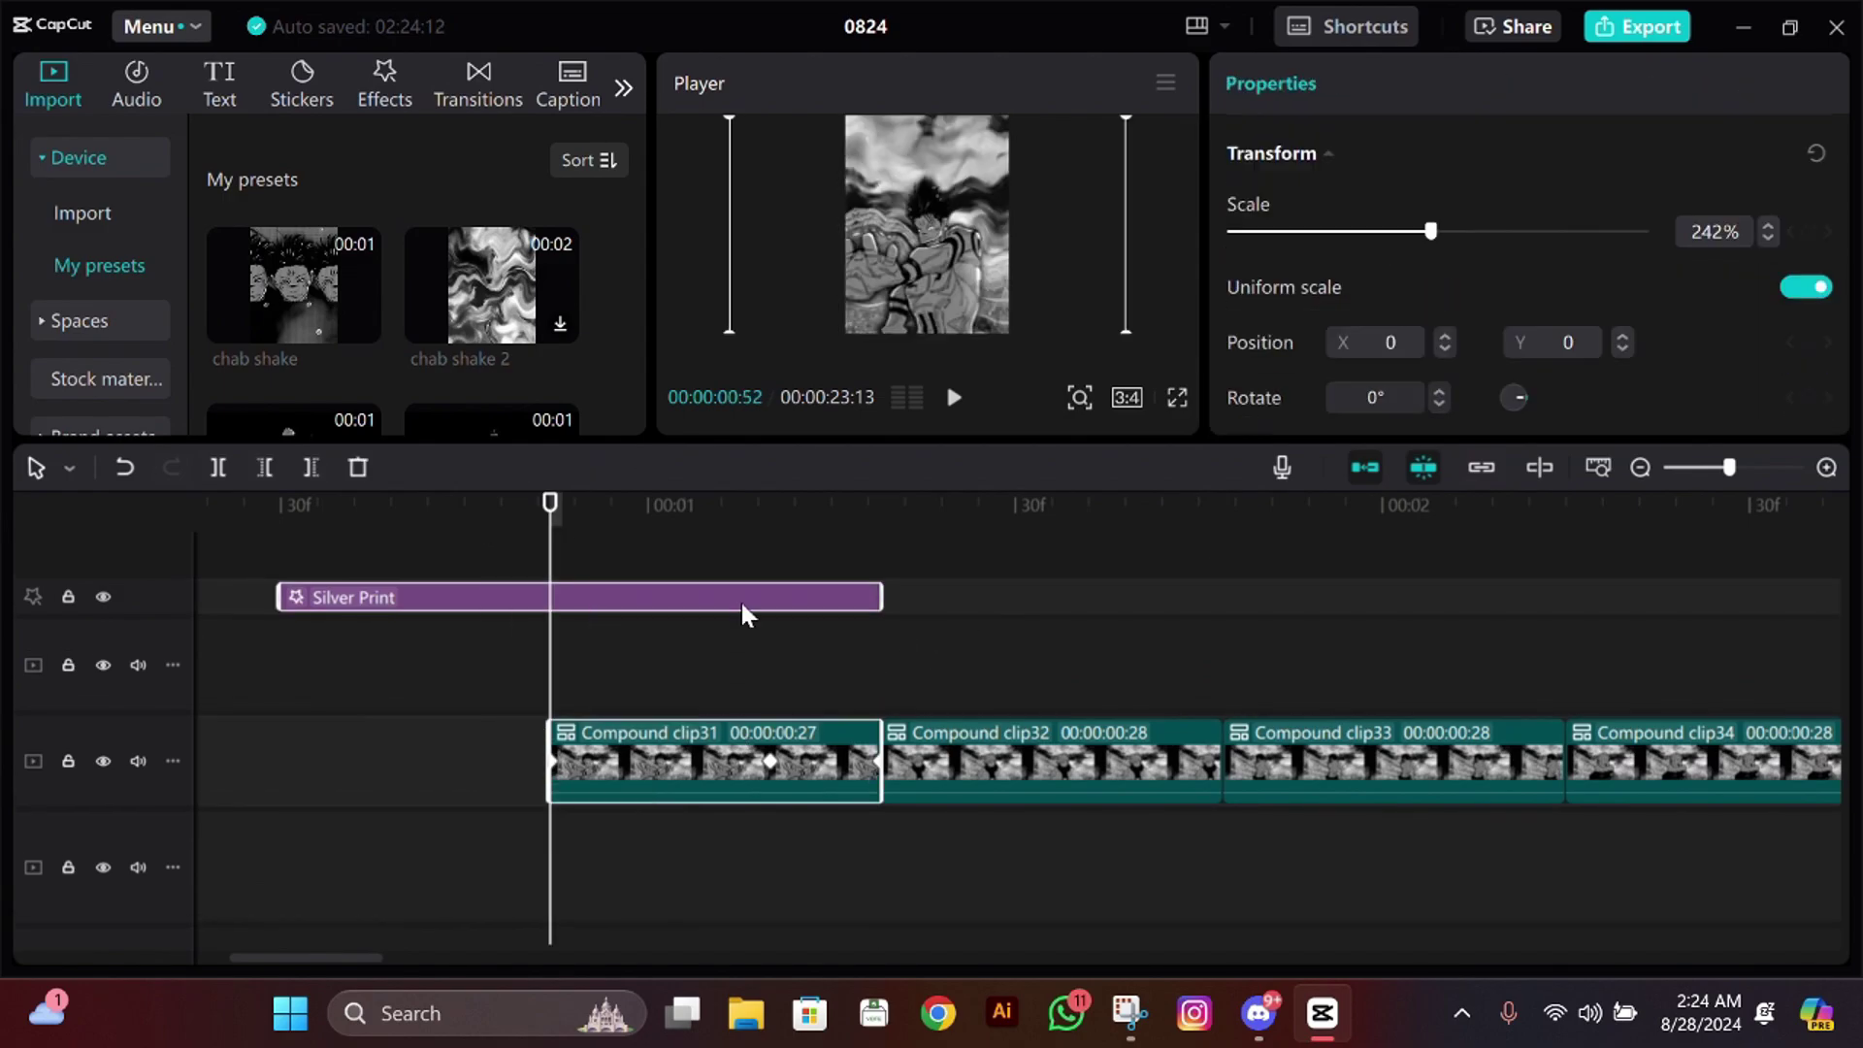
key(alt+g)
key(q)
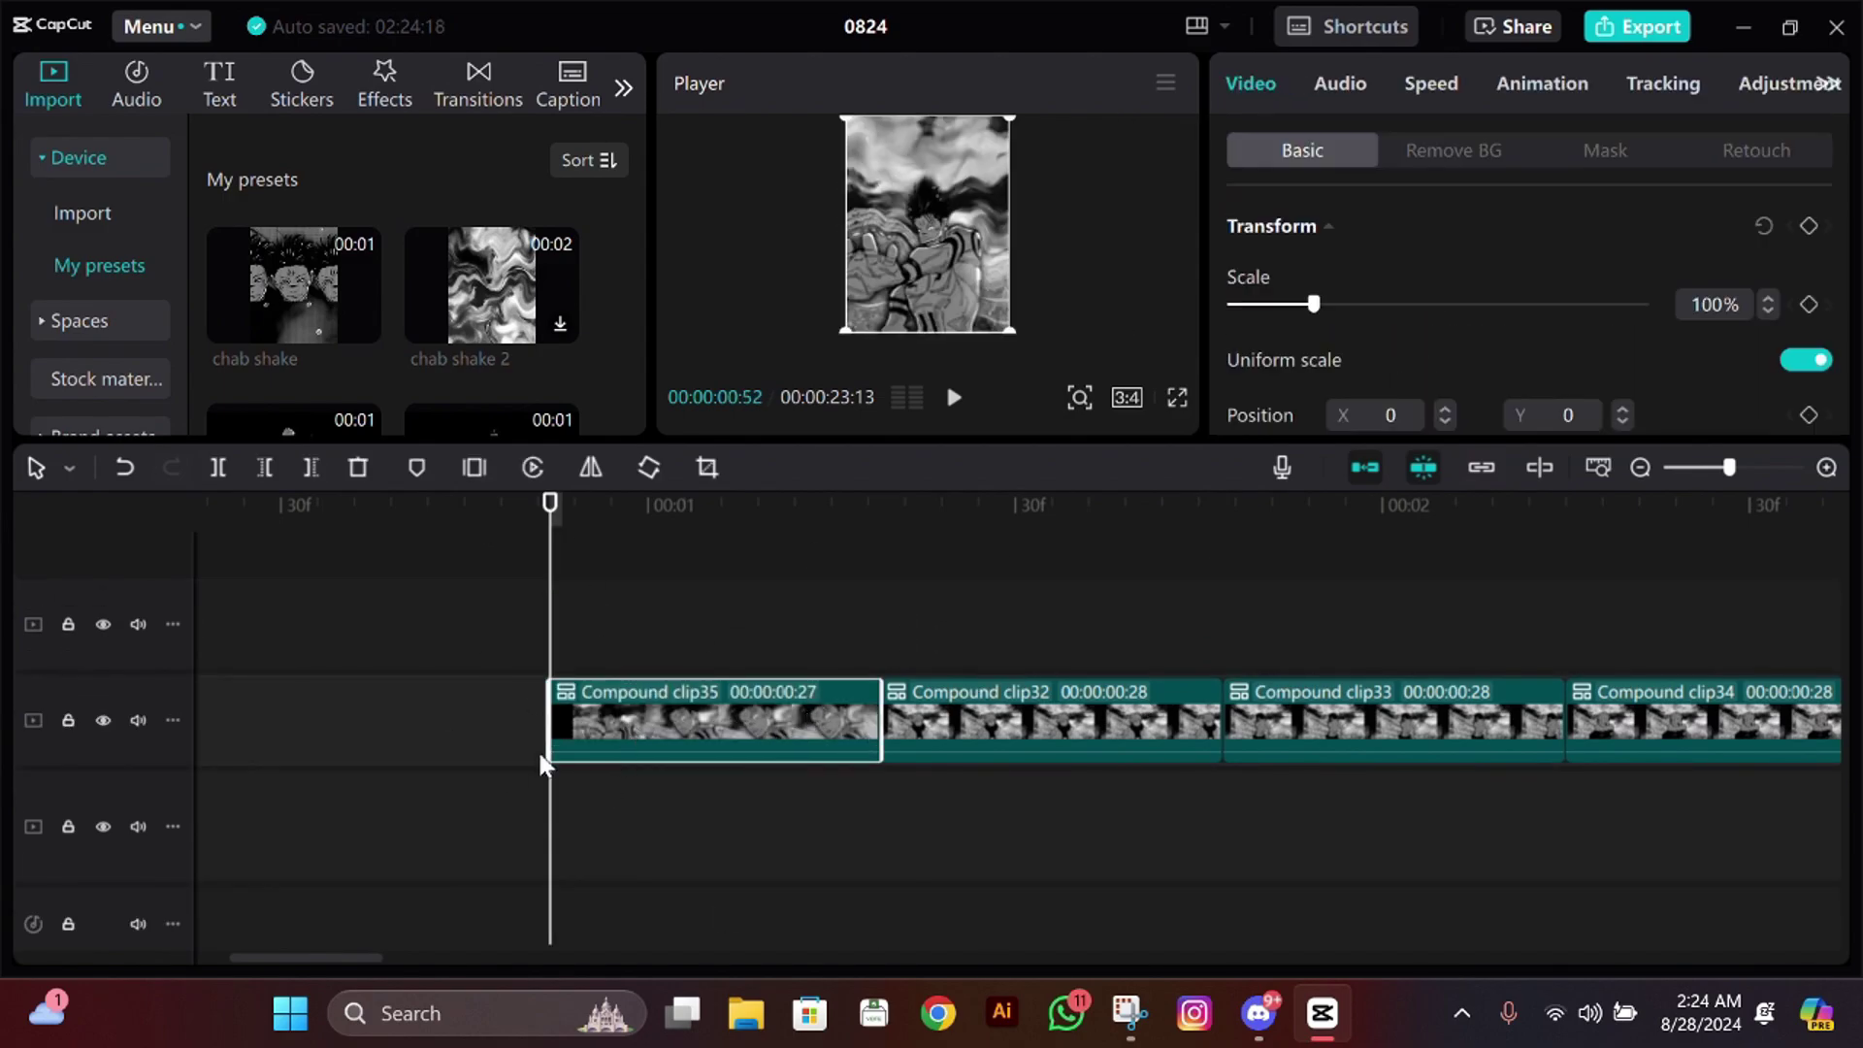
key(ctrl+z)
key(Left)
key(Right)
key(q)
key(space)
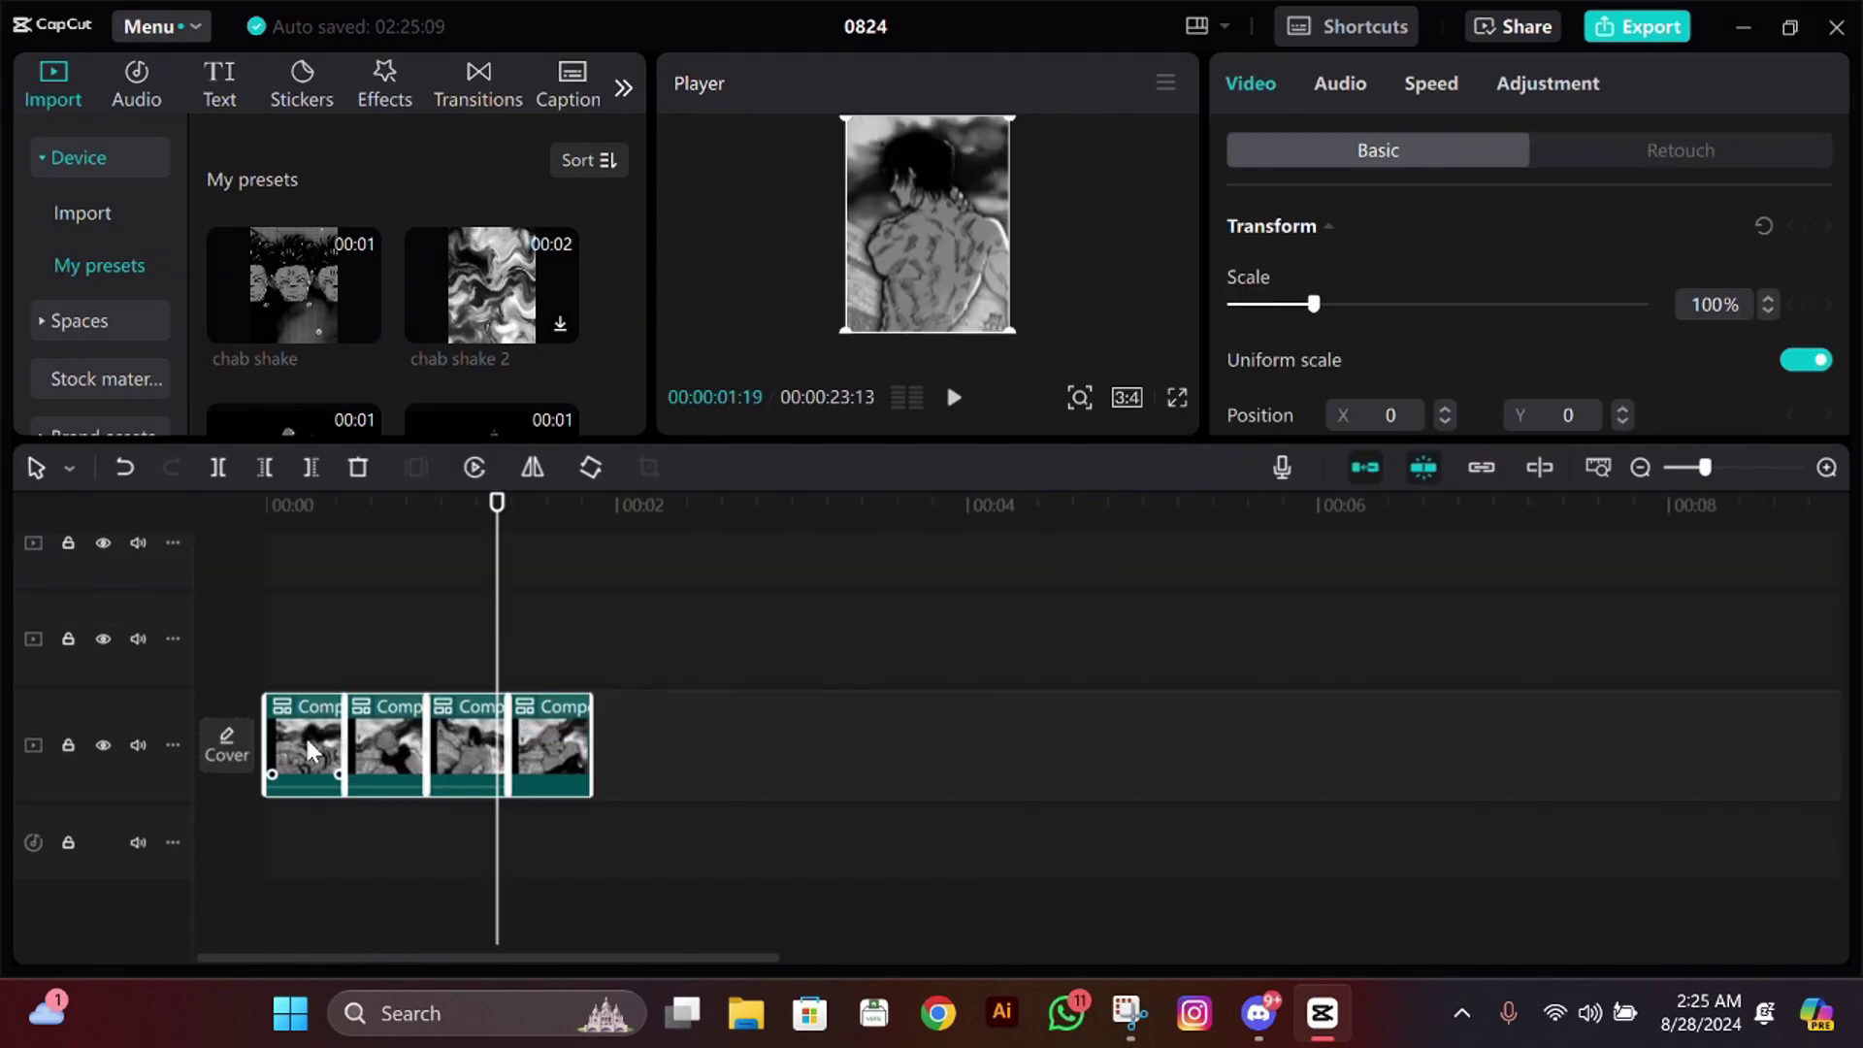
- Pre-process the four selected compound clips and go through the cuts between them
right_click(307, 741)
click(385, 369)
key(Up)
key(Up)
key(Up)
key(Down)
key(Up)
click(384, 831)
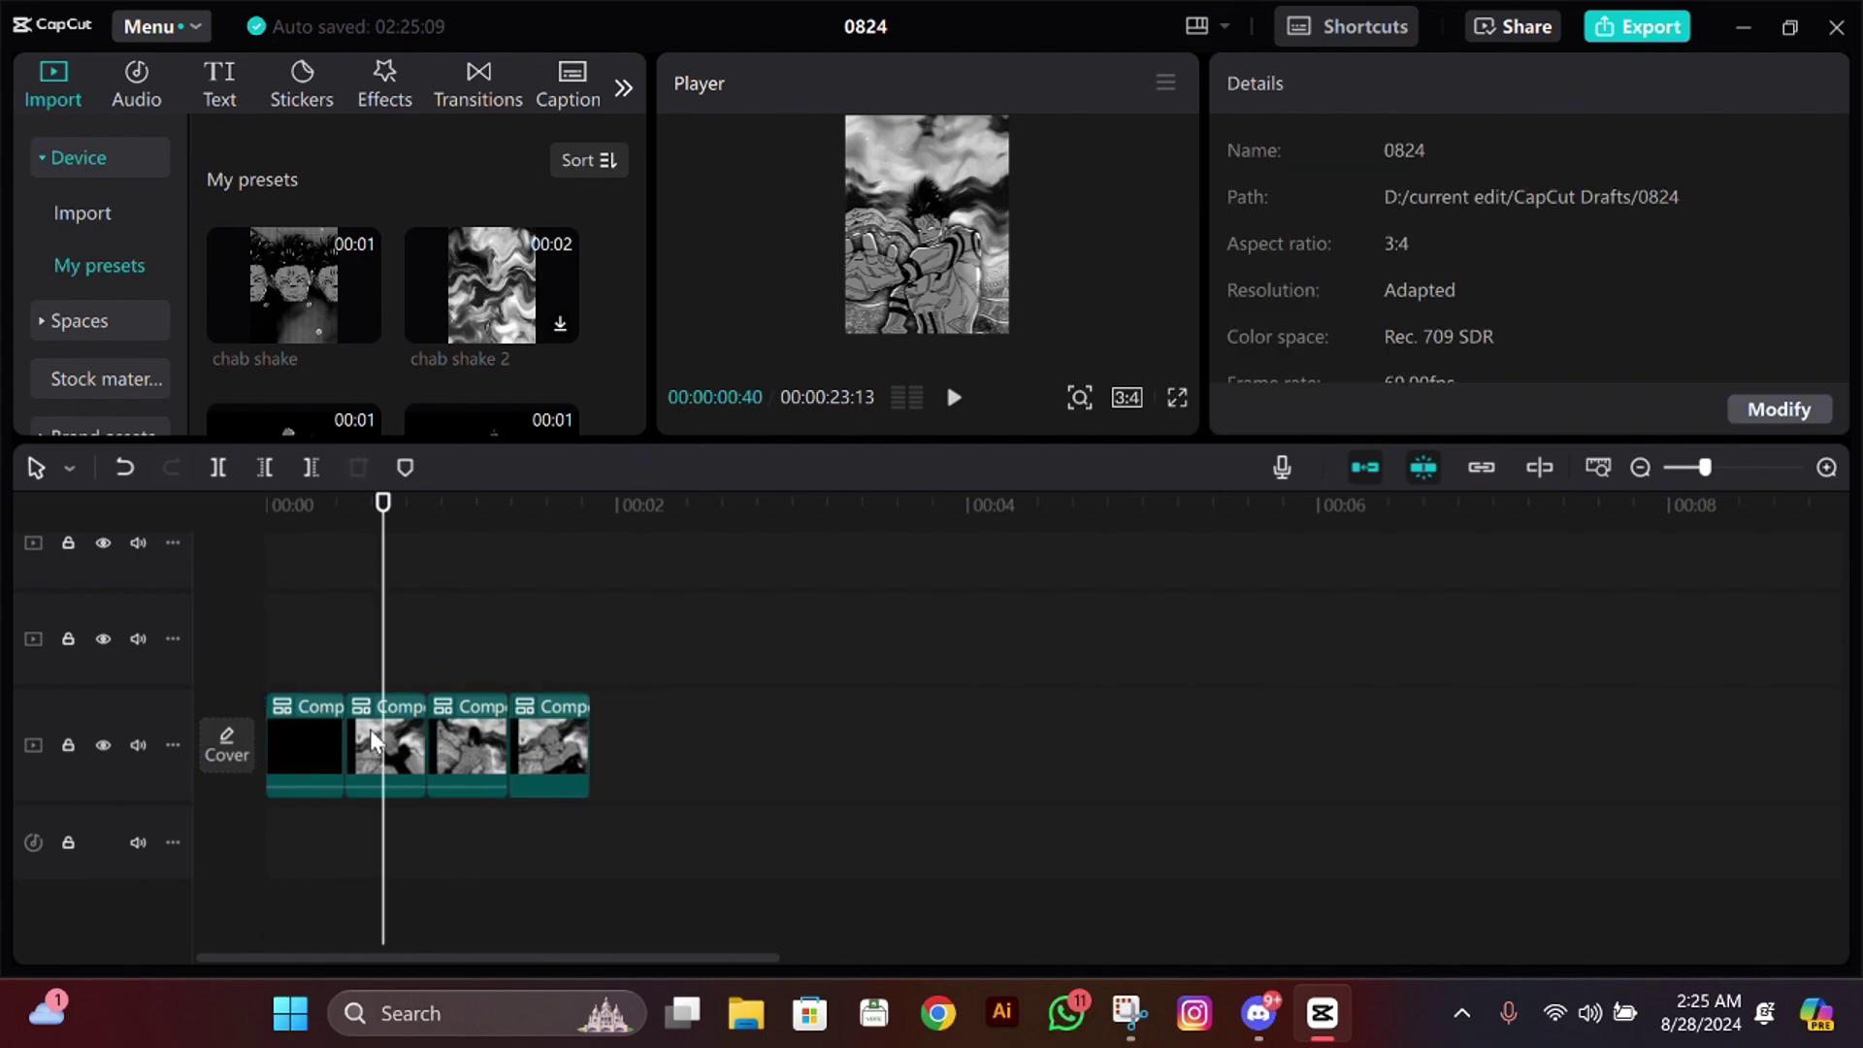
click(369, 730)
click(574, 759)
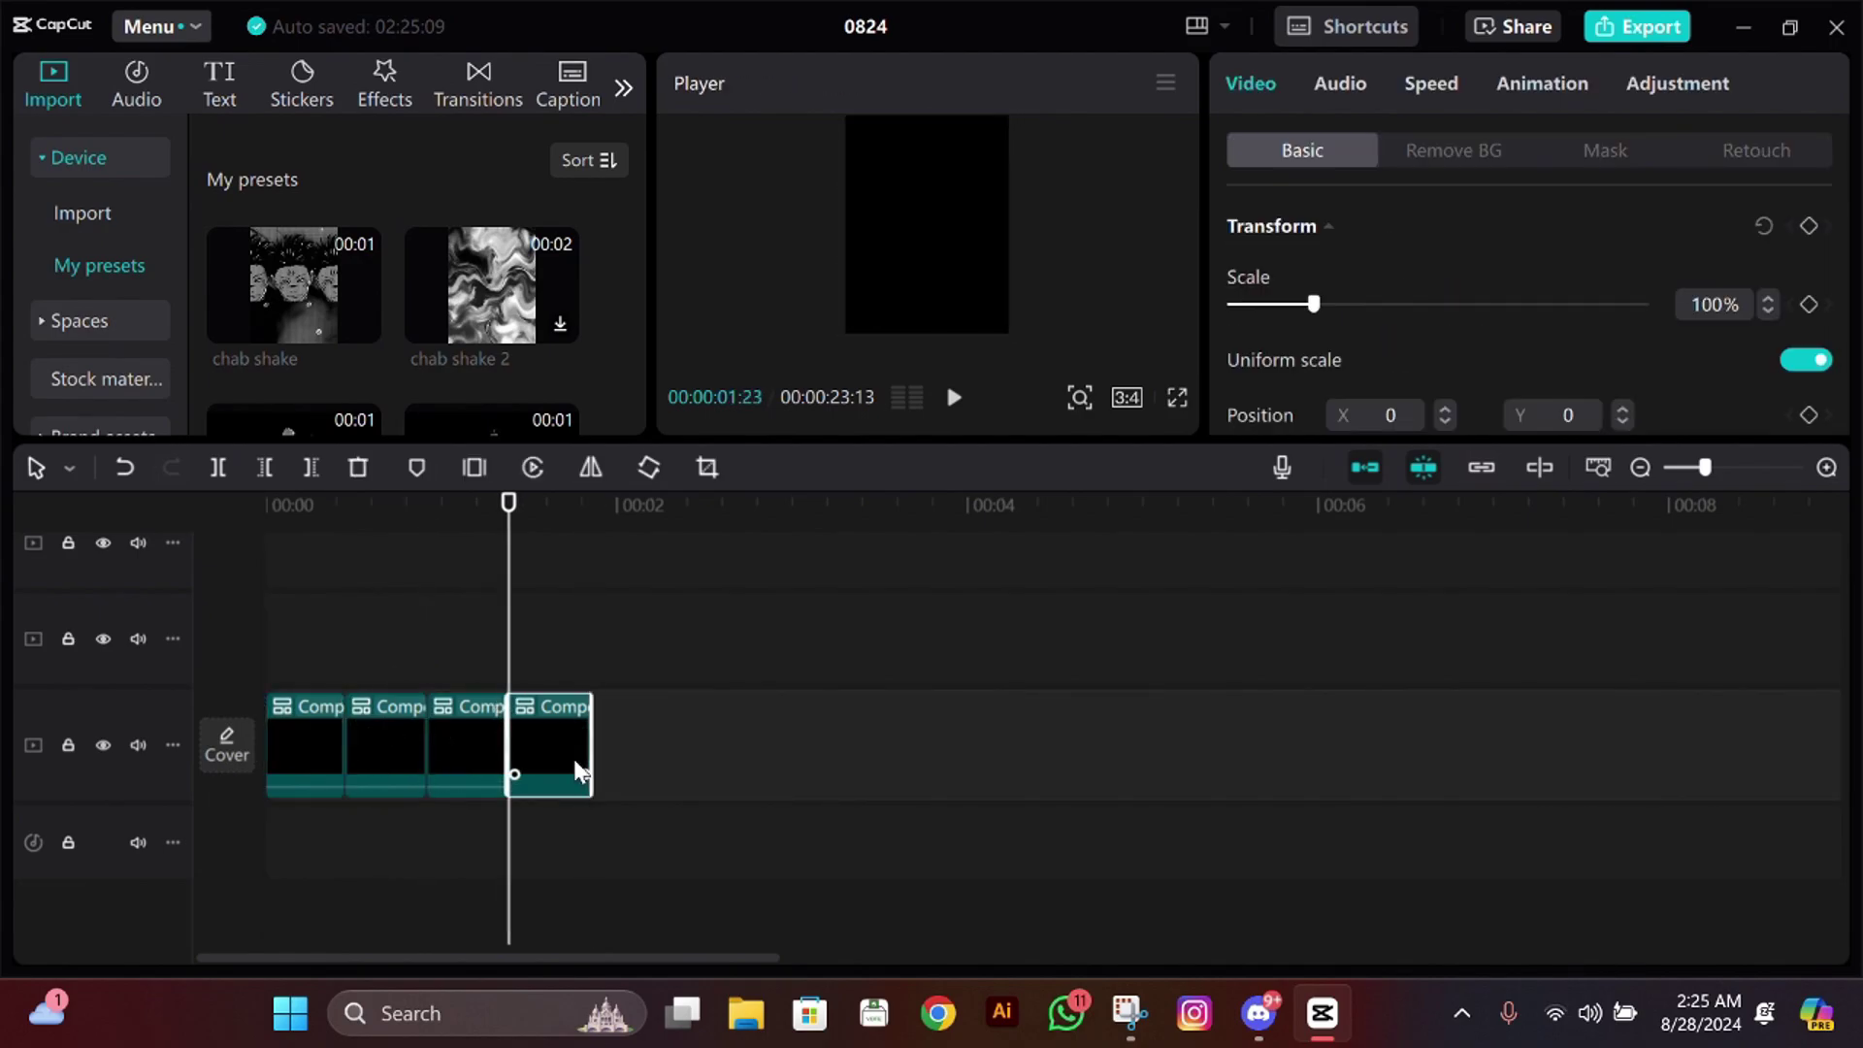
click(633, 647)
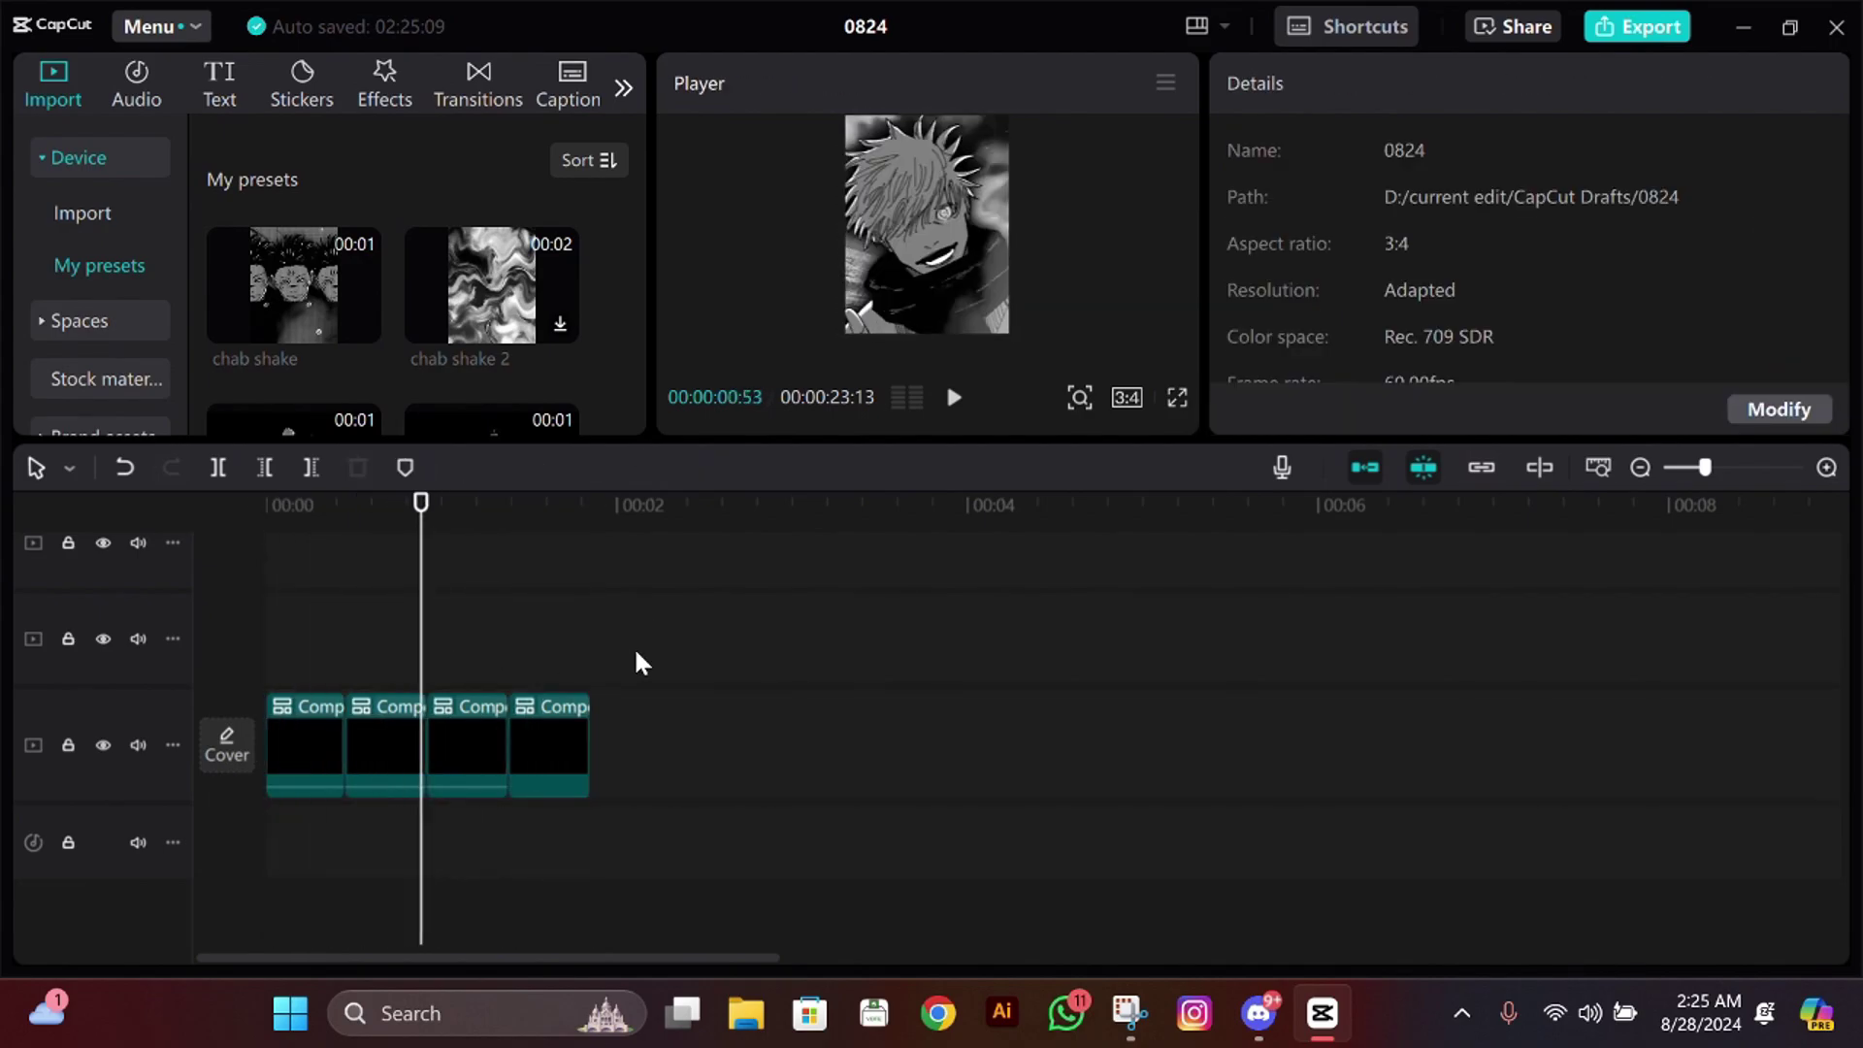
- Search the transitions library for "distortion"
click(478, 85)
click(385, 160)
text(disto)
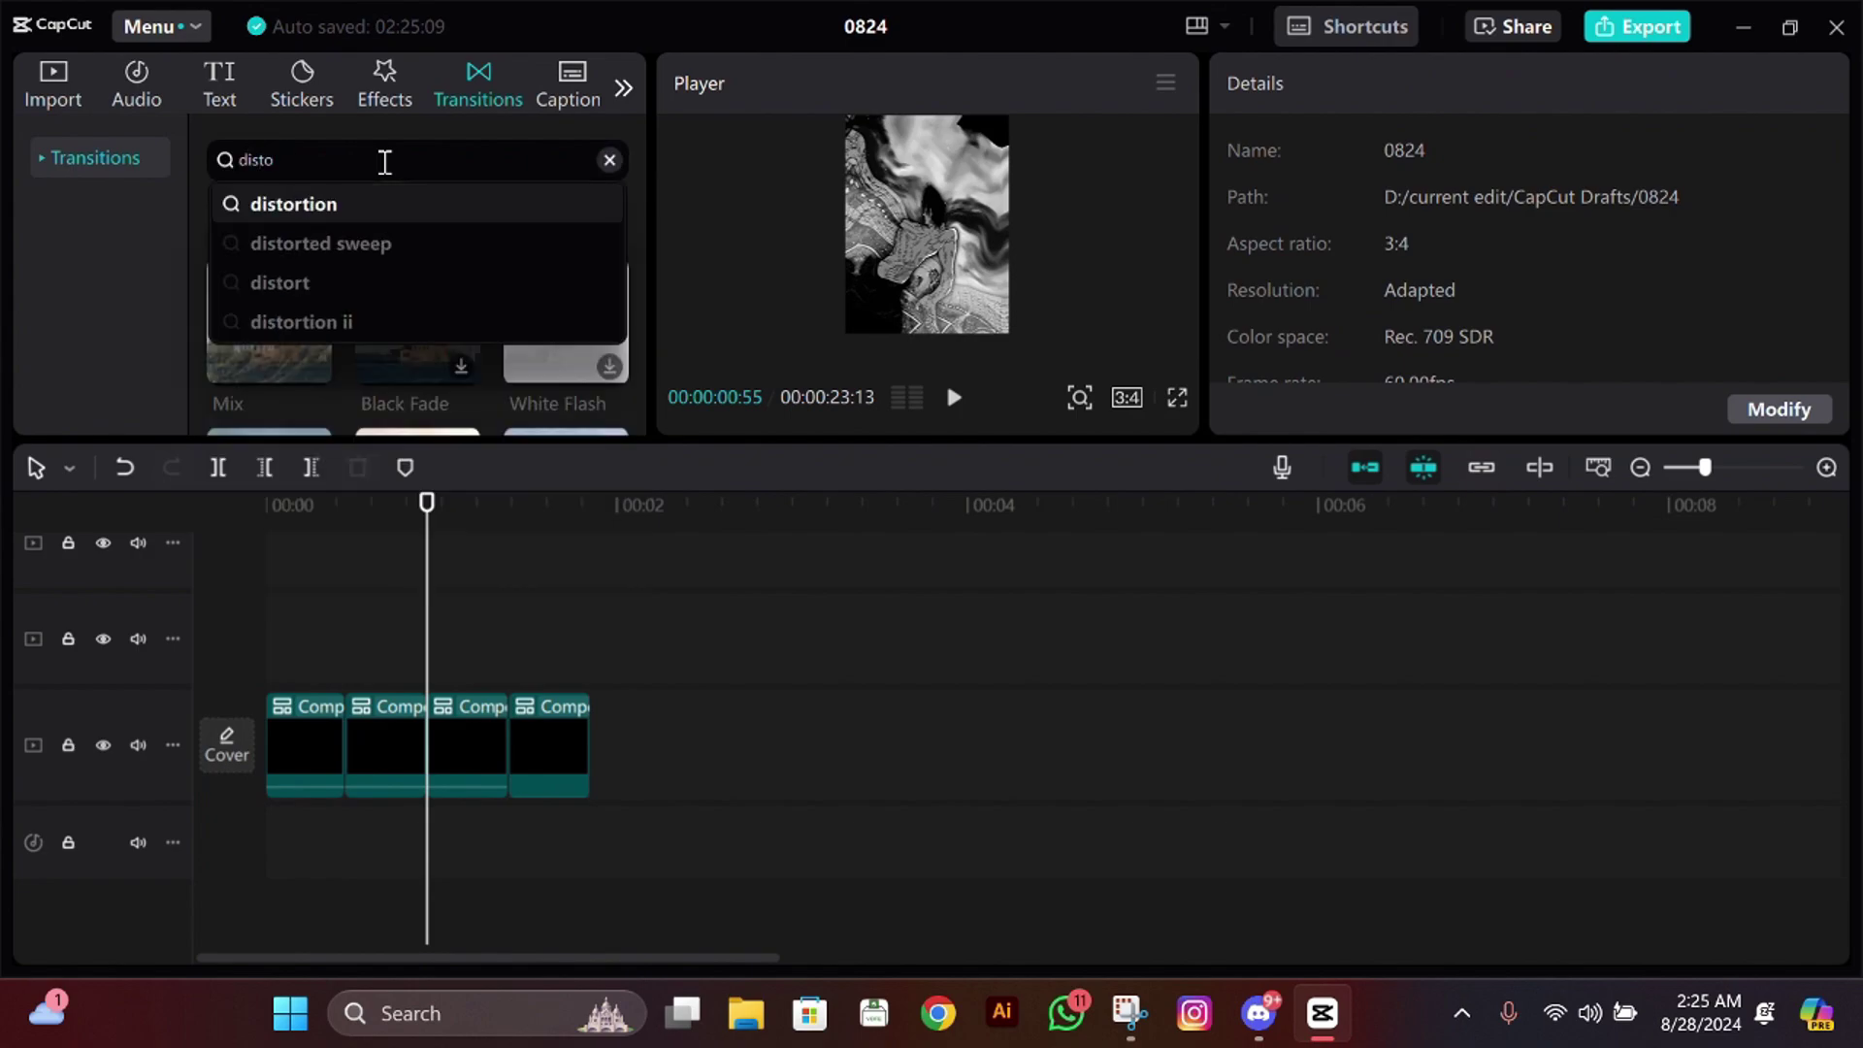
click(328, 202)
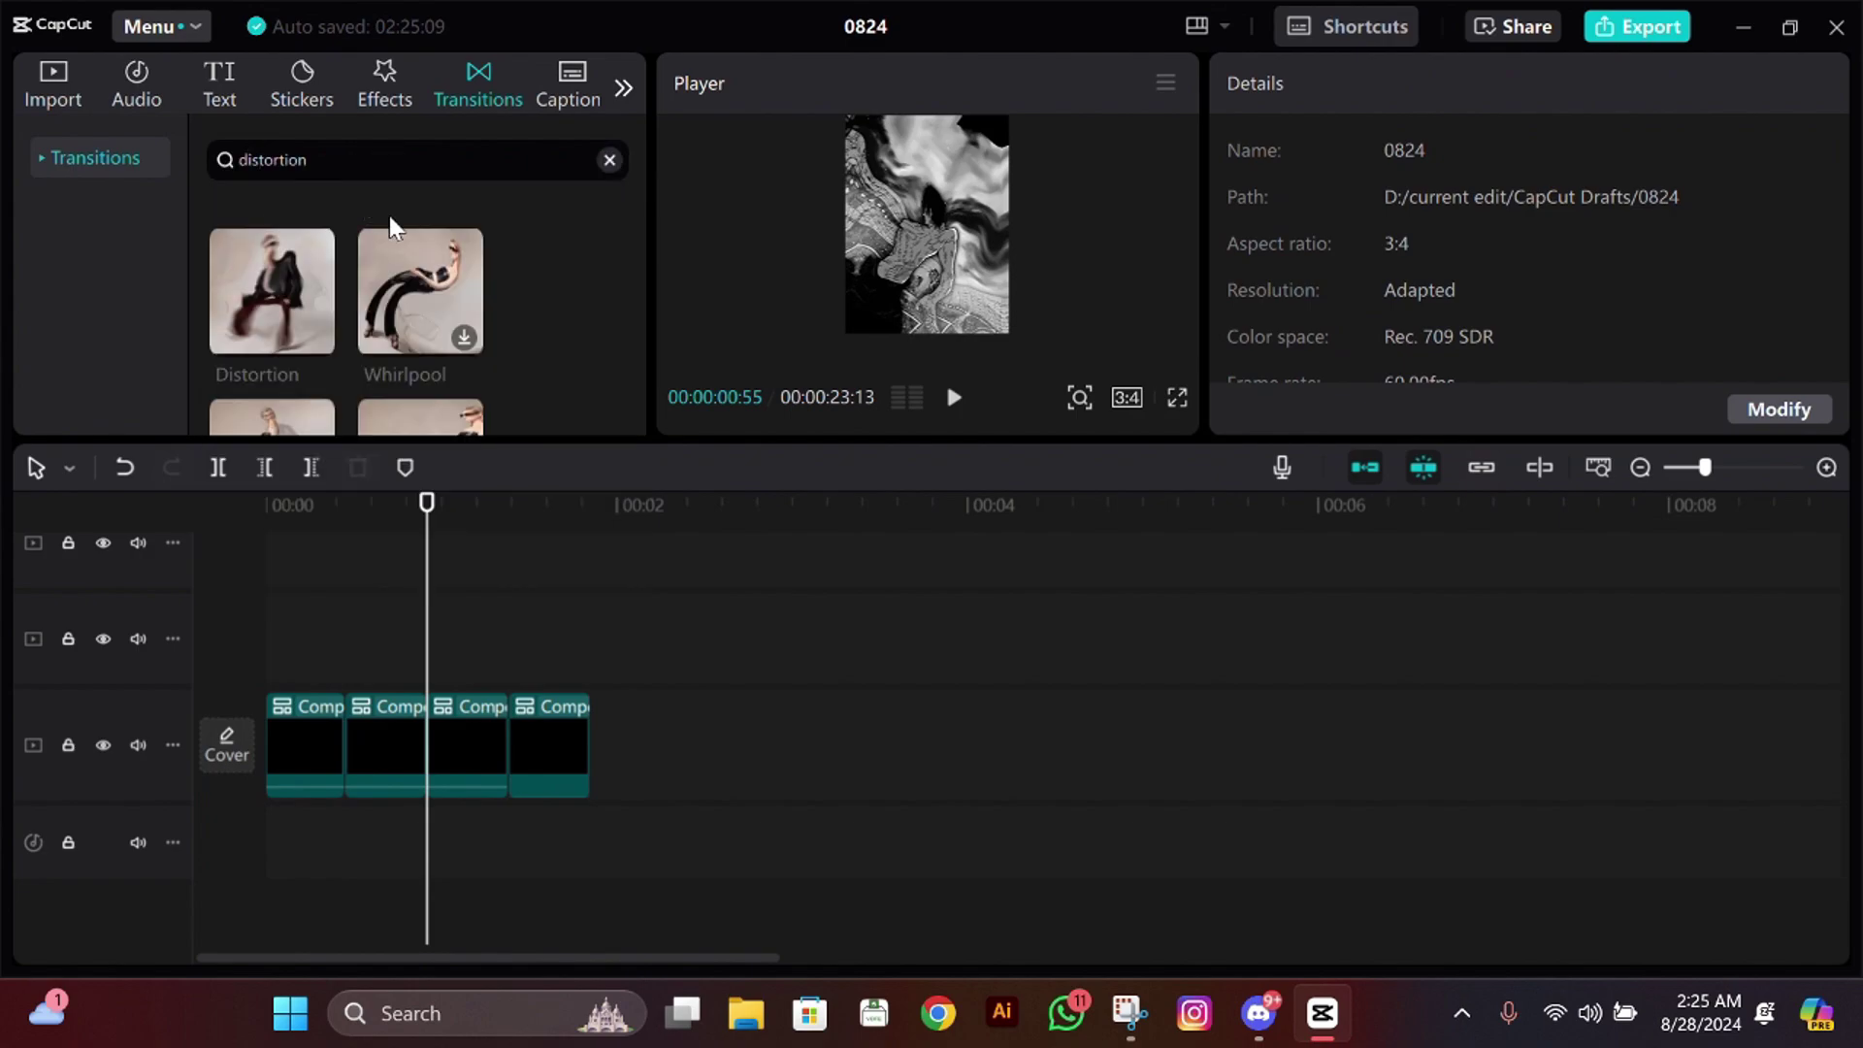
scroll(298, 335, down, 1)
scroll(295, 303, up, 1)
- Add the Distortion transition at each of the three cuts between the four compound clips
click(331, 538)
key(Down)
click(318, 338)
click(1113, 592)
key(Down)
click(319, 337)
key(Down)
click(317, 337)
click(329, 540)
- Play back the sequence to check the Distortion transitions between the compound clips
mouse_move(1705, 467)
mouse_down()
mouse_move(1738, 468)
mouse_move(1693, 467)
mouse_up()
click(1669, 467)
key(space)
key(space)
- Apply motion blur to the first compound clip with blur 30, blend 0 and direction Both
click(269, 563)
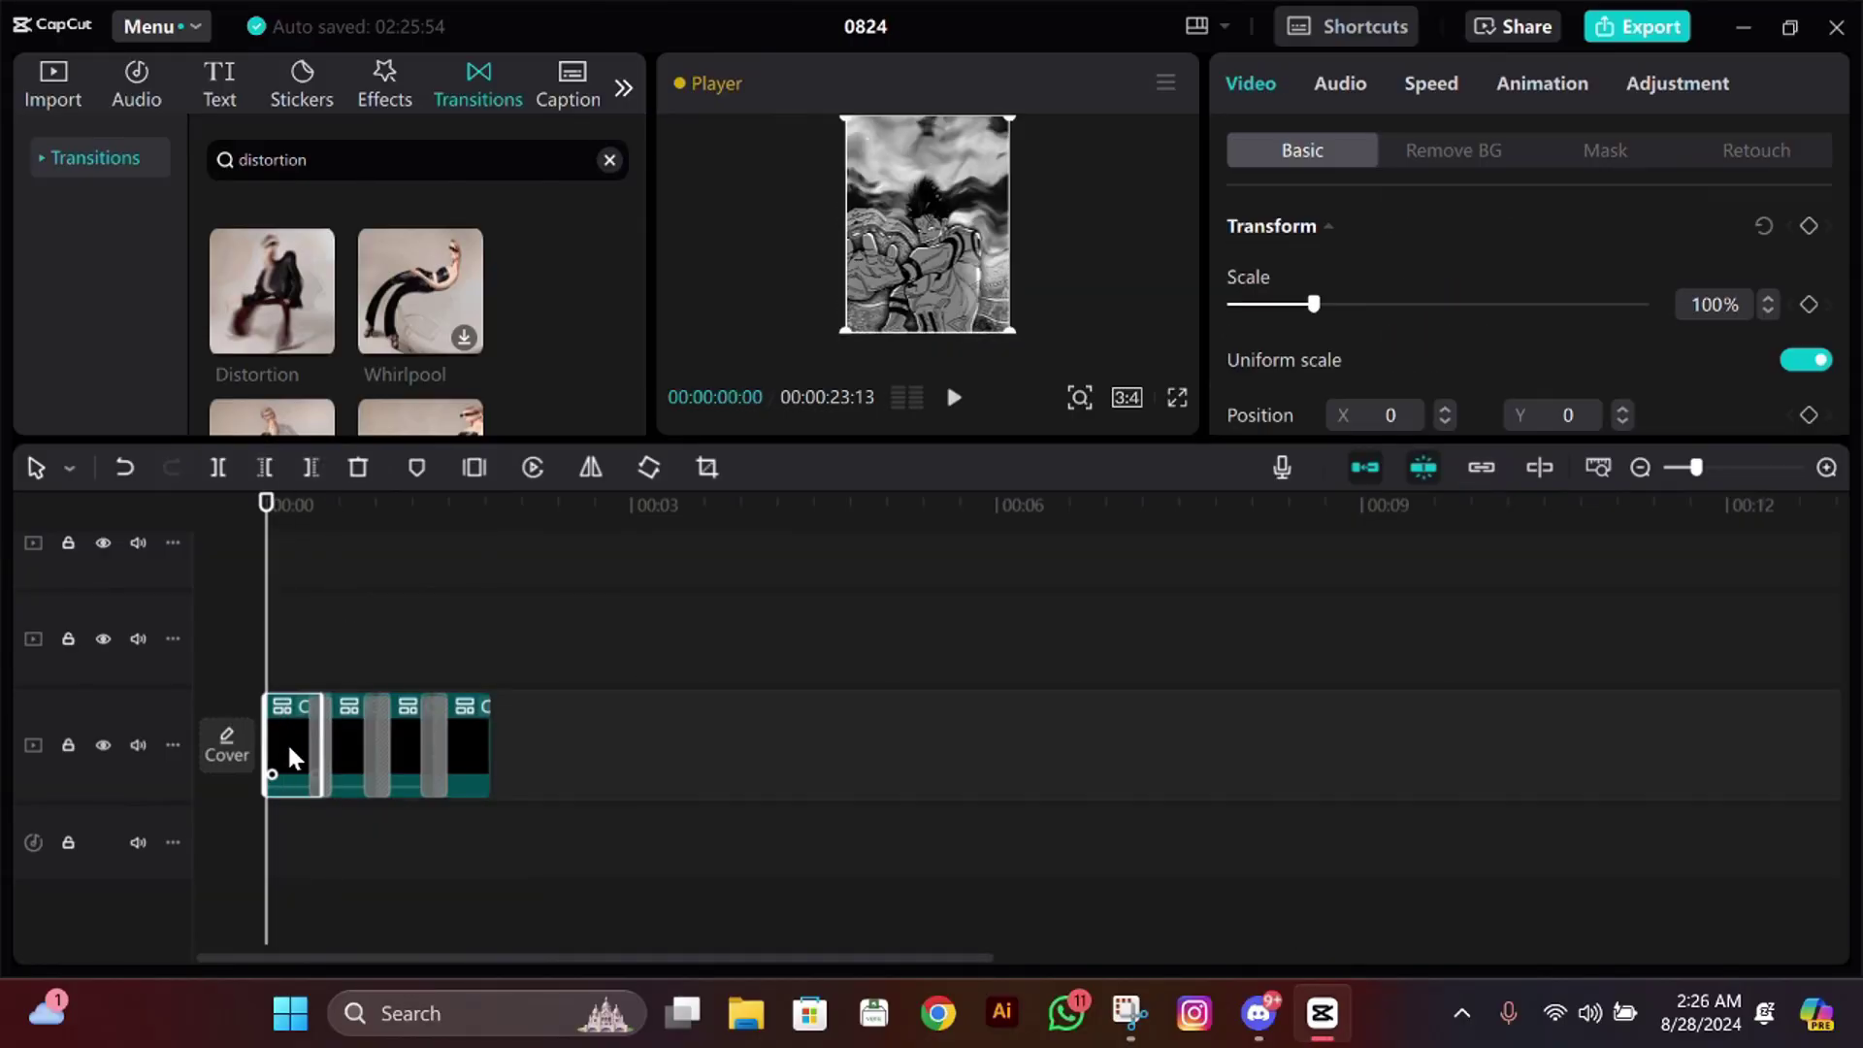
scroll(1332, 284, down, 5)
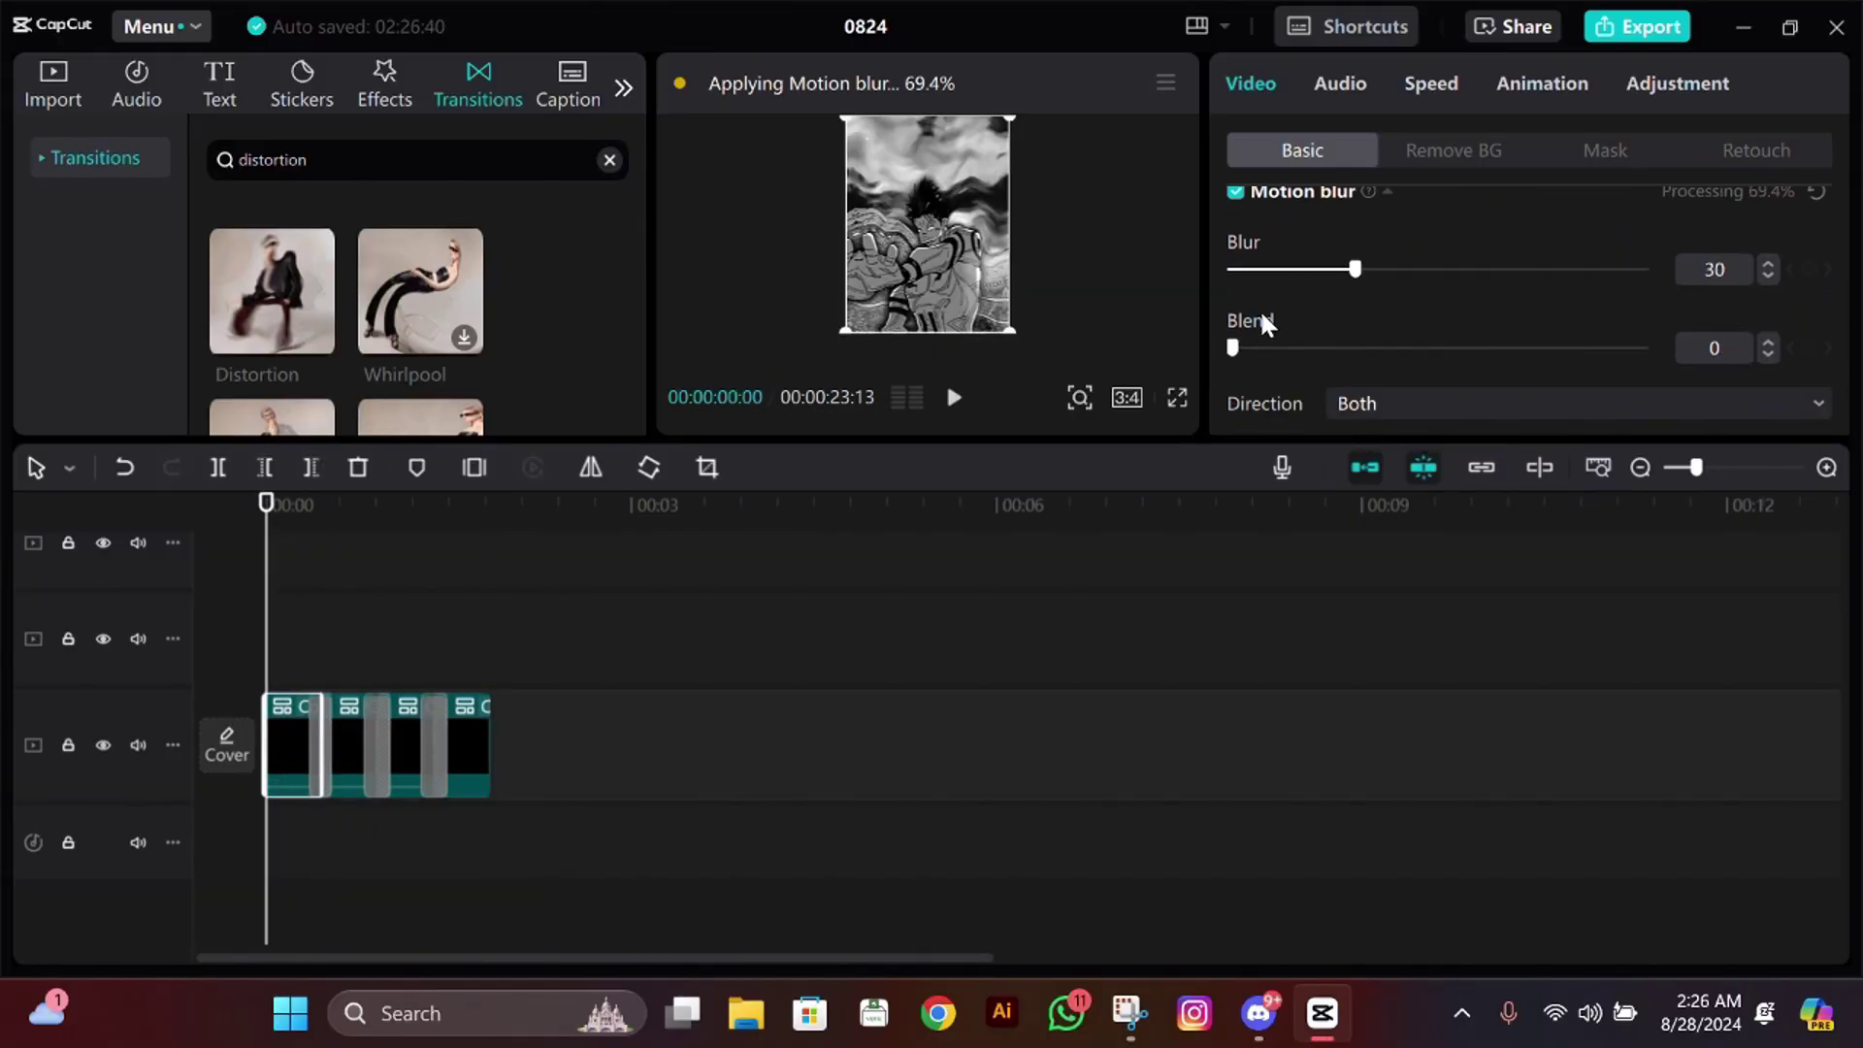